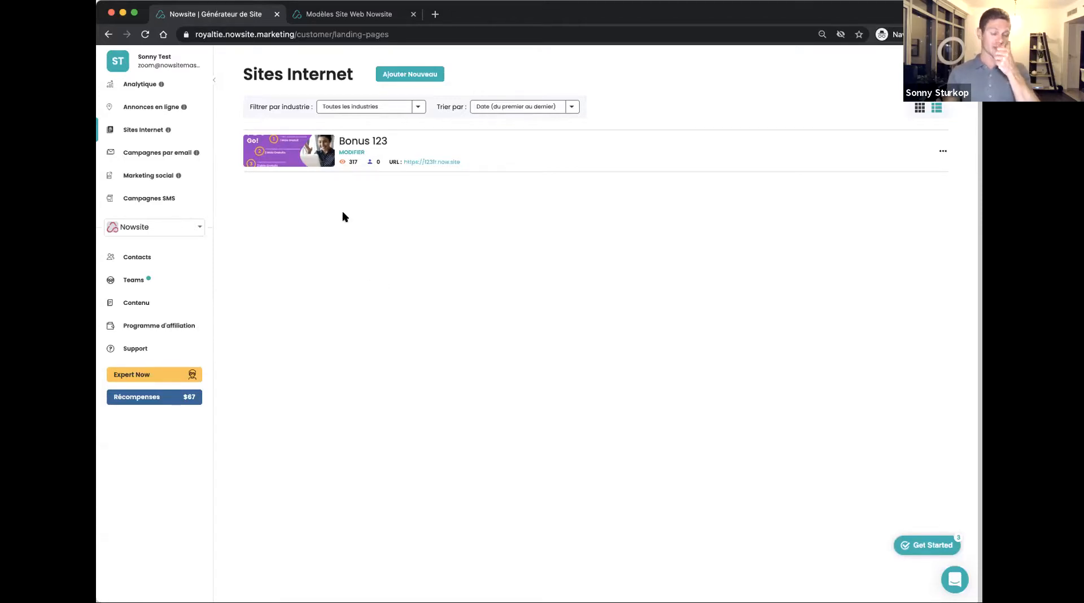
# Switch to the Nowsite website templates site and open its "Carte de visite digitale" category from the home page
pyautogui.click(336, 16)
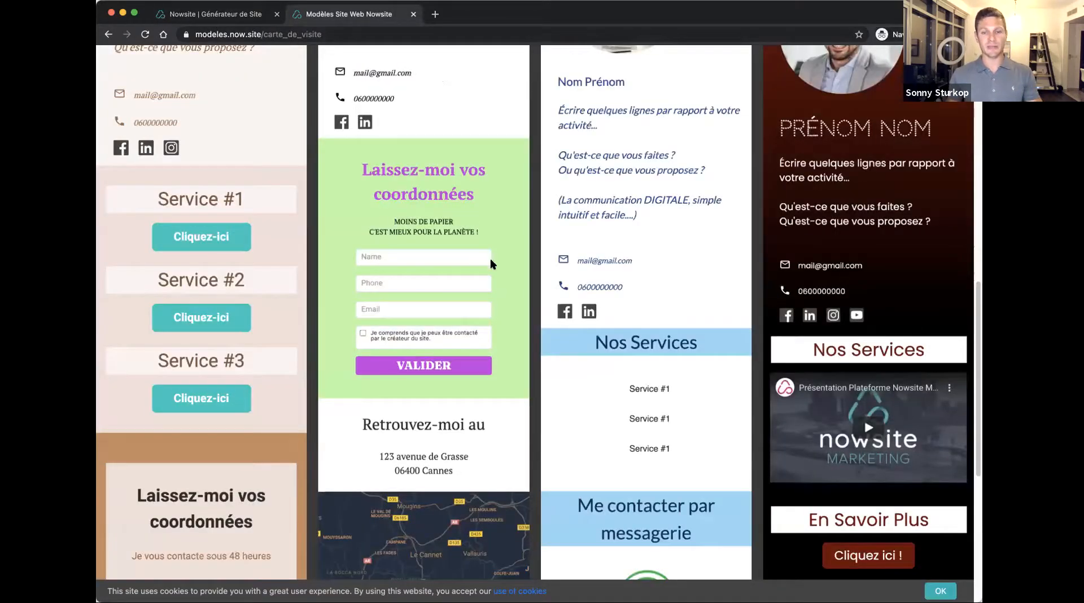
pyautogui.scroll(12, 490, 259)
pyautogui.click(700, 59)
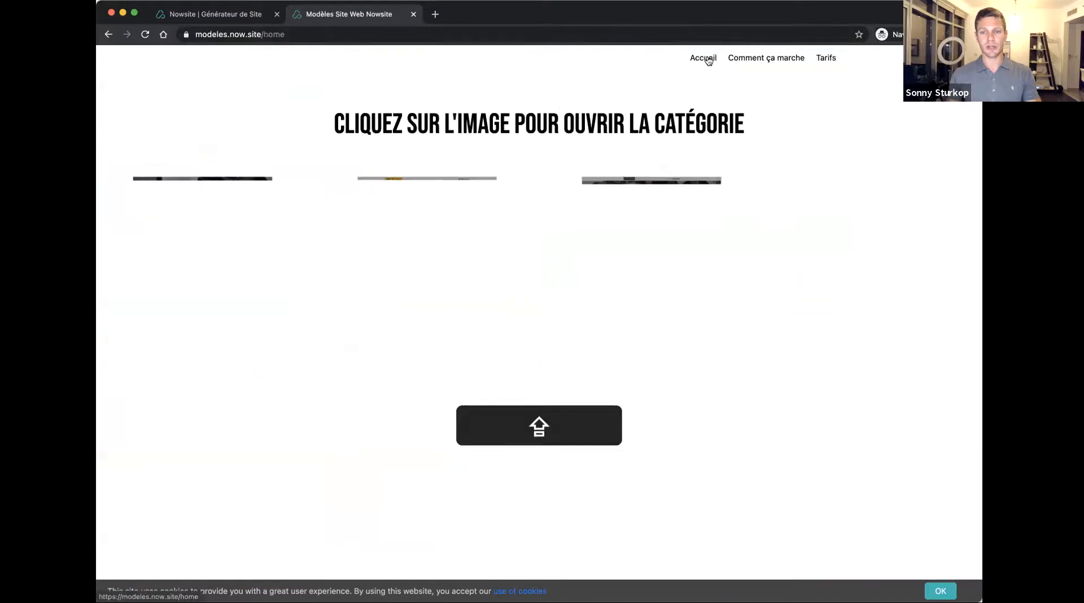
pyautogui.scroll(-7, 756, 230)
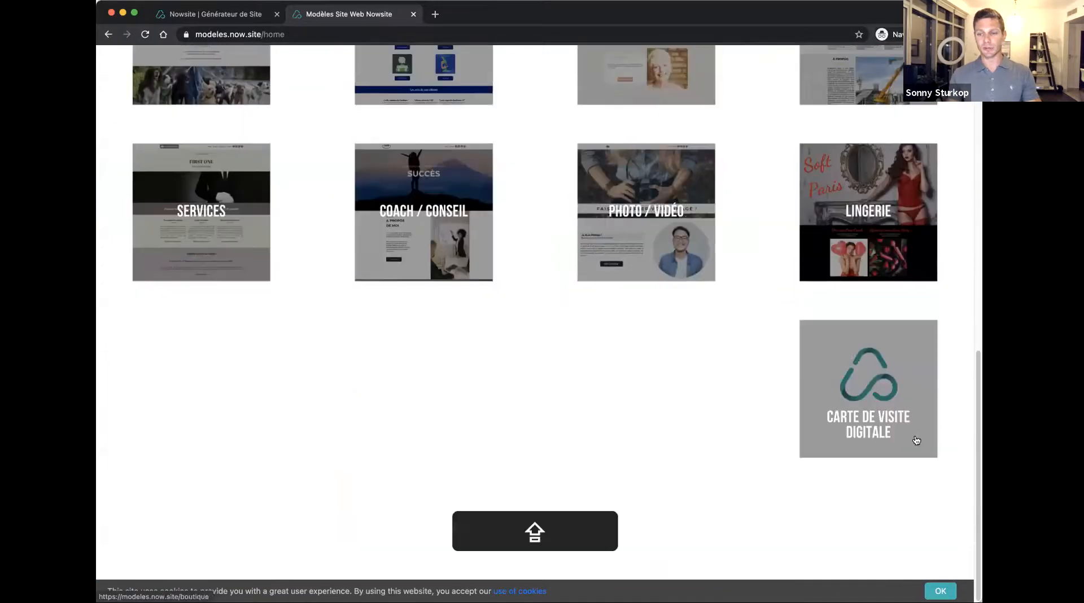
pyautogui.click(848, 391)
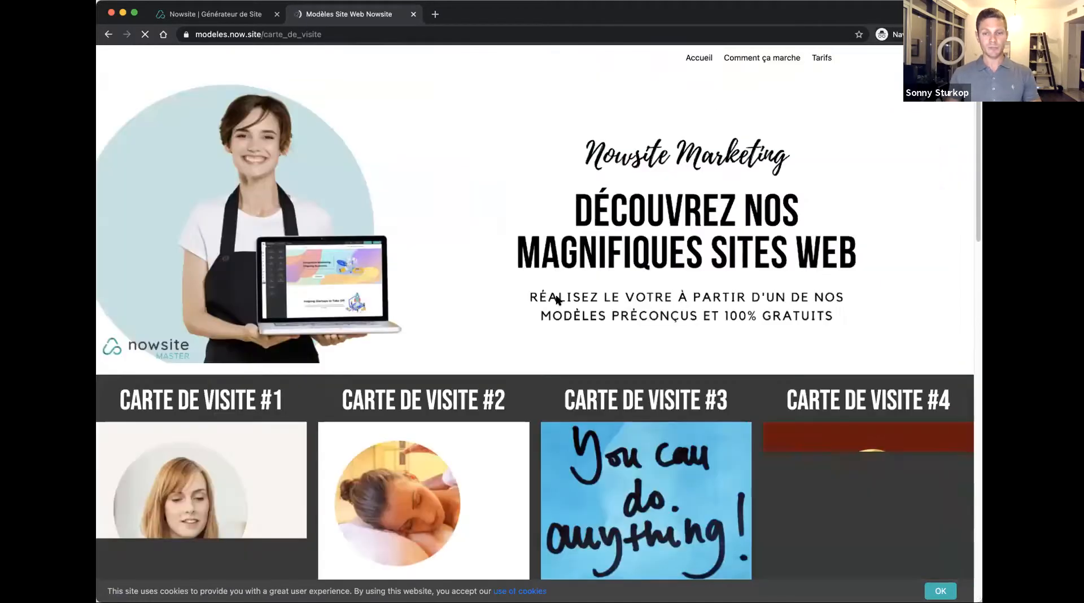
# Examine the four digital business card templates, comparing their profile, services, contact form, map, messaging and video sections
pyautogui.scroll(-1, 540, 246)
pyautogui.scroll(-5, 539, 248)
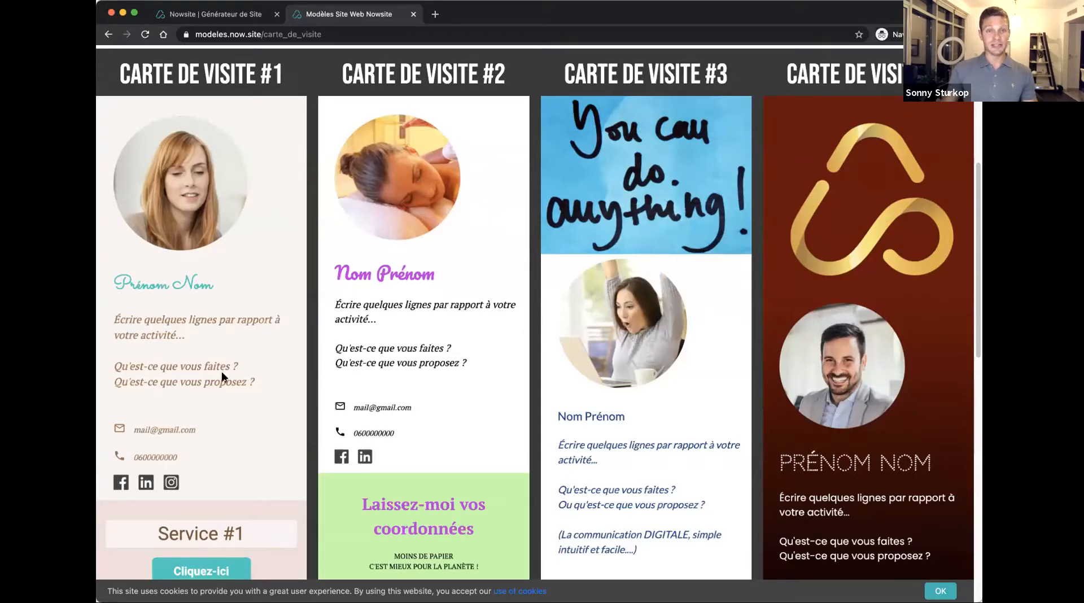
pyautogui.scroll(-2, 221, 376)
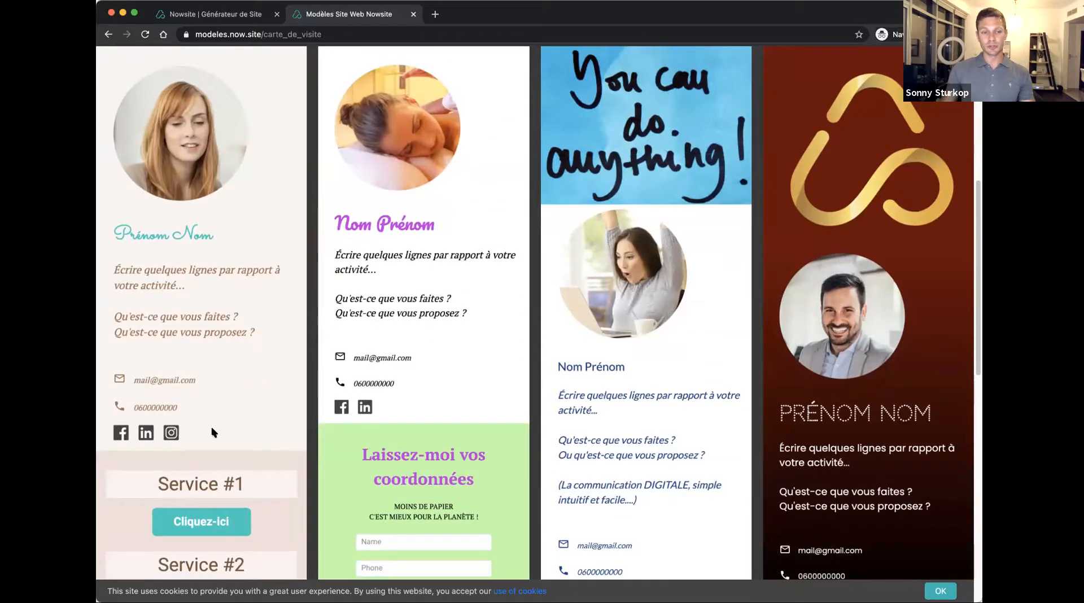
pyautogui.scroll(-10, 219, 311)
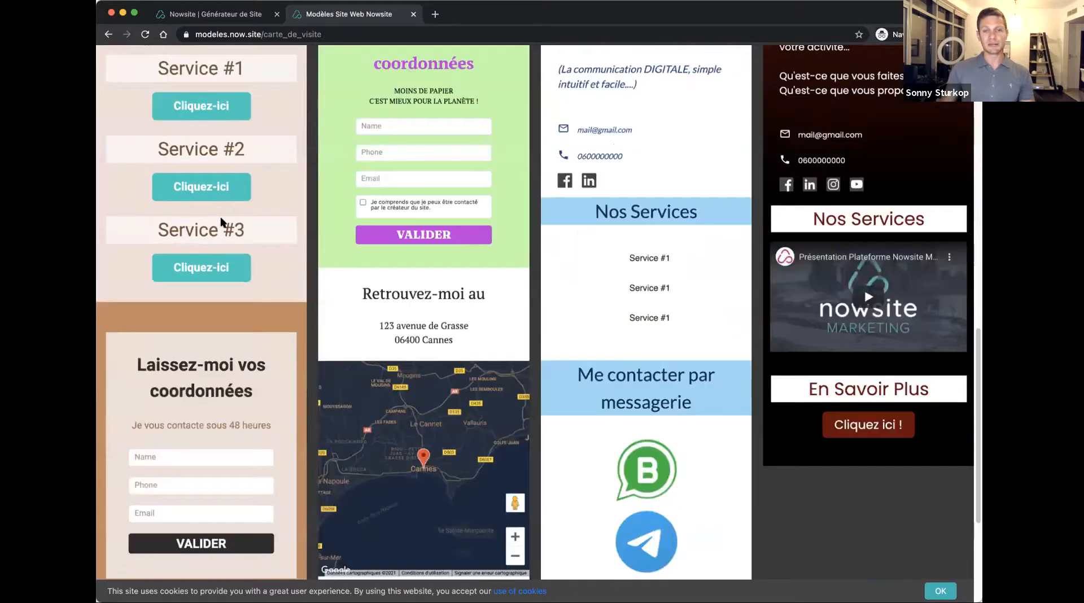
pyautogui.scroll(1, 222, 222)
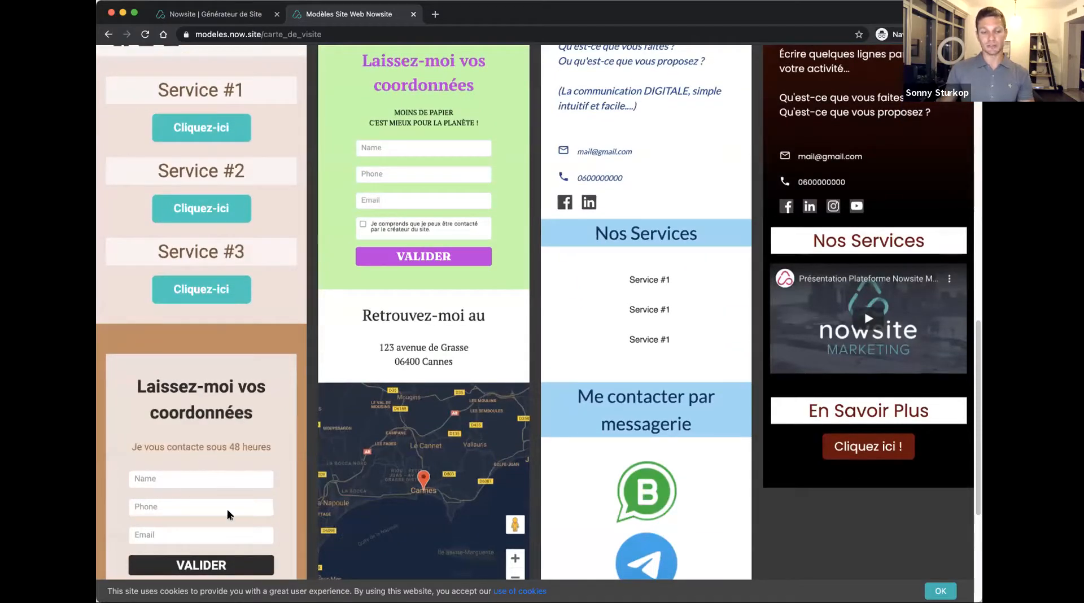
pyautogui.scroll(4, 452, 285)
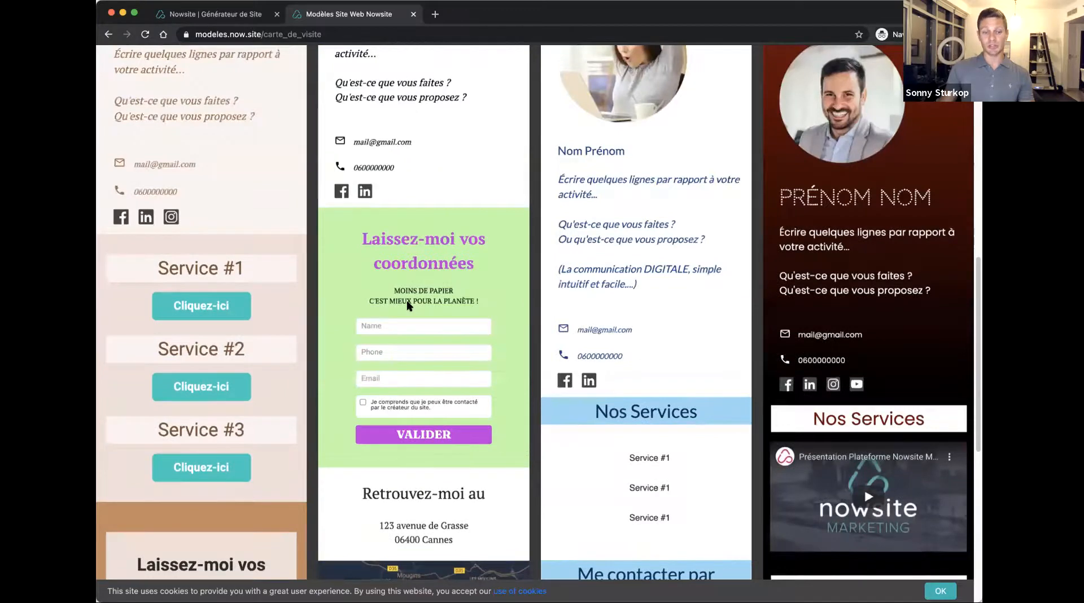
pyautogui.scroll(-5, 415, 311)
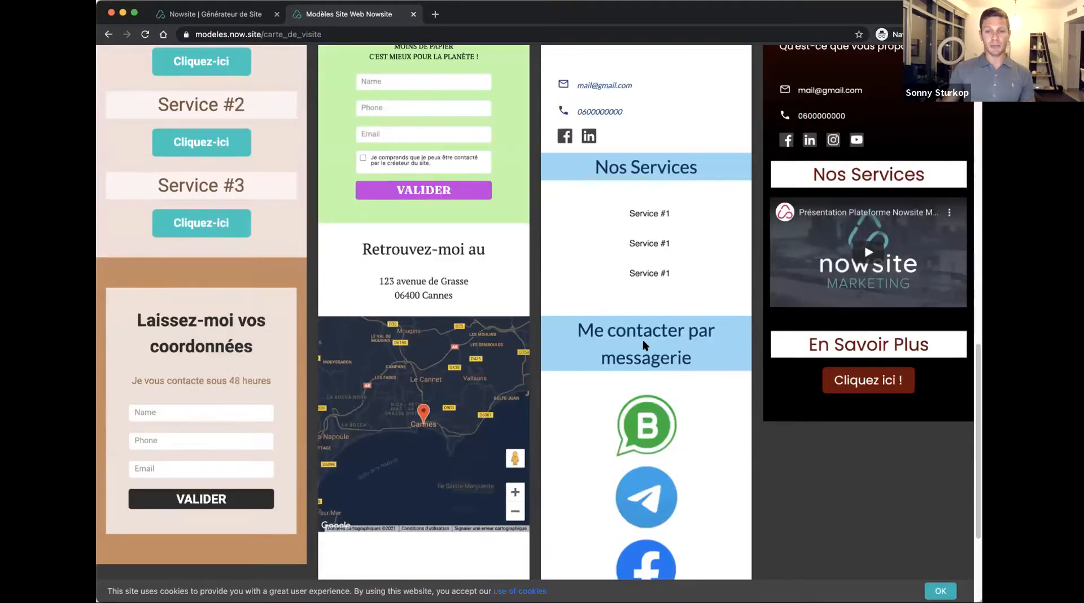
pyautogui.scroll(7, 646, 347)
pyautogui.scroll(-4, 646, 344)
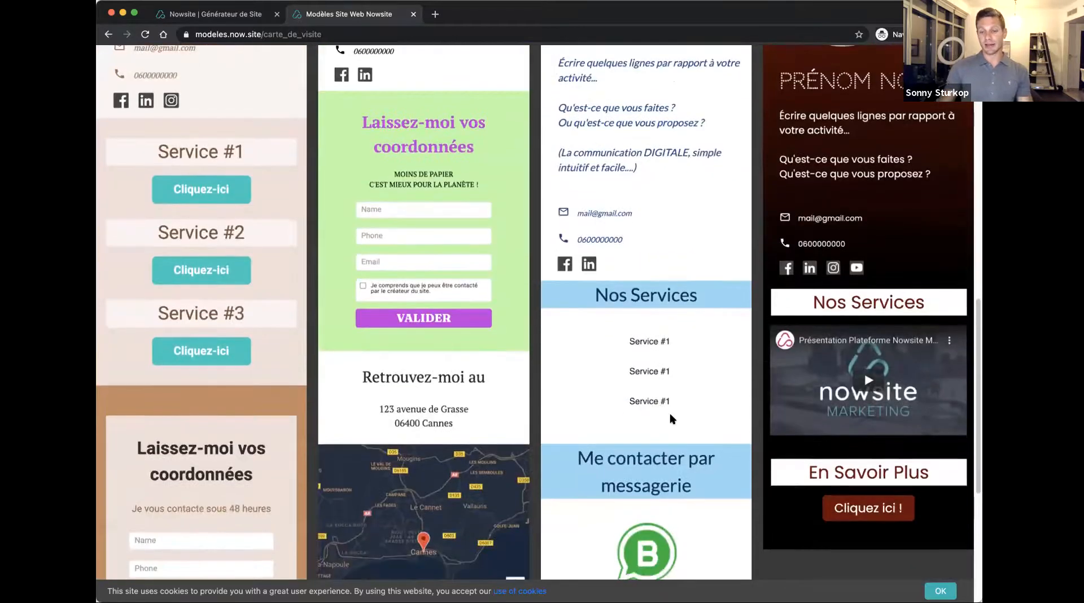
pyautogui.scroll(-4, 666, 413)
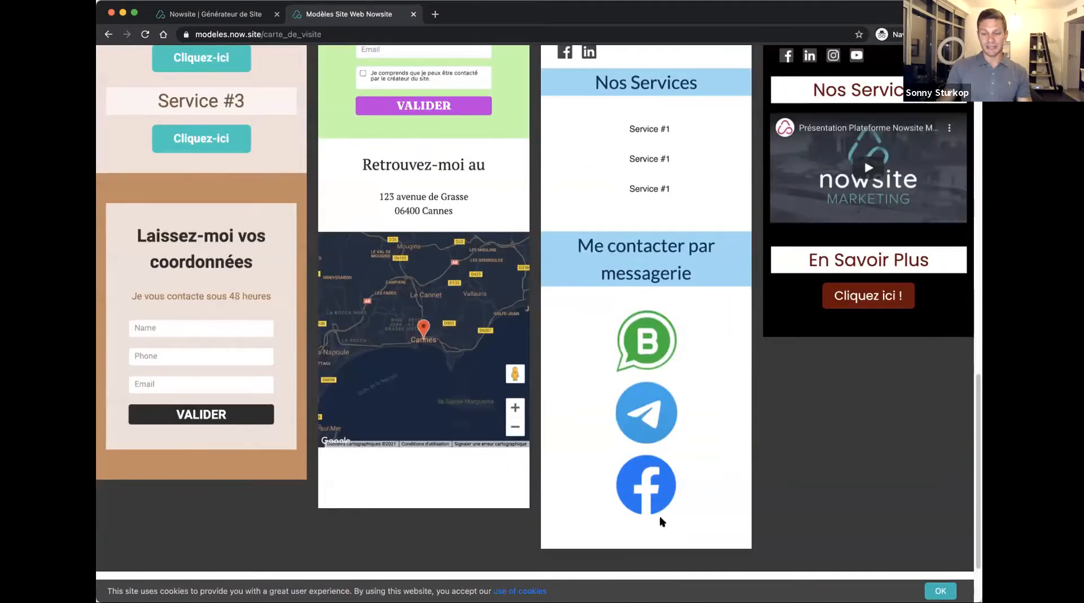
pyautogui.scroll(8, 851, 357)
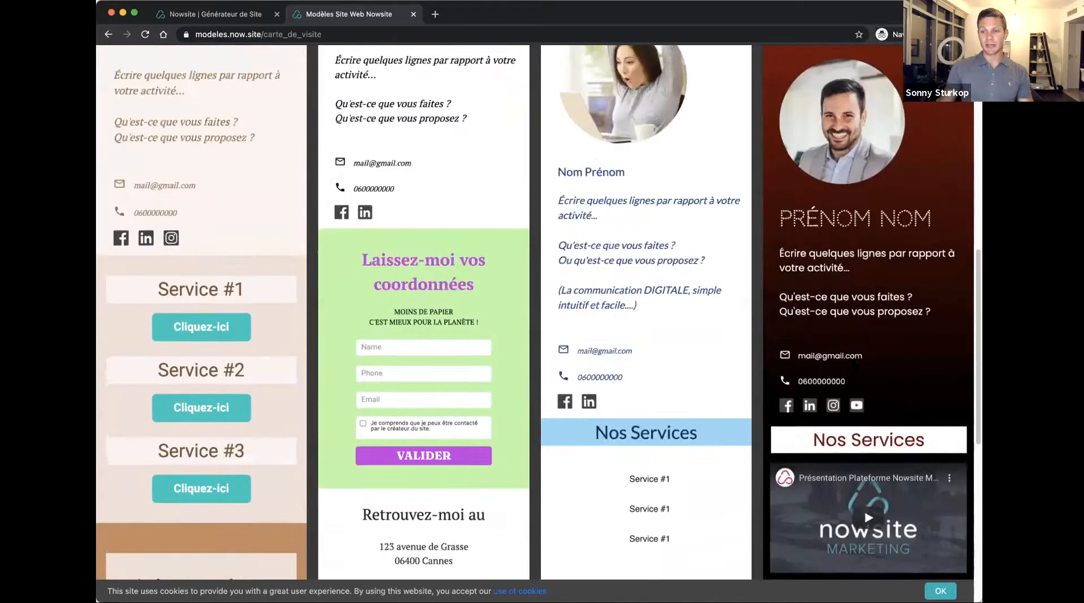
pyautogui.scroll(4, 872, 288)
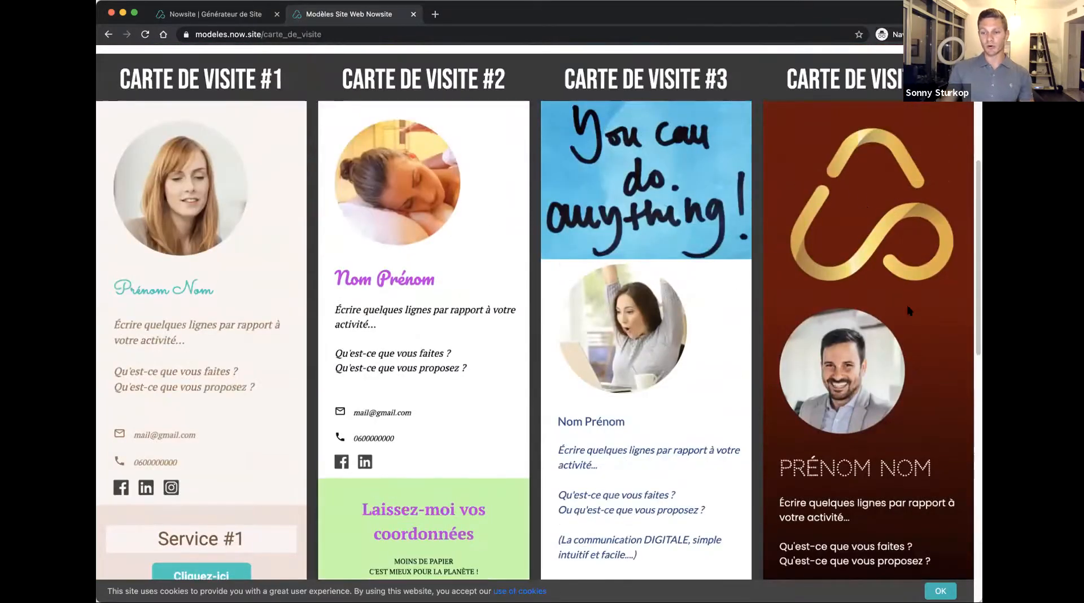
pyautogui.scroll(-3, 854, 263)
pyautogui.scroll(-4, 852, 332)
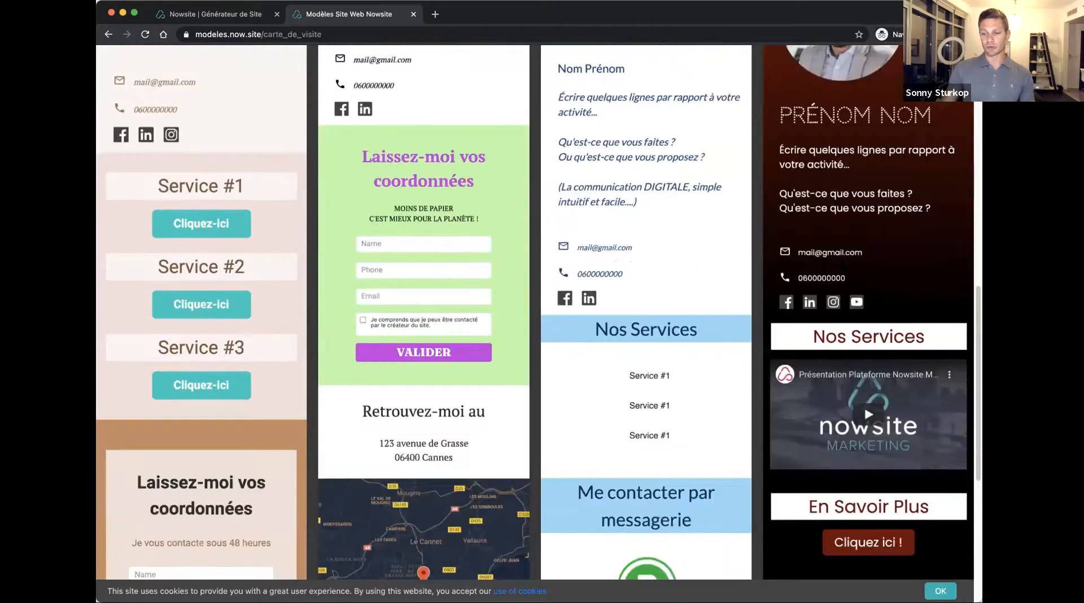
pyautogui.scroll(-2, 856, 406)
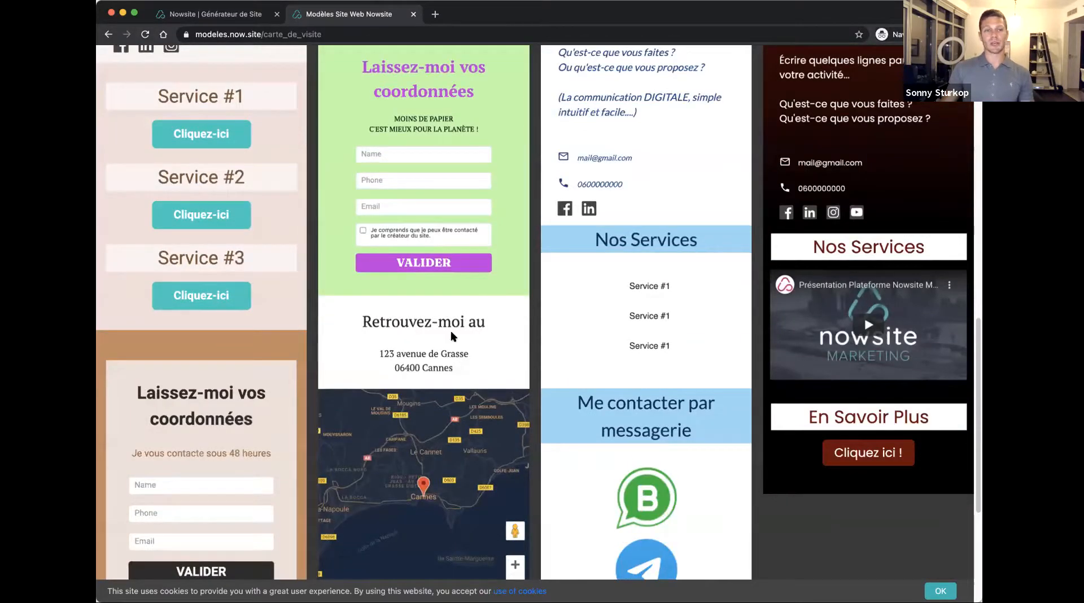
pyautogui.scroll(4, 449, 342)
pyautogui.scroll(5, 449, 342)
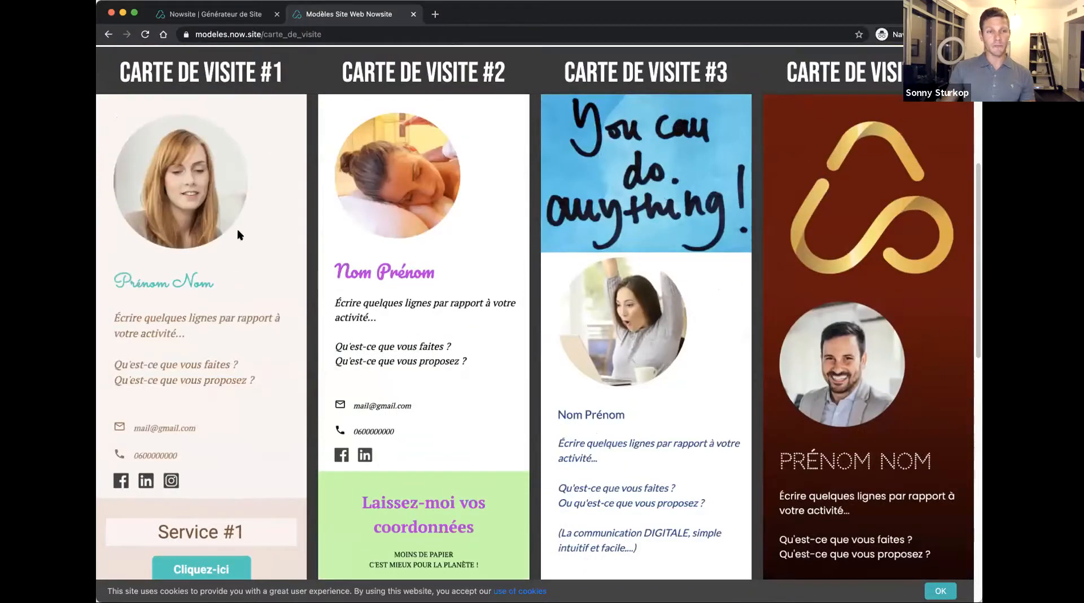
# Return to the Nowsite dashboard and open the shared content of the Modeles FR team
pyautogui.click(244, 18)
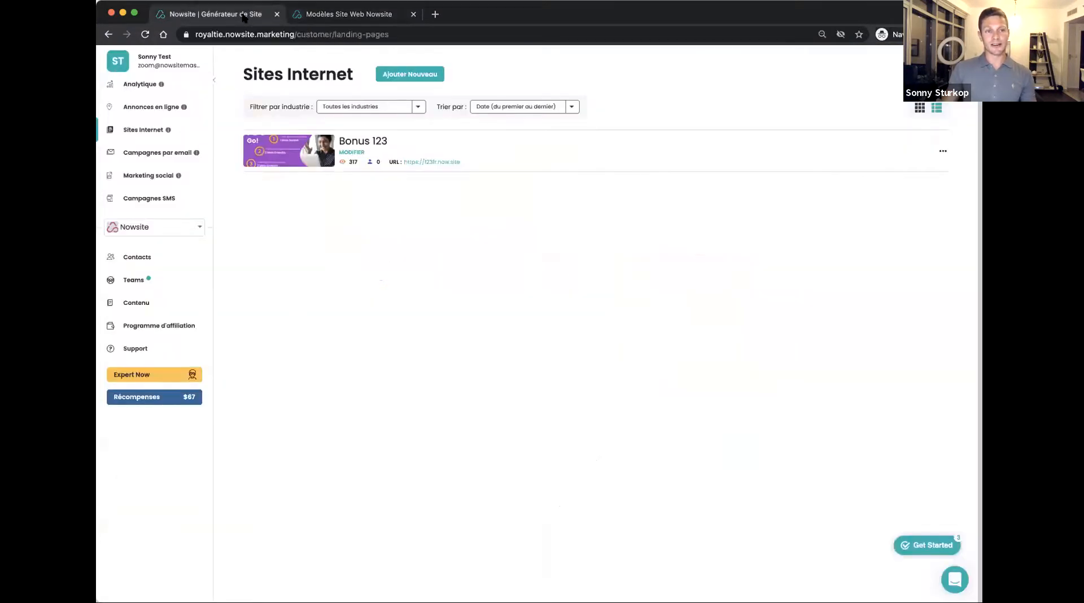
pyautogui.click(151, 280)
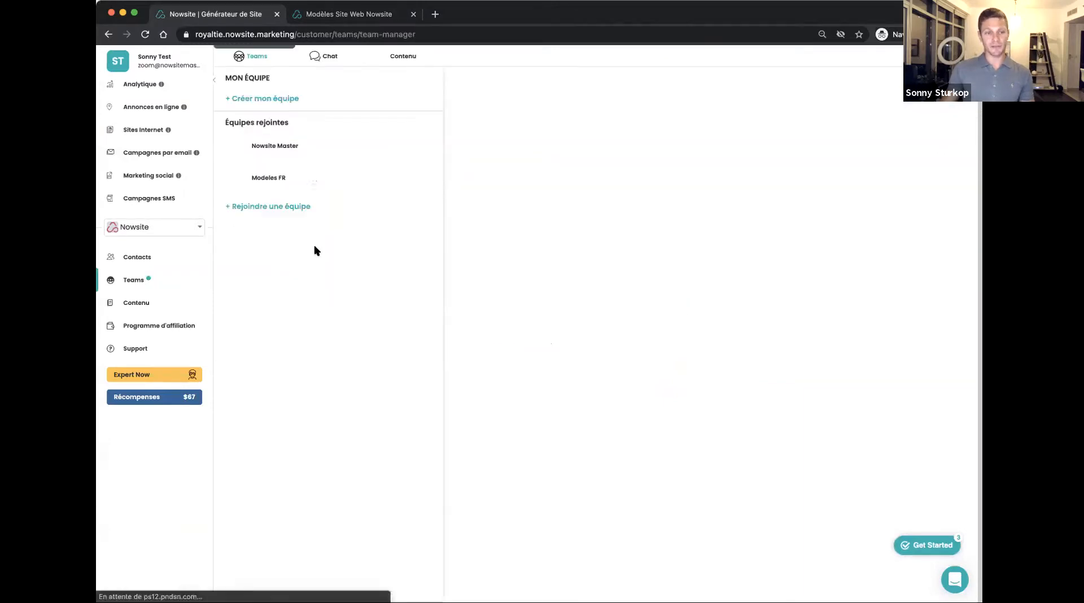
pyautogui.click(273, 177)
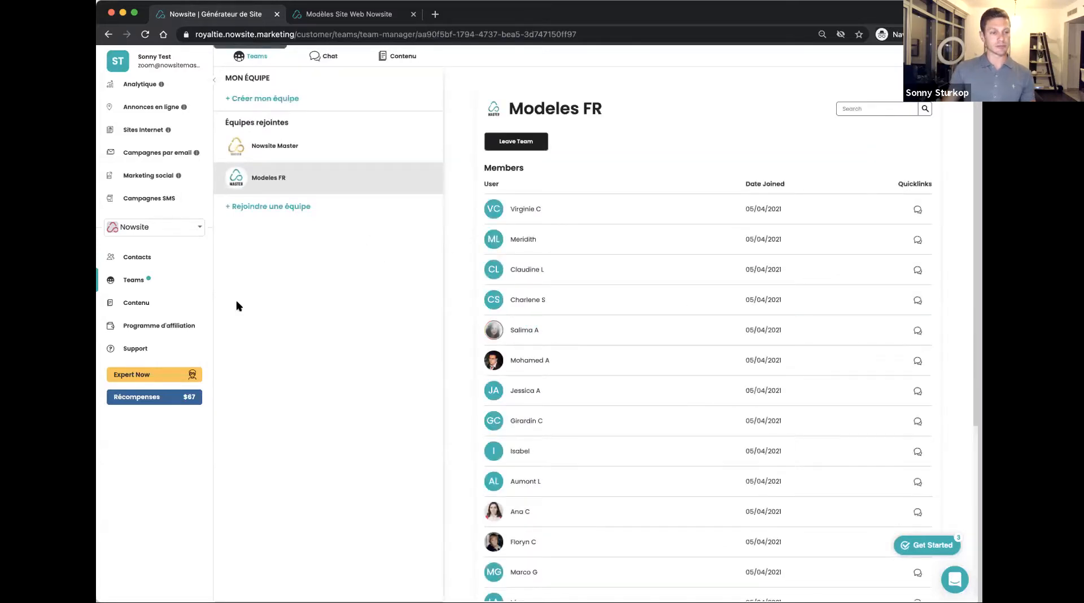
pyautogui.click(135, 303)
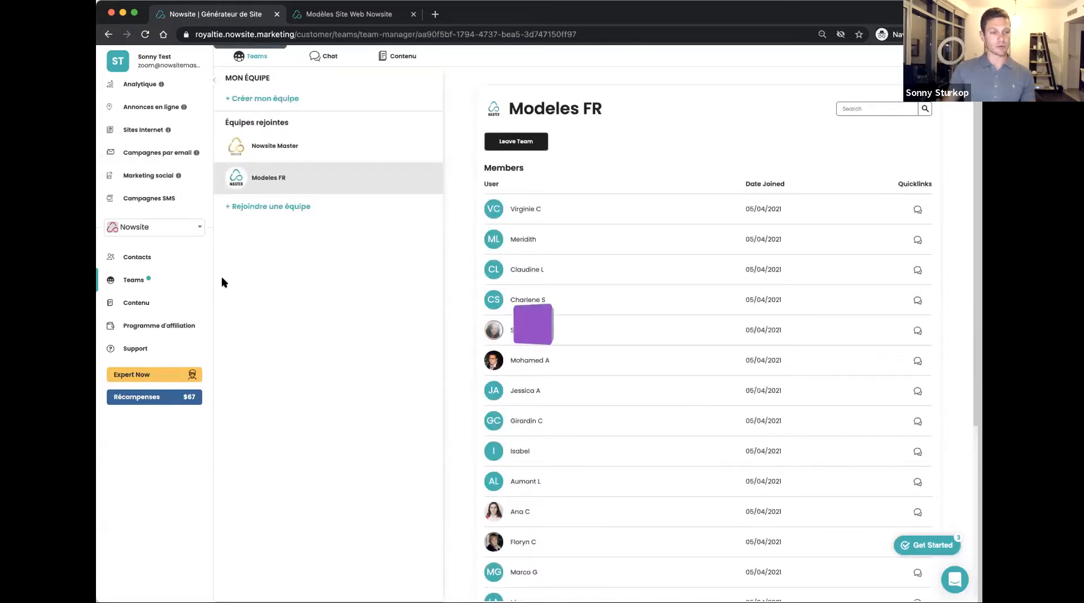
pyautogui.click(263, 168)
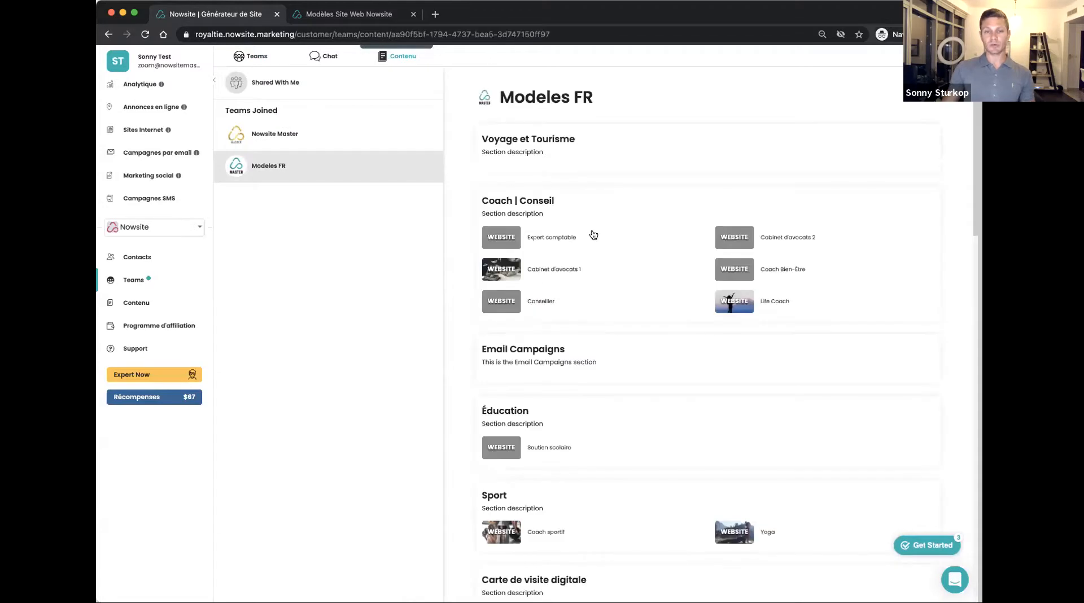
# Find the "Carte de visite 1" template in the "Carte de visite digitale" section and start adding it to the account's websites
pyautogui.scroll(-5, 540, 275)
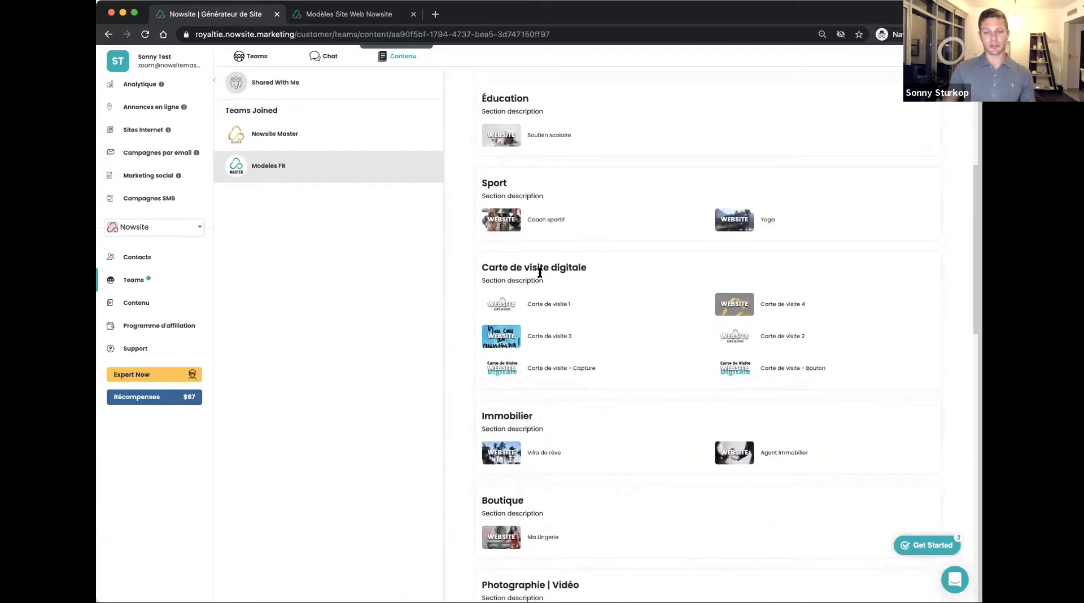
pyautogui.scroll(-15, 540, 273)
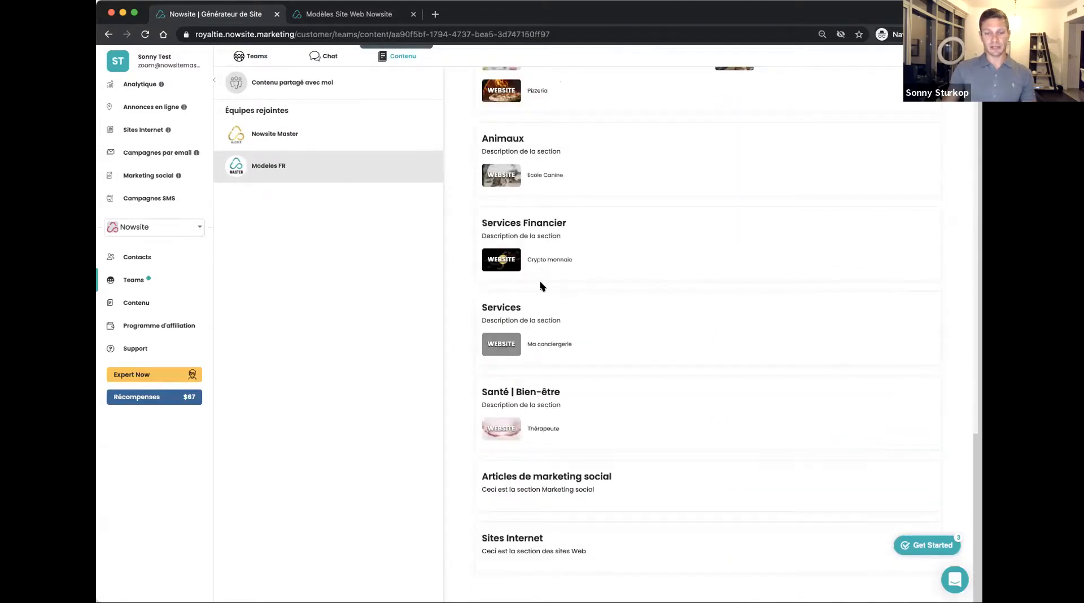
pyautogui.scroll(13, 560, 310)
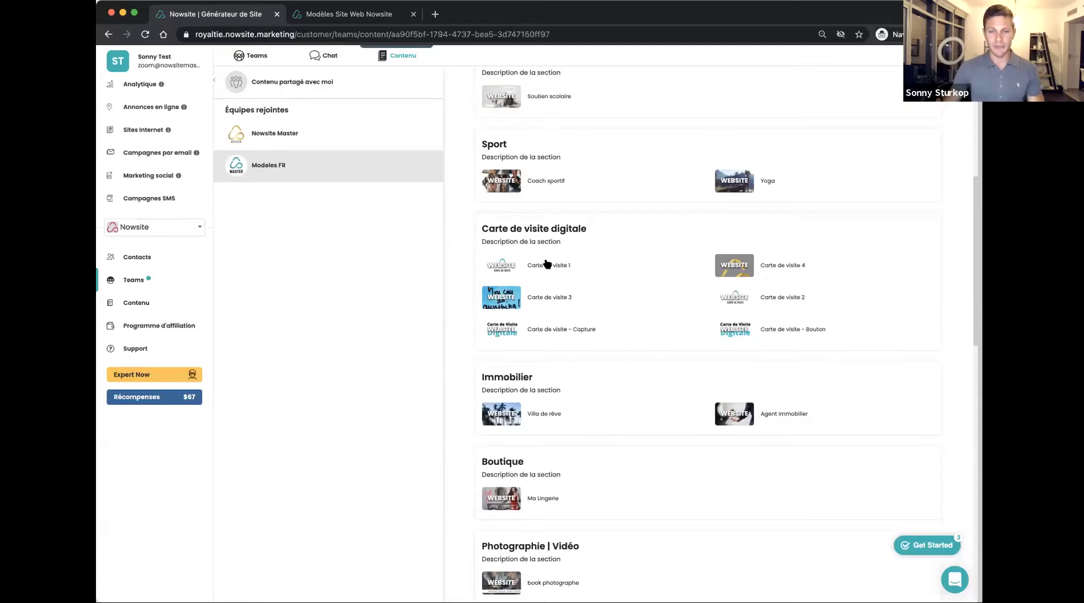
pyautogui.click(493, 267)
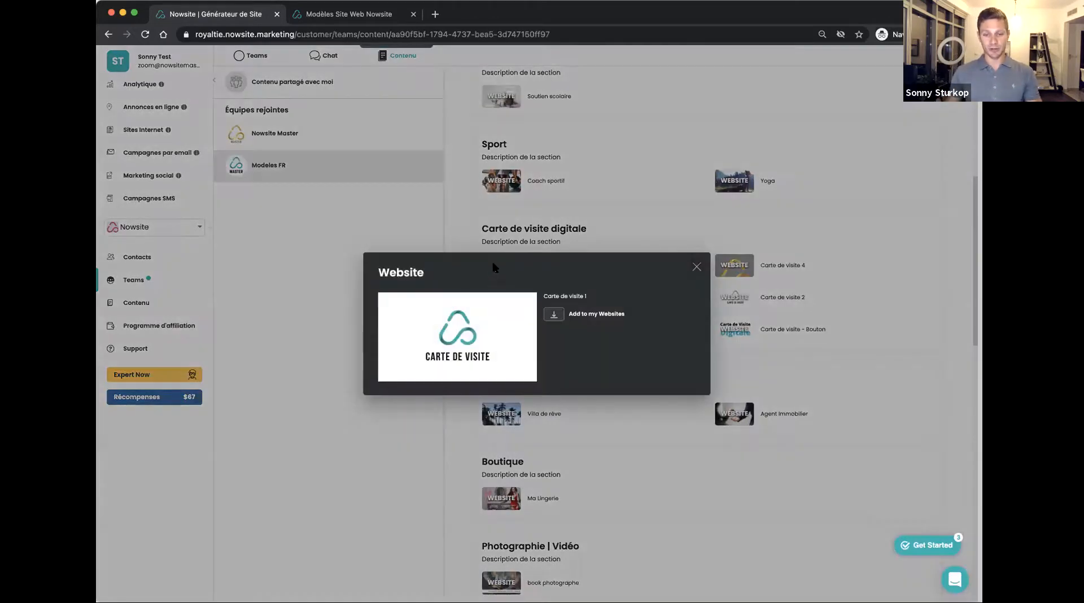
pyautogui.click(555, 317)
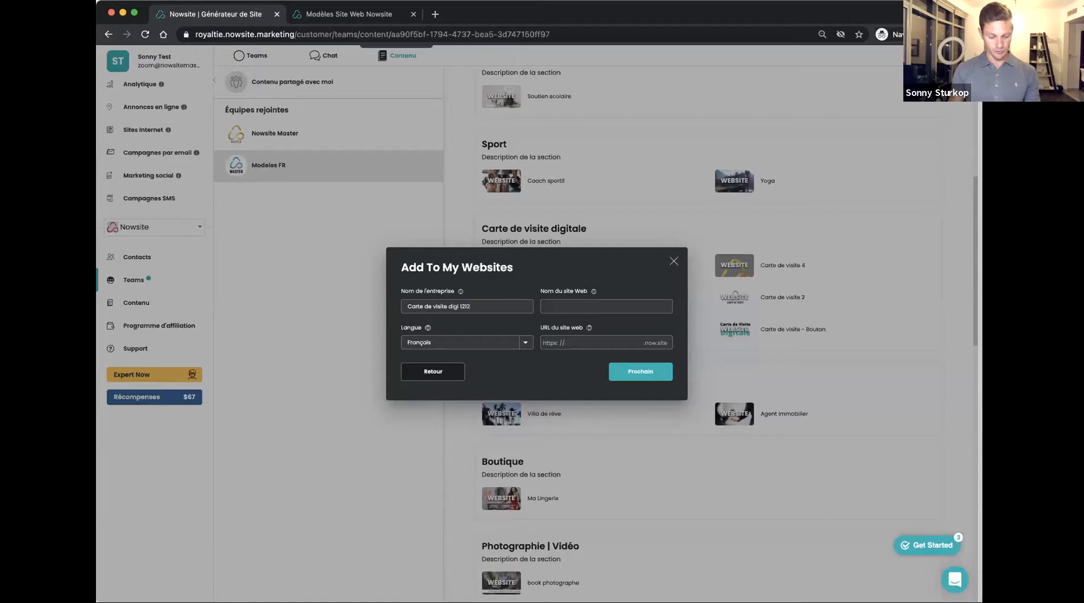
# Copy the company name "Carte de visite digi 1212" into the website name
pyautogui.press('super+a')
pyautogui.press('super+c')
pyautogui.click(542, 306)
pyautogui.press('super+v')
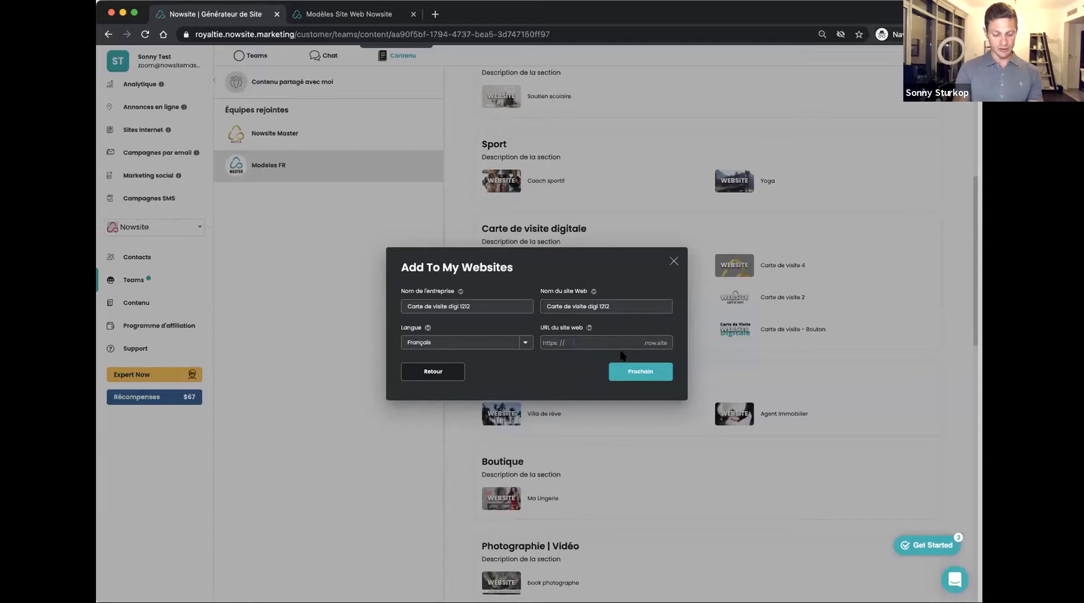
# Set the website URL to the owner's first name followed by "-cartedevisit" and proceed to the site editor
pyautogui.write('carte')
pyautogui.press('BackSpace')
pyautogui.press('BackSpace')
pyautogui.press('BackSpace')
pyautogui.press('BackSpace')
pyautogui.press('BackSpace')
pyautogui.write('sonny-')
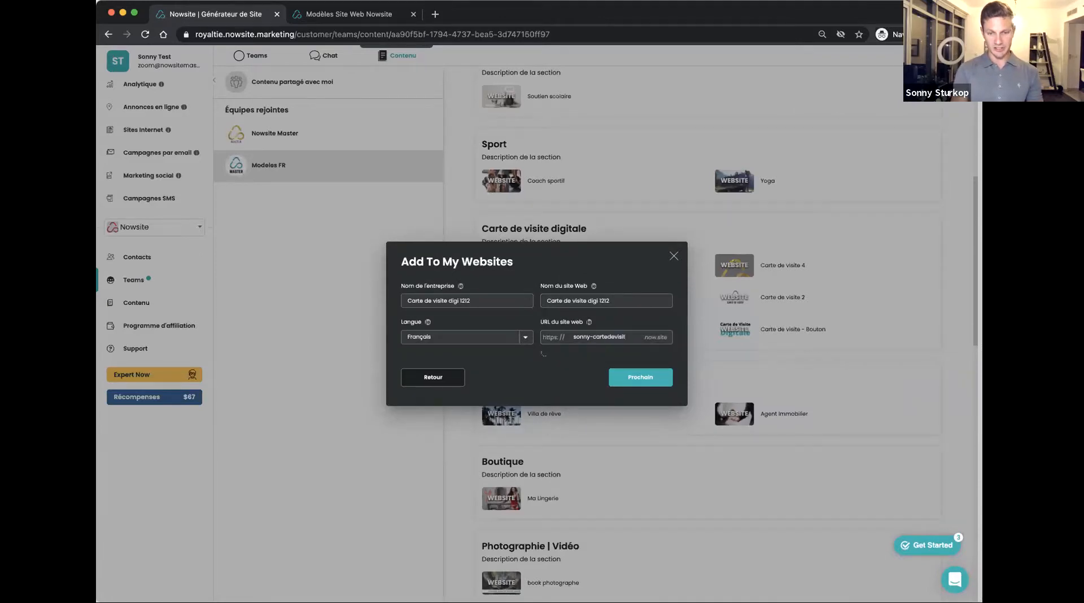
pyautogui.click(628, 375)
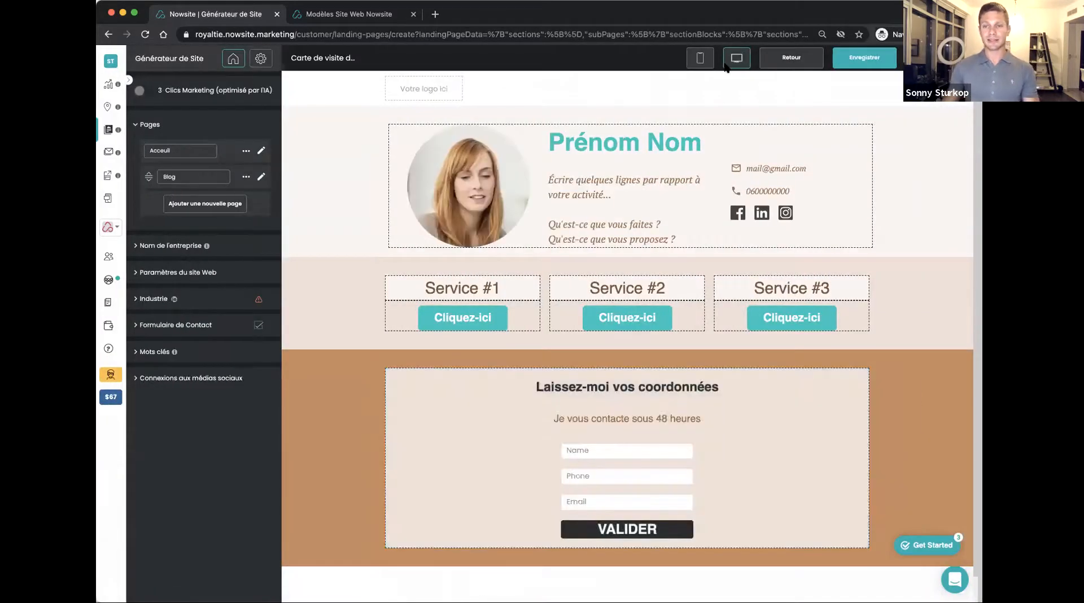
# Switch the site editor to the mobile view, review the card's sections, and open the profile block with the photo for editing
pyautogui.click(701, 59)
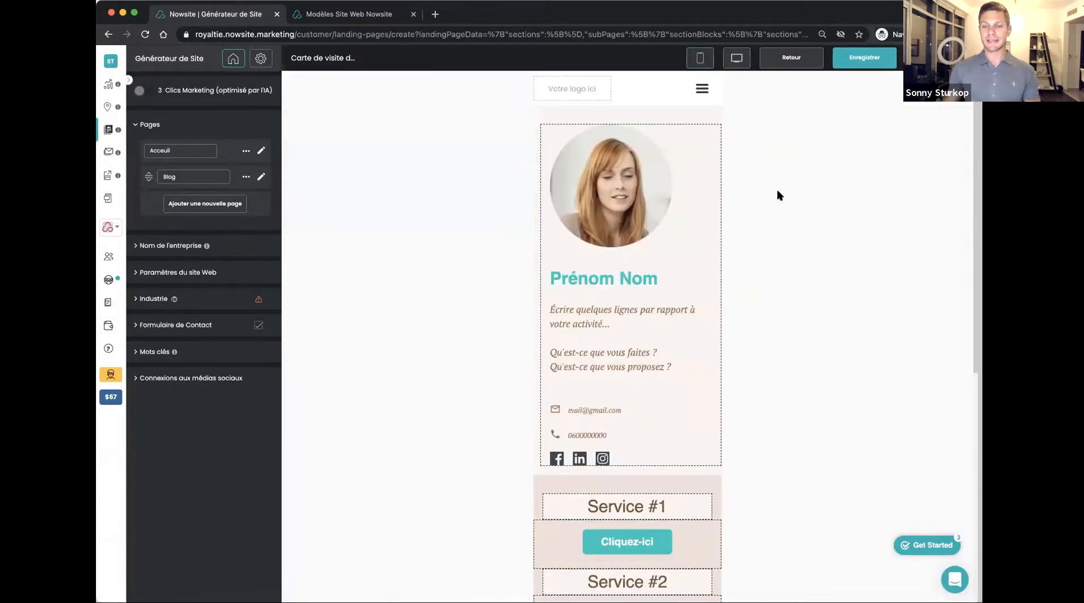
pyautogui.scroll(-5, 749, 250)
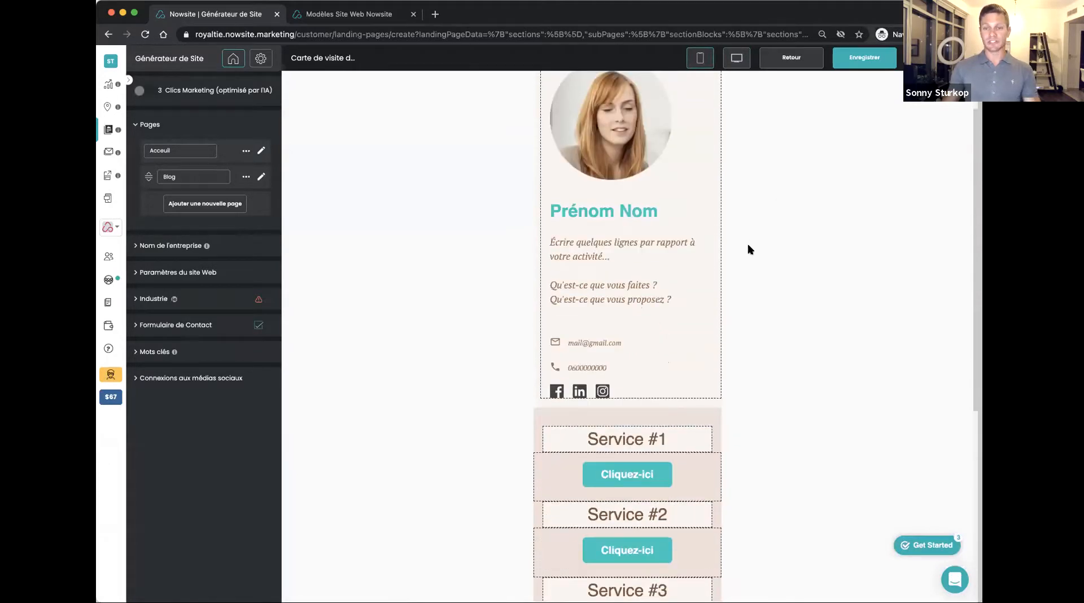
pyautogui.scroll(-4, 748, 244)
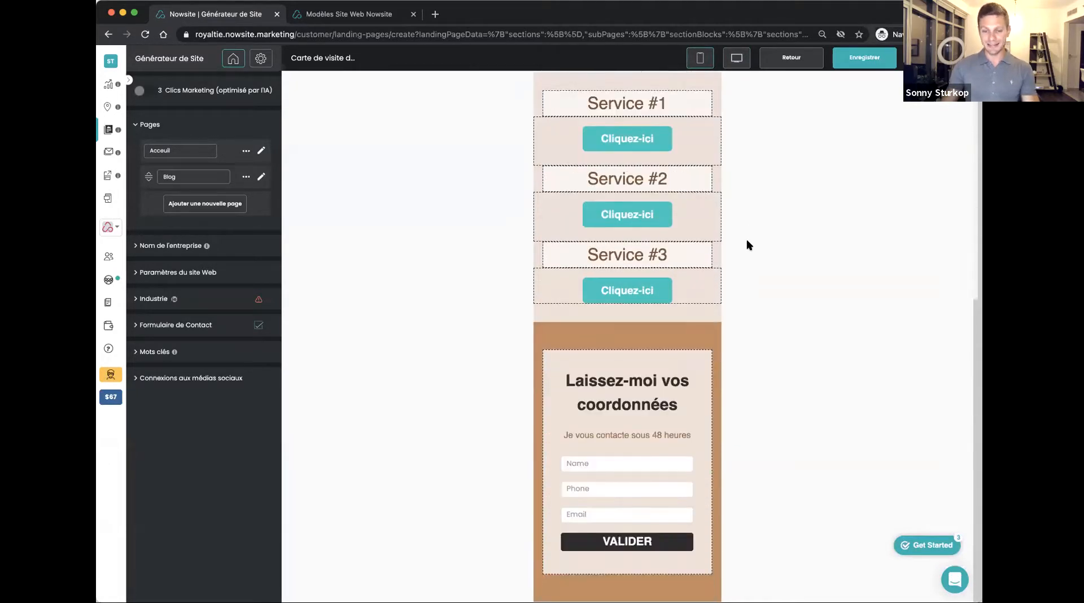
pyautogui.scroll(9, 725, 313)
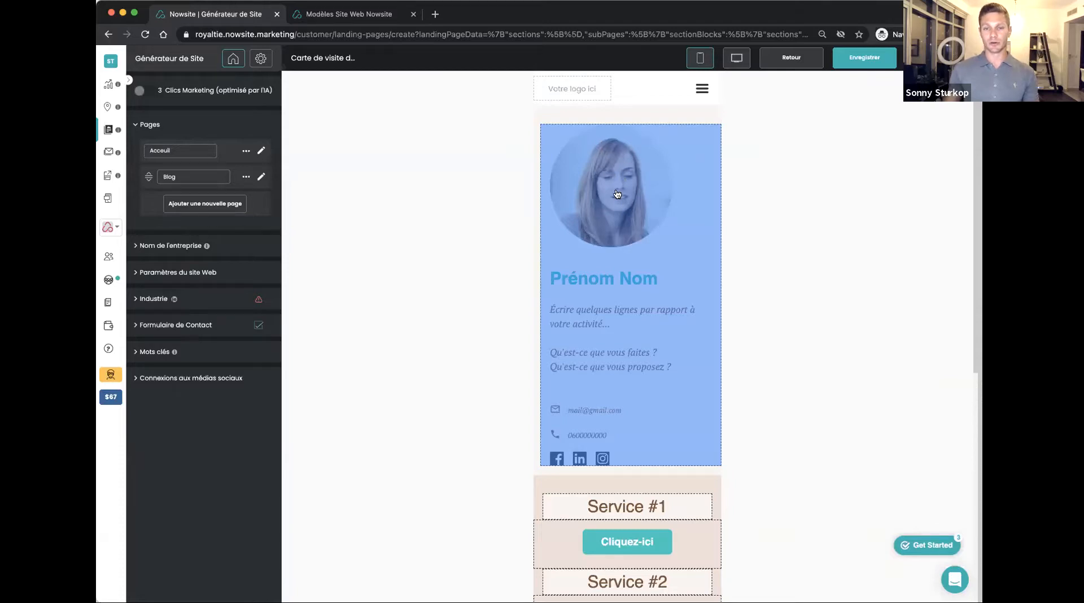
pyautogui.click(617, 194)
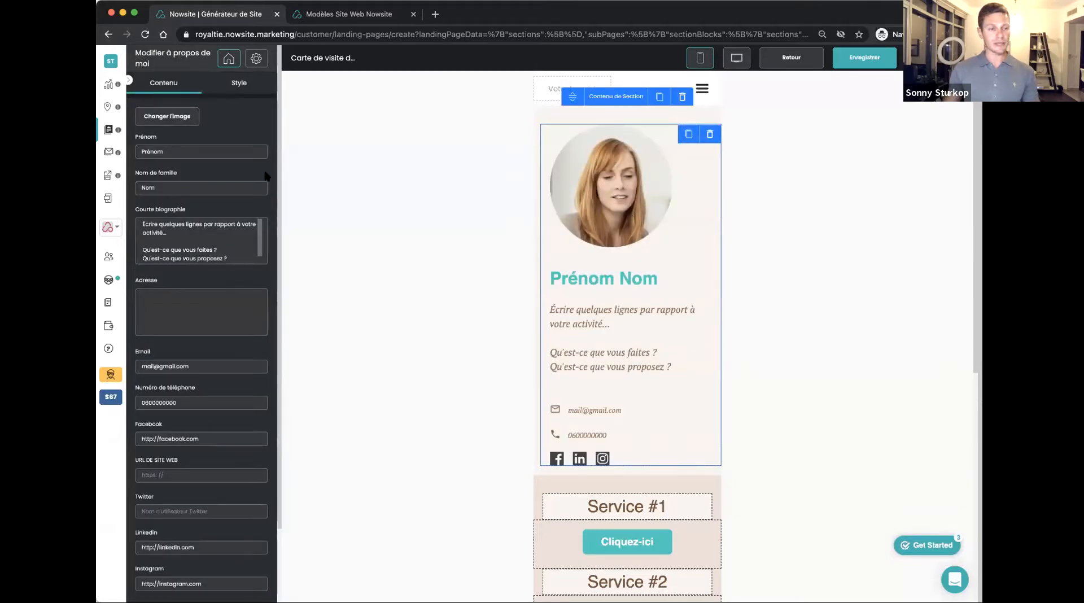
# Replace the profile image with the real estate library photo of three people signing papers at a table
pyautogui.click(165, 120)
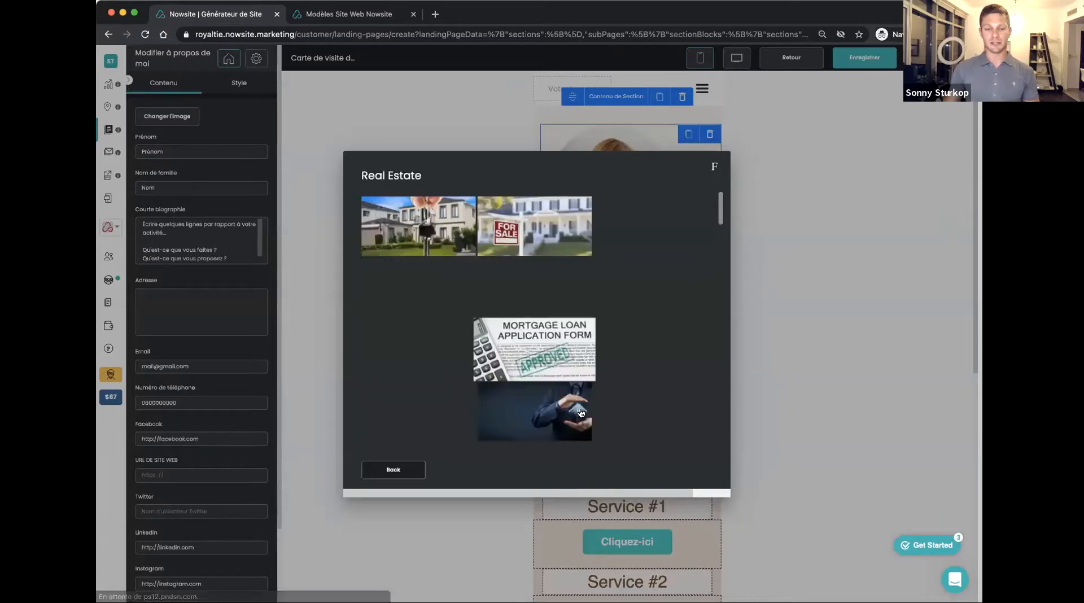
pyautogui.click(481, 425)
pyautogui.scroll(-5, 546, 322)
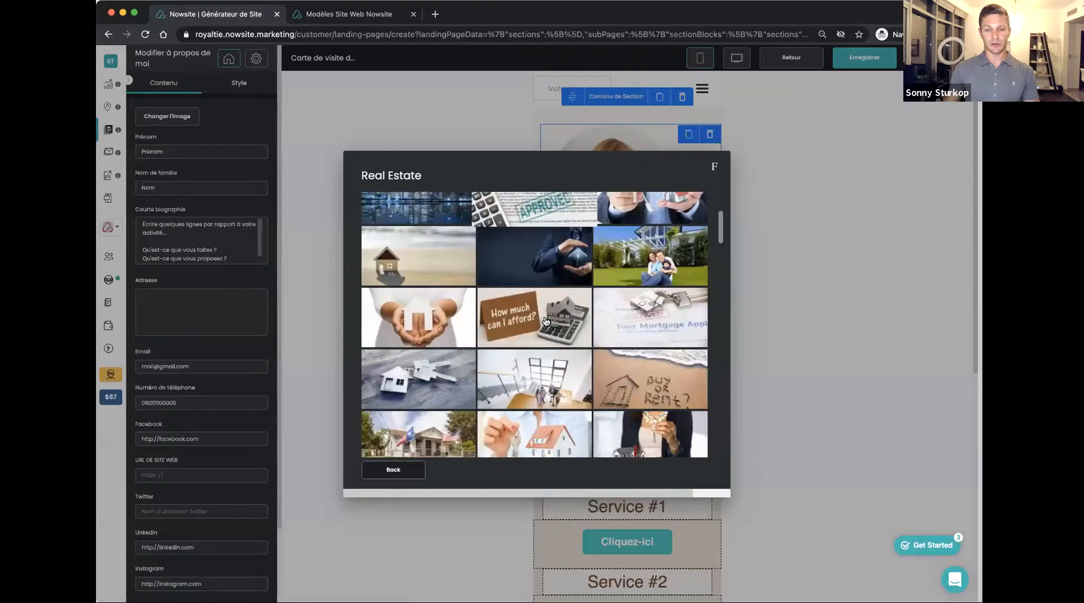
pyautogui.scroll(-5, 547, 322)
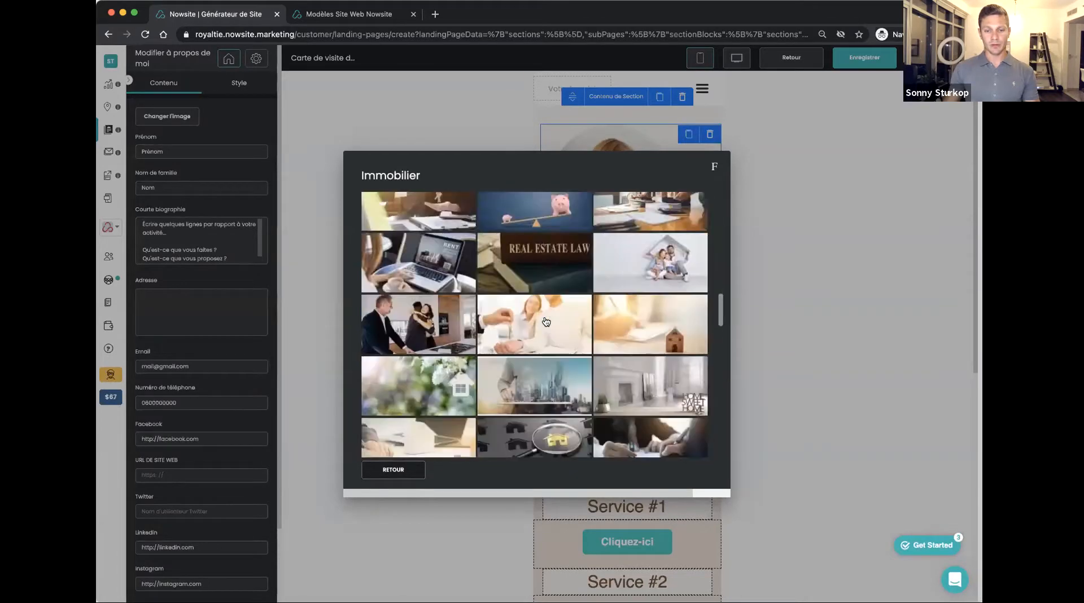
pyautogui.scroll(-10, 548, 332)
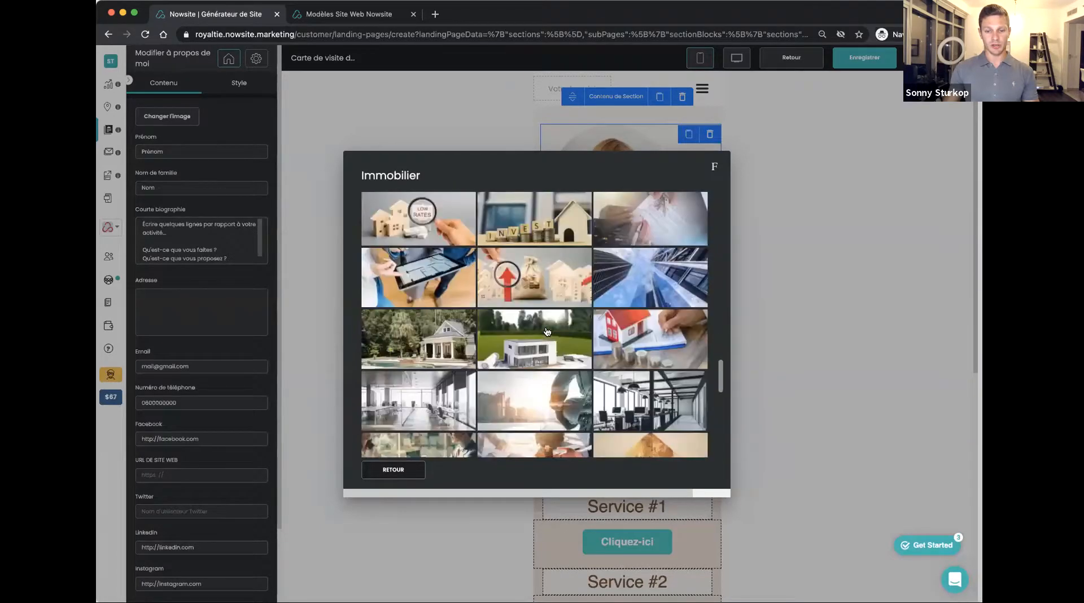
pyautogui.scroll(-6, 547, 331)
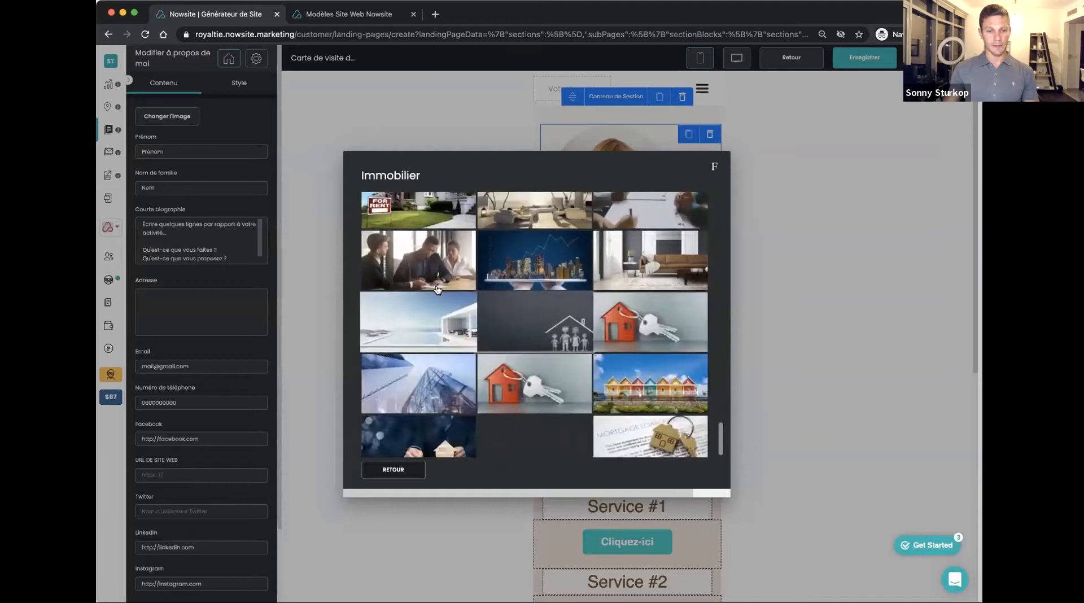
pyautogui.click(422, 261)
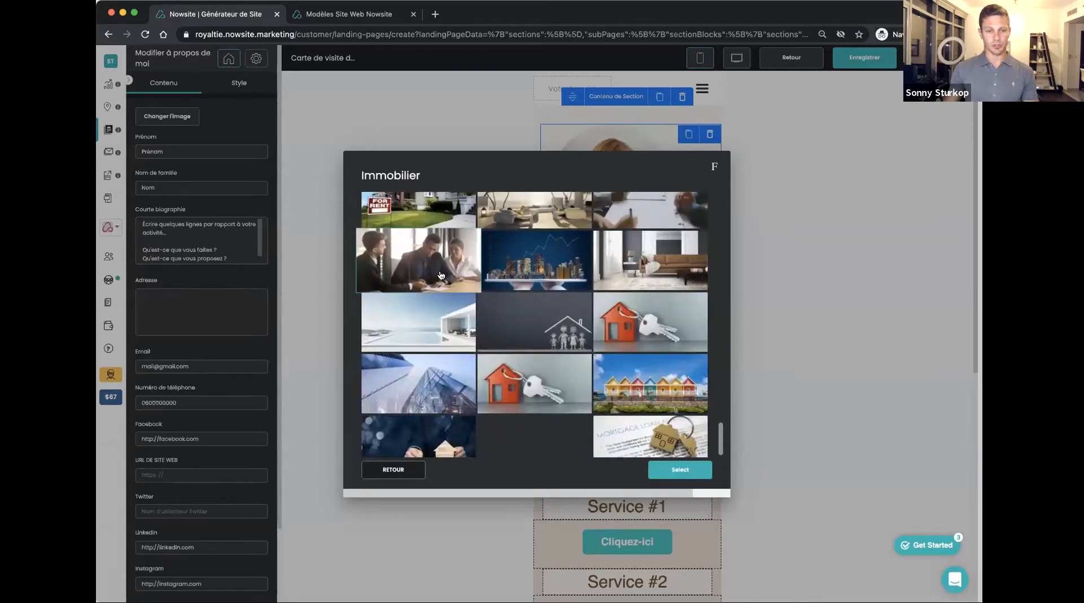
pyautogui.click(672, 468)
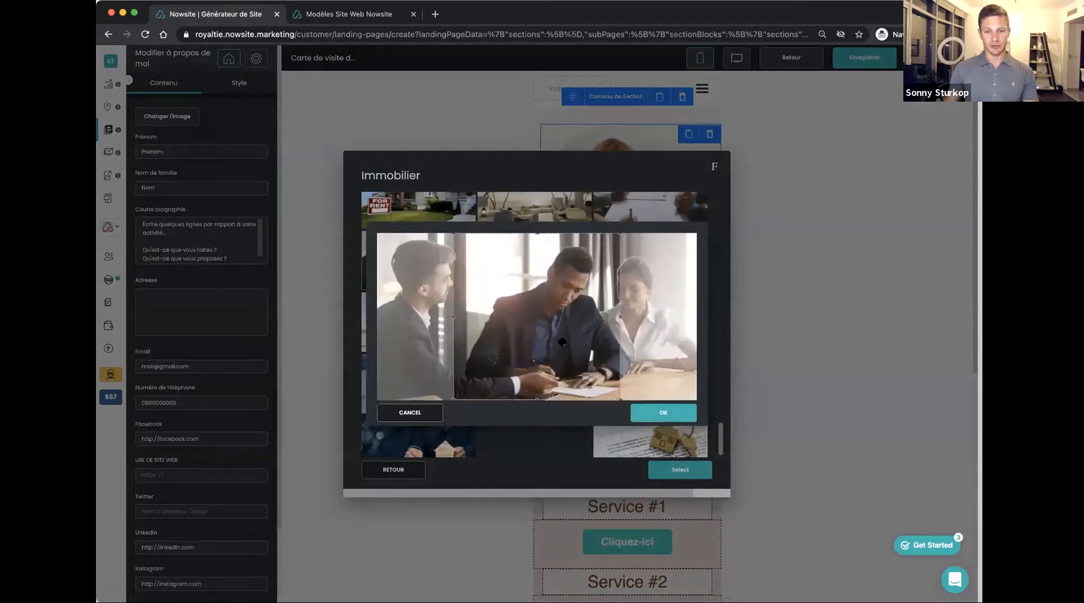
# Crop the photo to the head and shoulders of the man in profile beside the window and apply it as the profile image
pyautogui.moveTo(544, 399); pyautogui.dragTo(474, 348)
pyautogui.moveTo(440, 293); pyautogui.dragTo(470, 312)
pyautogui.moveTo(479, 337)
pyautogui.mouseDown()
pyautogui.moveTo(573, 385)
pyautogui.moveTo(482, 337)
pyautogui.mouseUp()
pyautogui.click(662, 415)
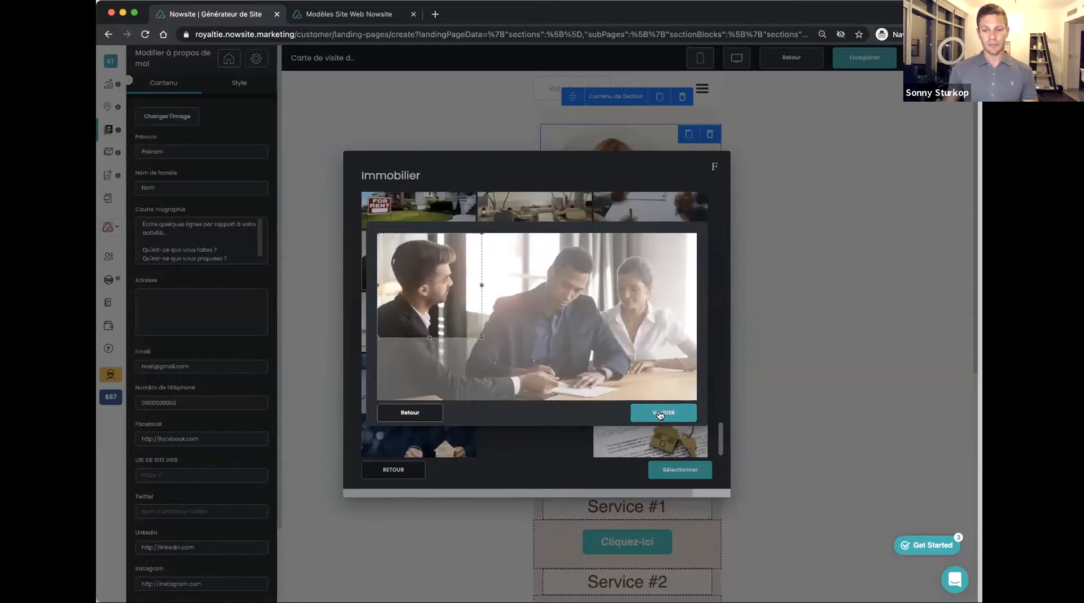
pyautogui.click(681, 470)
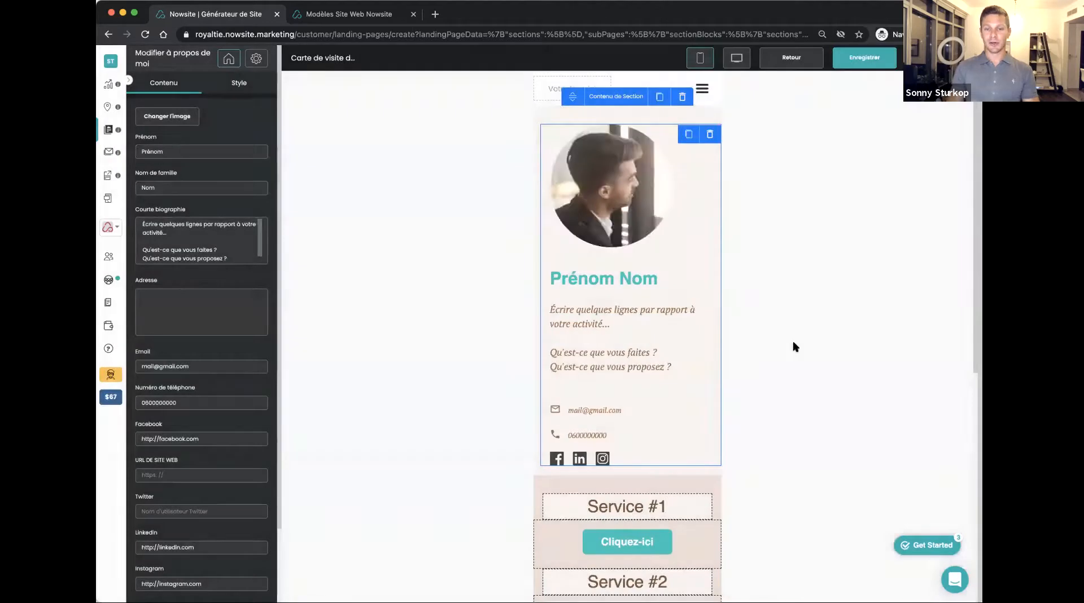
# Replace the placeholder first and last names in the profile block with the card owner's first name and surname
pyautogui.click(160, 149)
pyautogui.doubleClick(152, 149)
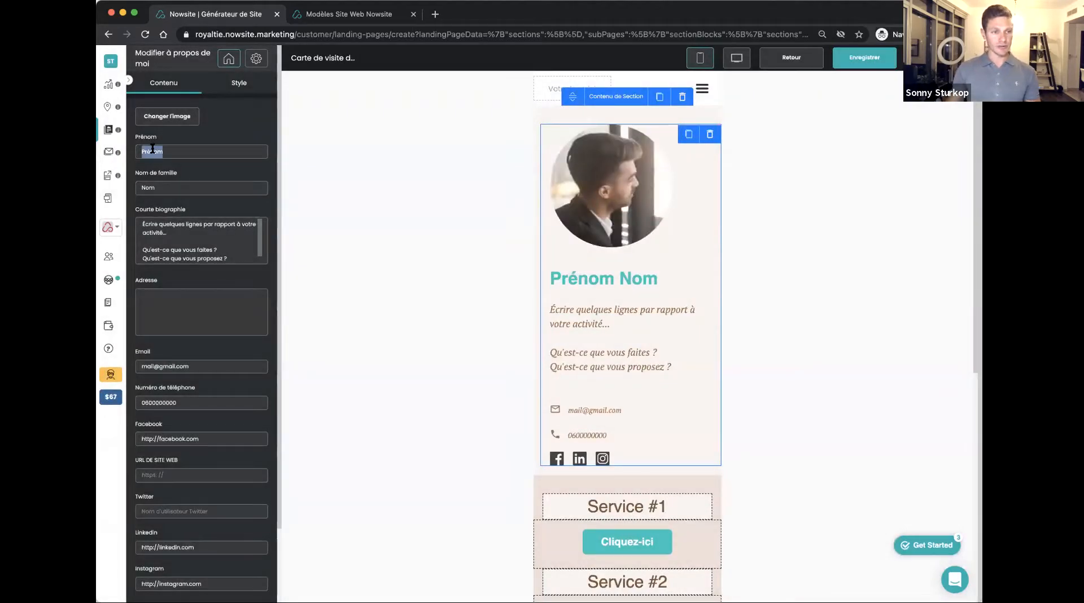
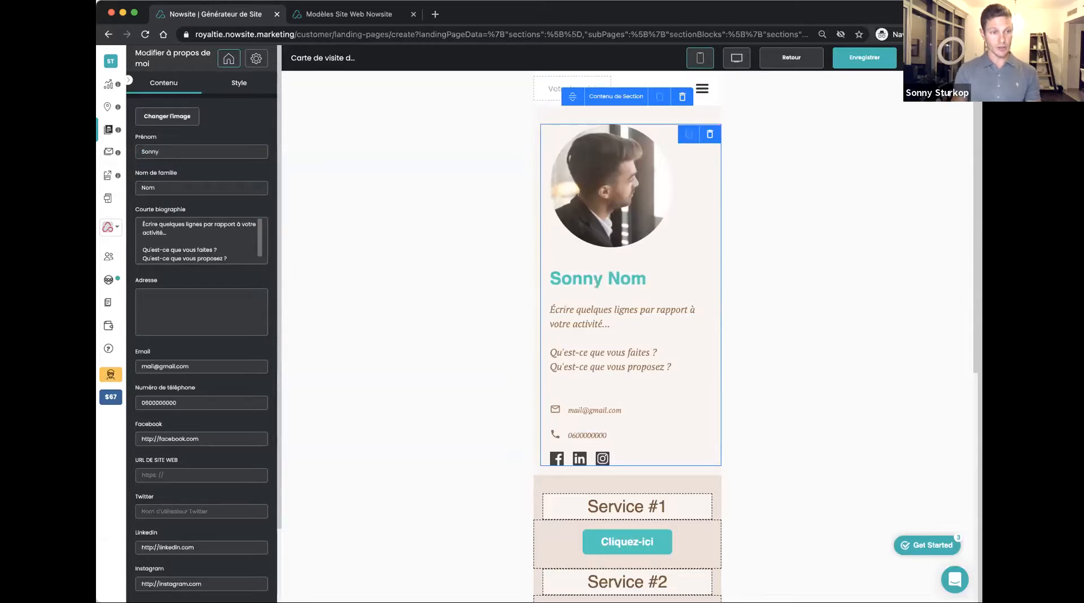
pyautogui.doubleClick(146, 188)
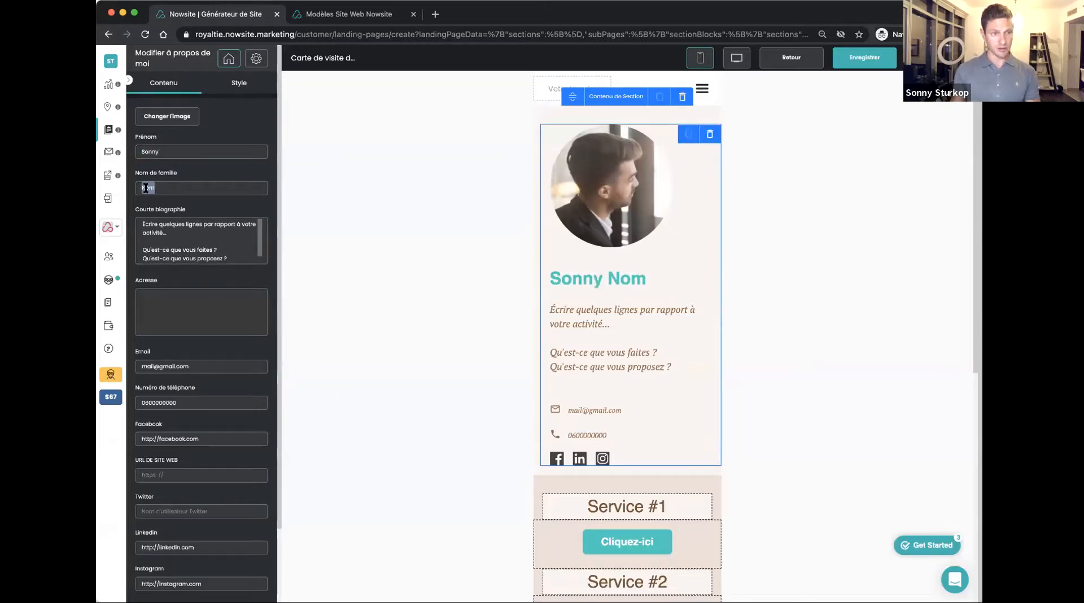
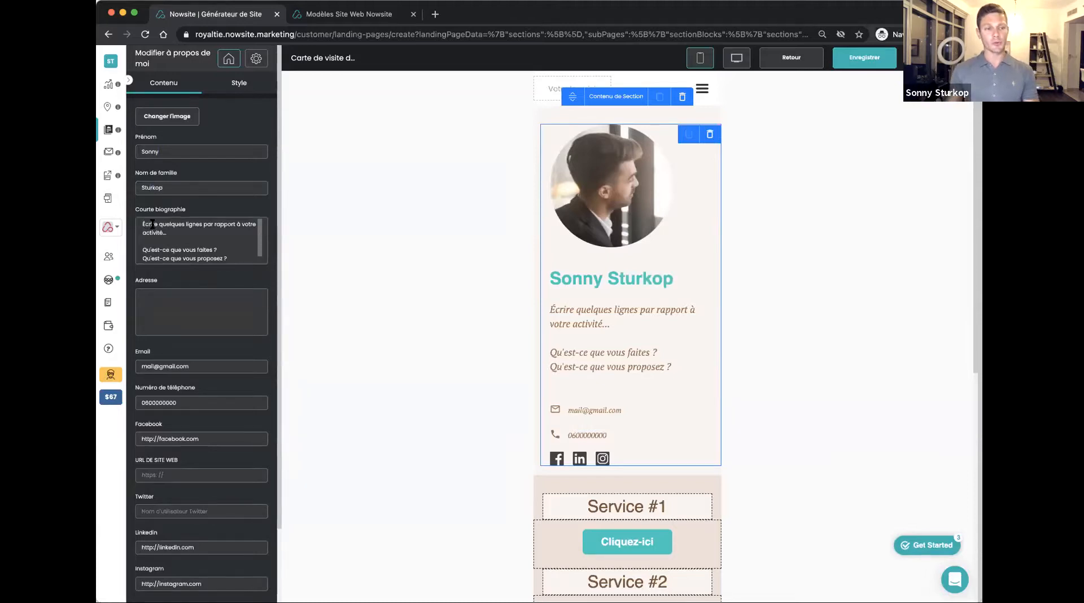
# Replace the short biography with "Agent immobilier passionné depuis 25 ans, j'accompagne mes clients"
pyautogui.moveTo(142, 224); pyautogui.dragTo(292, 281)
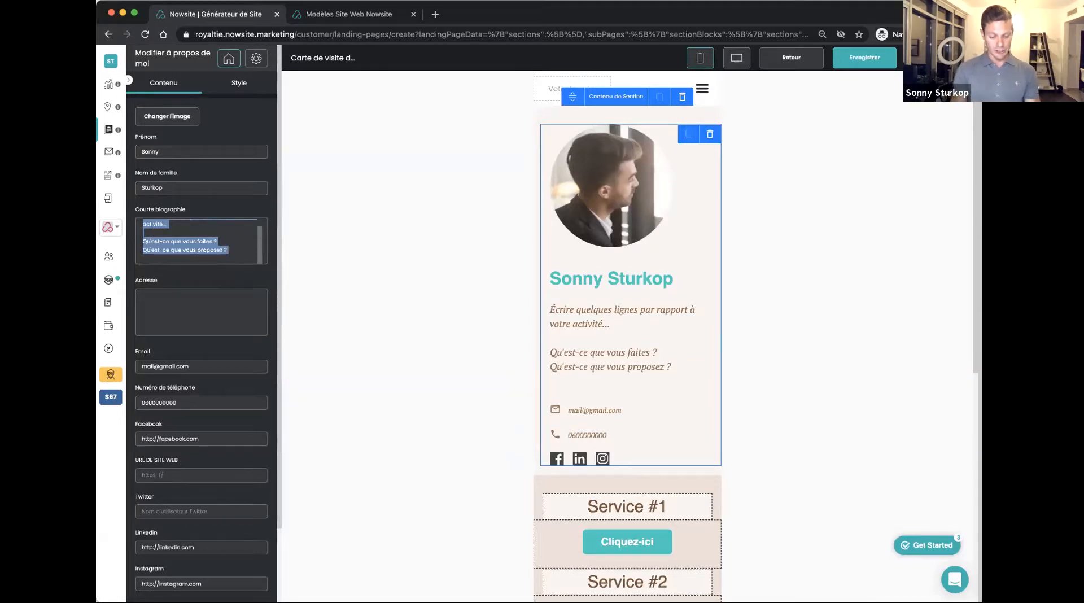
pyautogui.write('Agent immobilier passionné')
pyautogui.press('BackSpace')
pyautogui.write('depui')
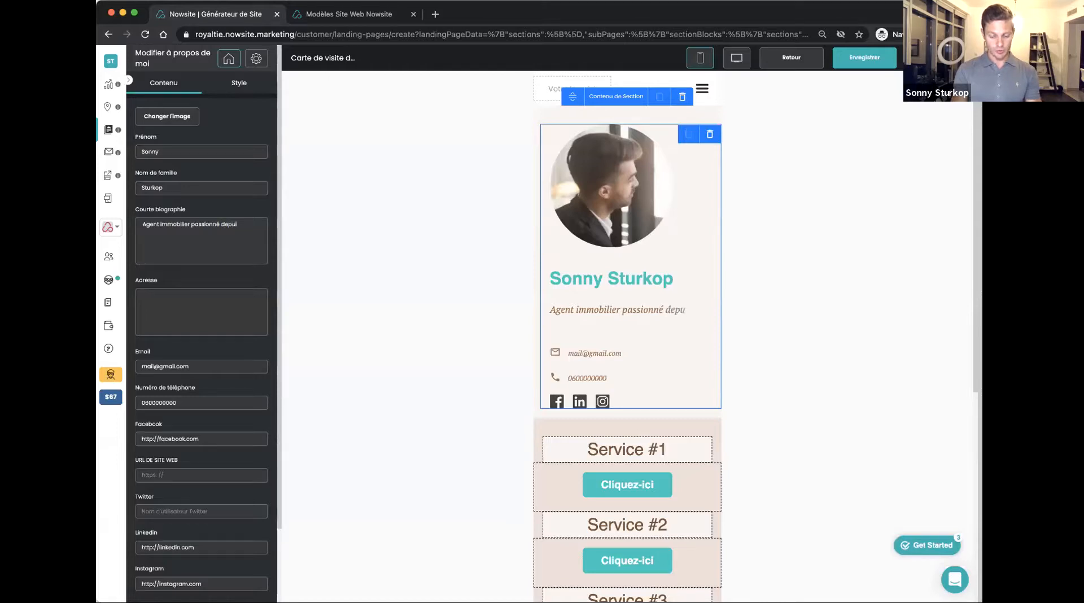
pyautogui.write('s 25 ans')
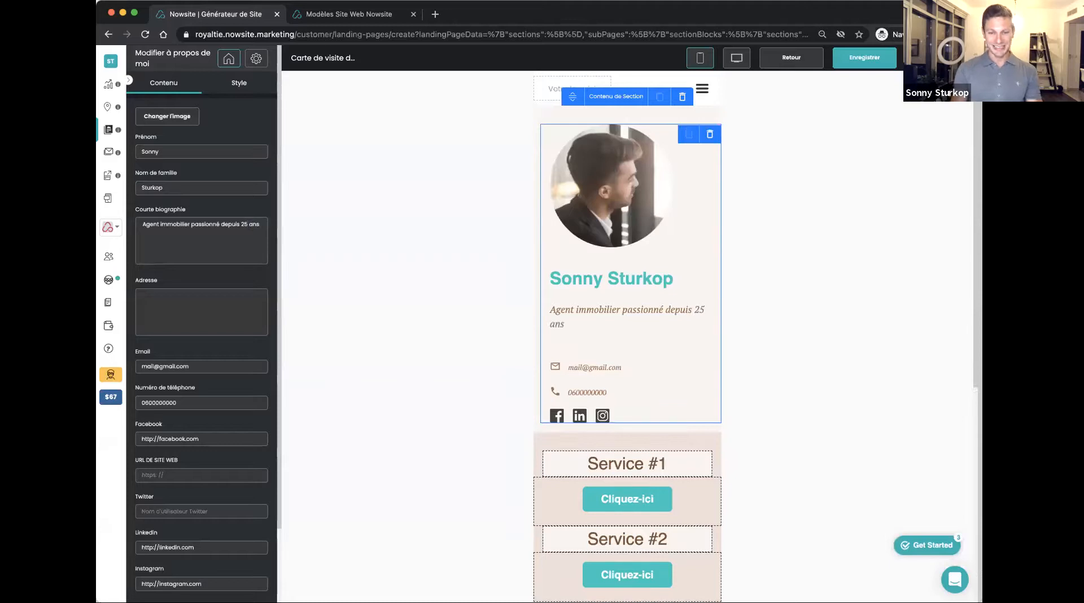
pyautogui.write(", j'accomag")
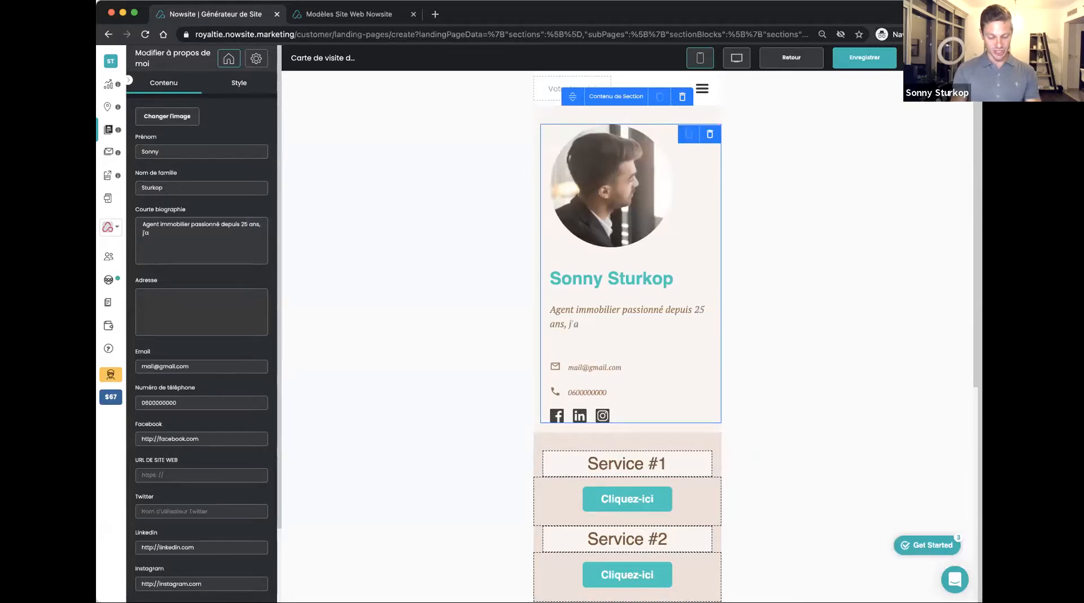
pyautogui.press('BackSpace')
pyautogui.press('BackSpace')
pyautogui.press('BackSpace')
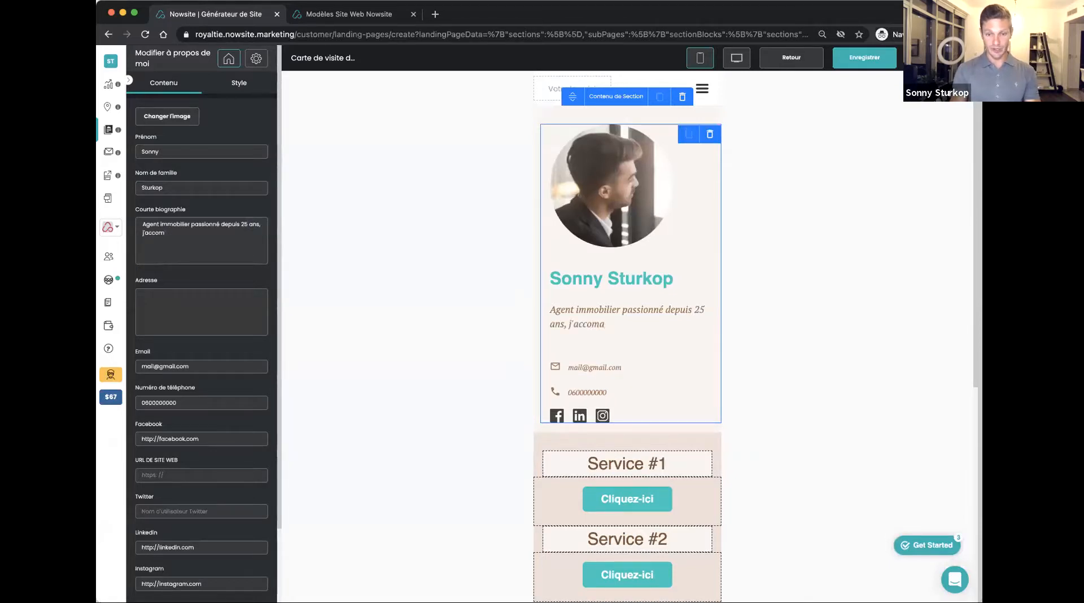
pyautogui.write('mpagne me')
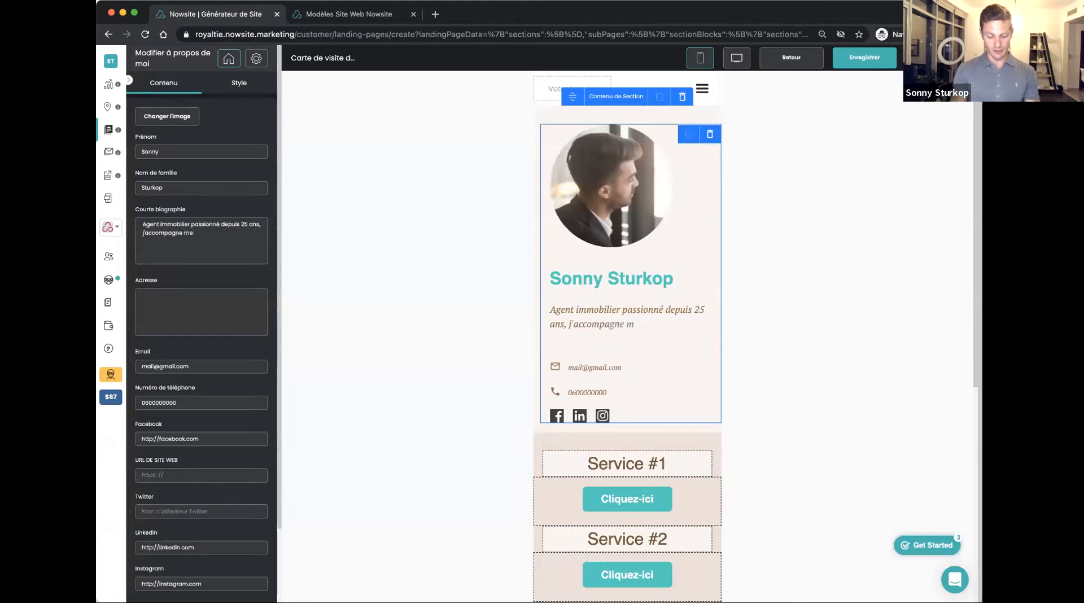
pyautogui.write('s clients')
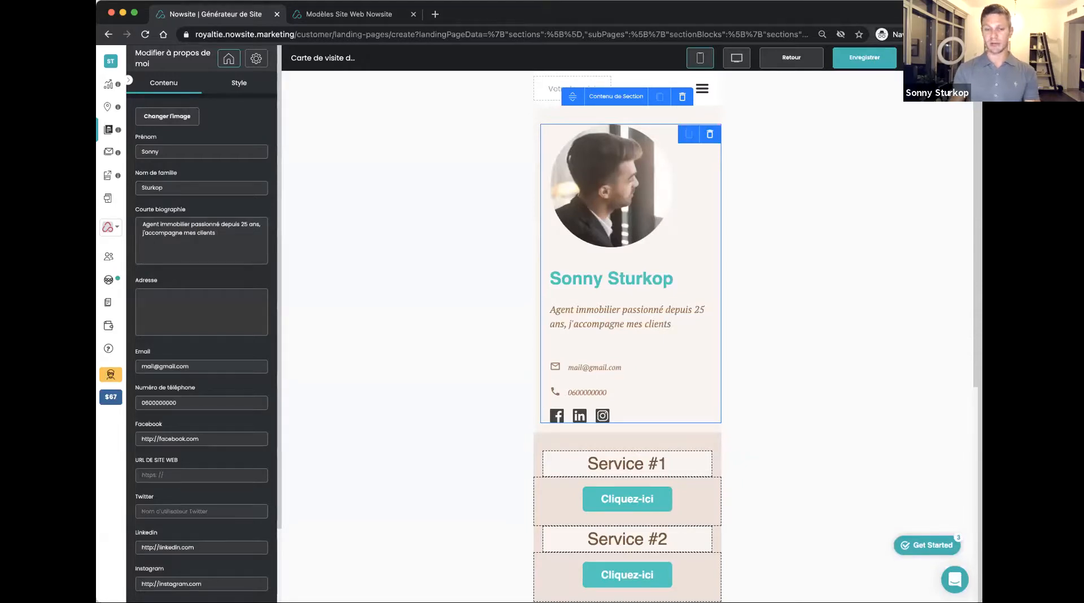
# Fill in the card owner's e-mail address and phone number in the profile block
pyautogui.doubleClick(145, 367)
pyautogui.write('sonny')
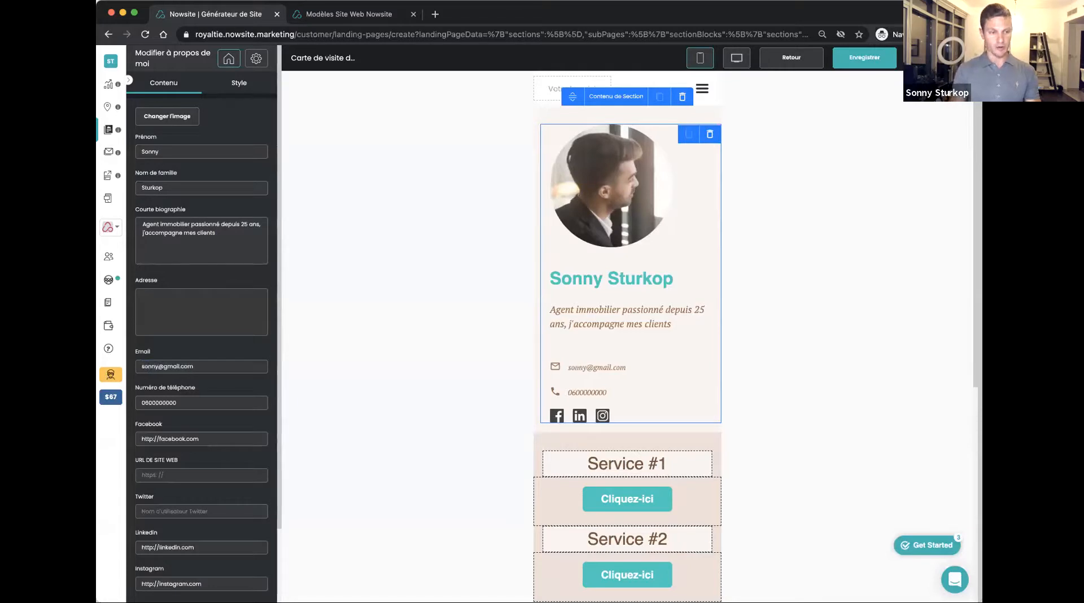
pyautogui.doubleClick(173, 402)
pyautogui.write('060')
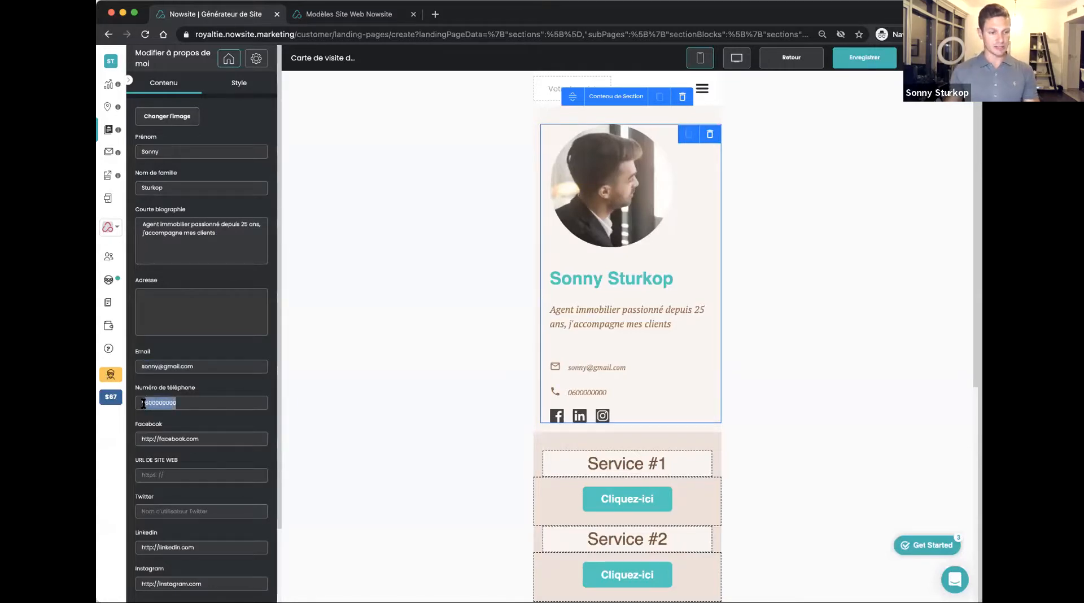
pyautogui.write('6060606')
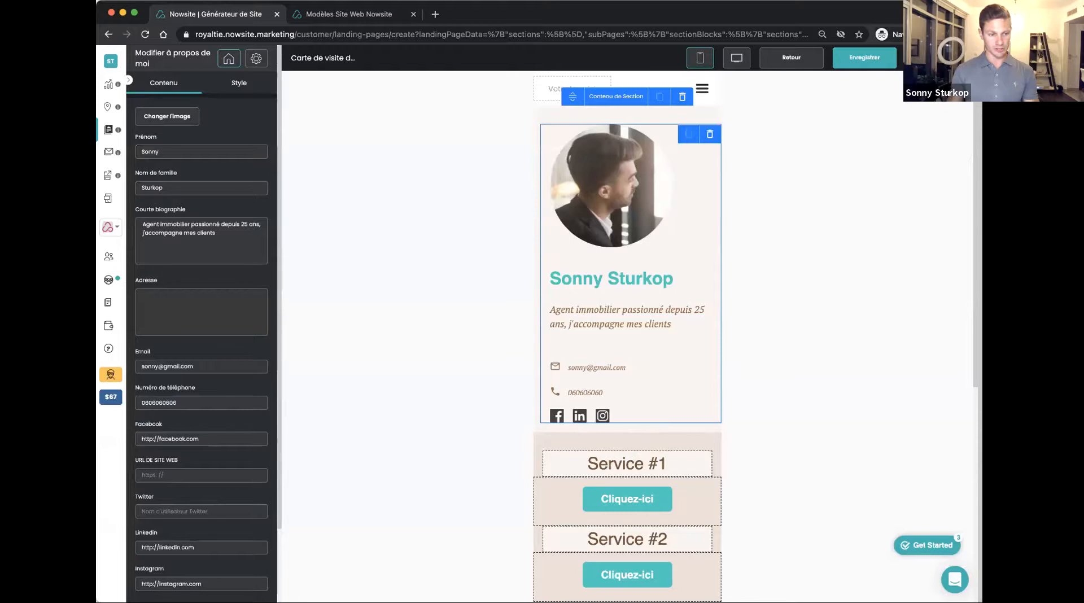
pyautogui.scroll(-1, 173, 439)
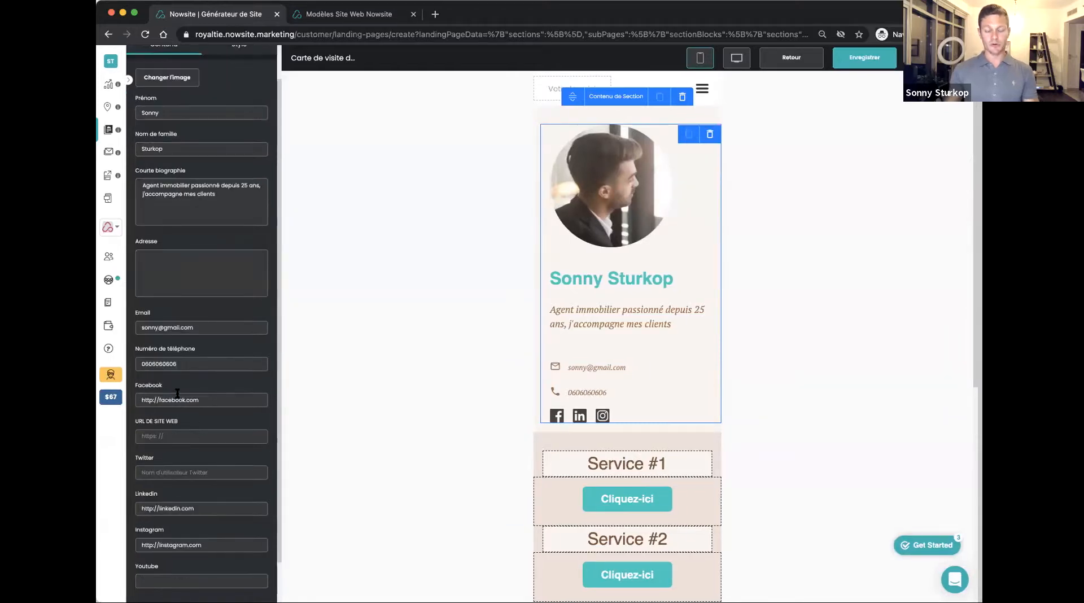
pyautogui.scroll(-2, 177, 392)
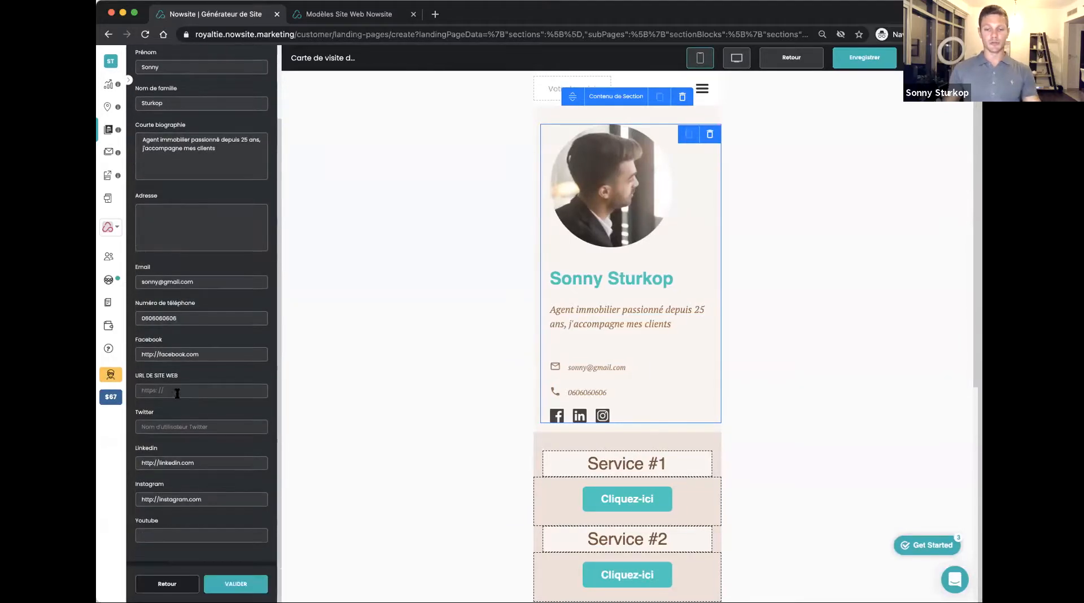
pyautogui.tripleClick(169, 499)
pyautogui.hotkey('ctrl', 'c')
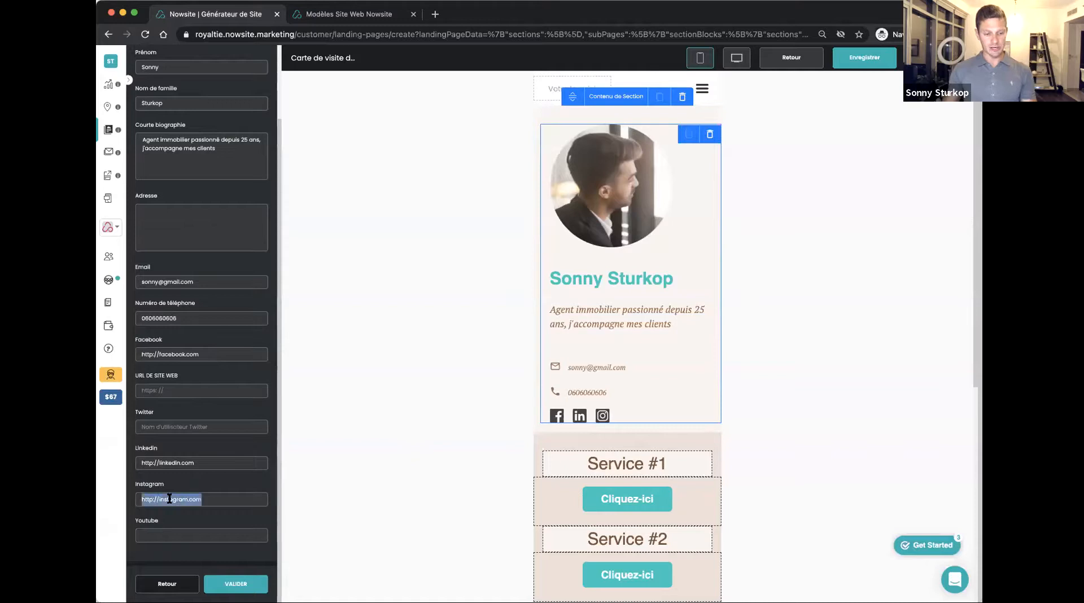
pyautogui.click(175, 535)
pyautogui.hotkey('ctrl', 'v')
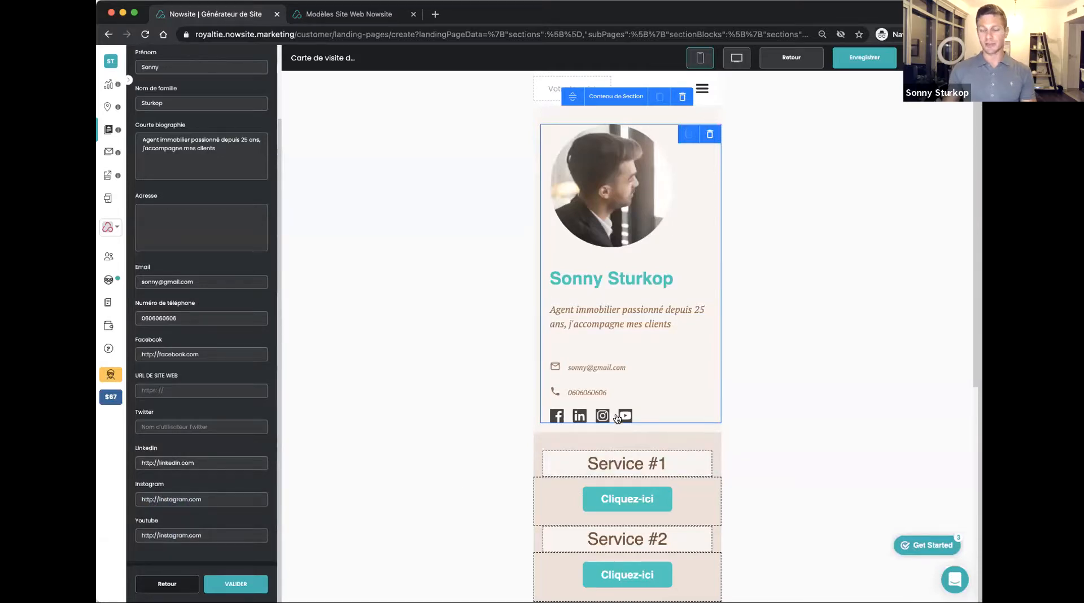
pyautogui.click(226, 587)
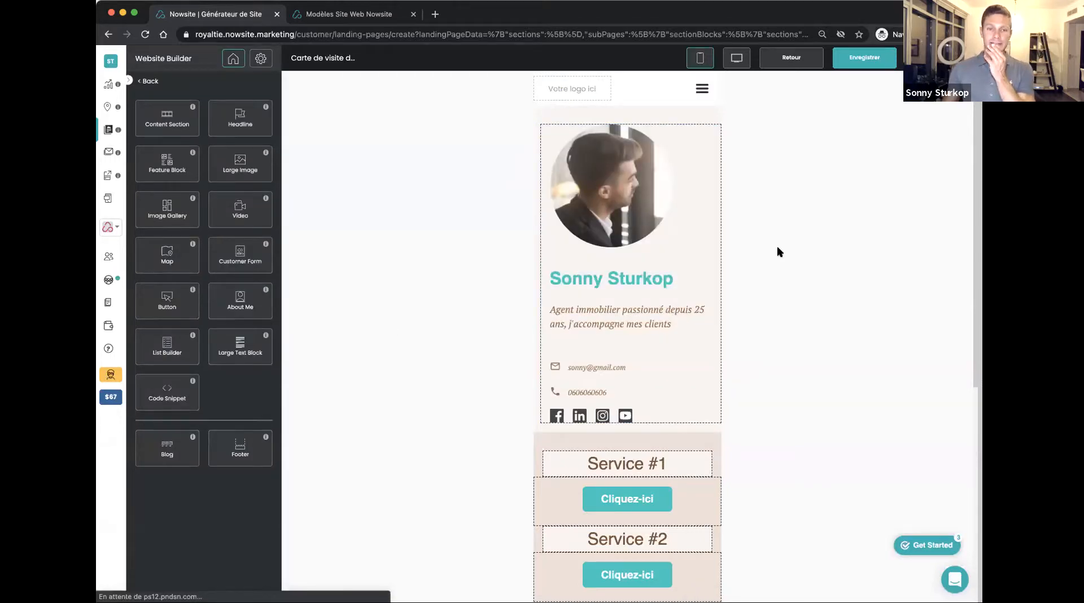
# Change the title colour of the profile block to dark blue and validate the style
pyautogui.click(625, 273)
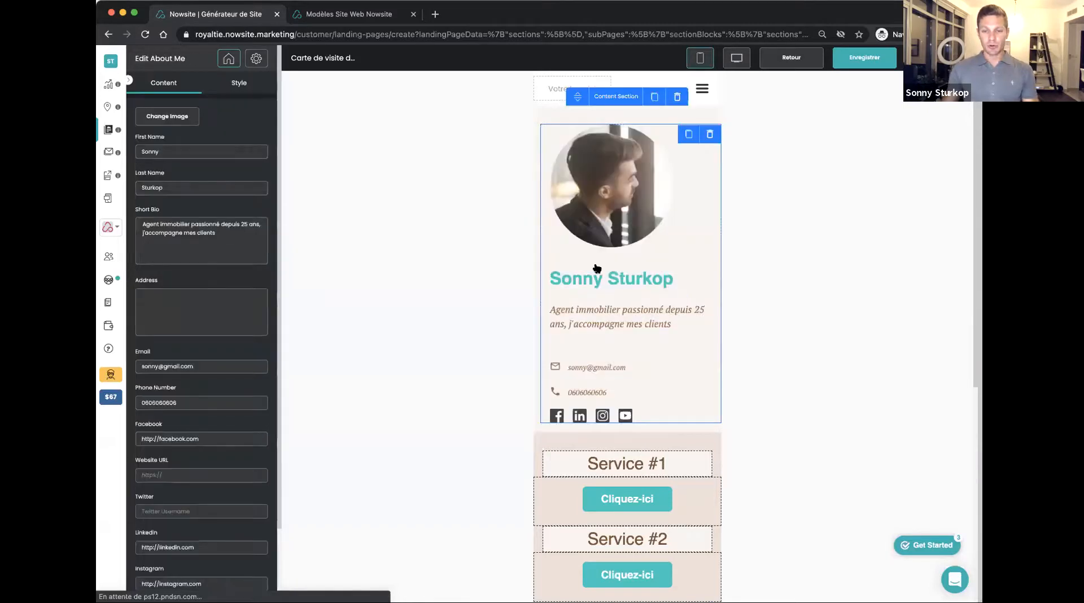
pyautogui.click(235, 85)
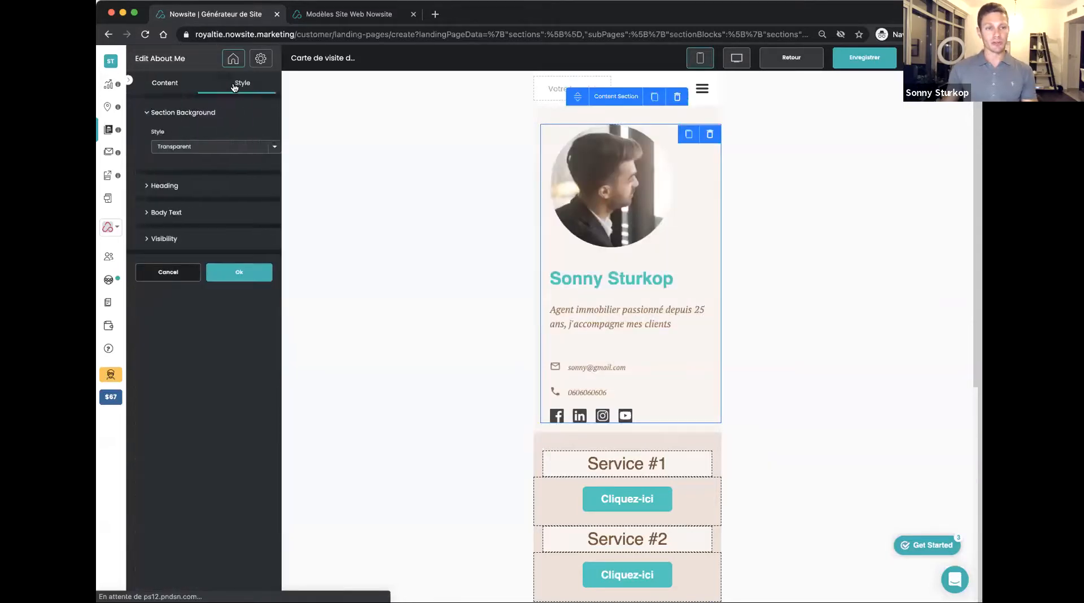
pyautogui.click(146, 186)
pyautogui.click(147, 314)
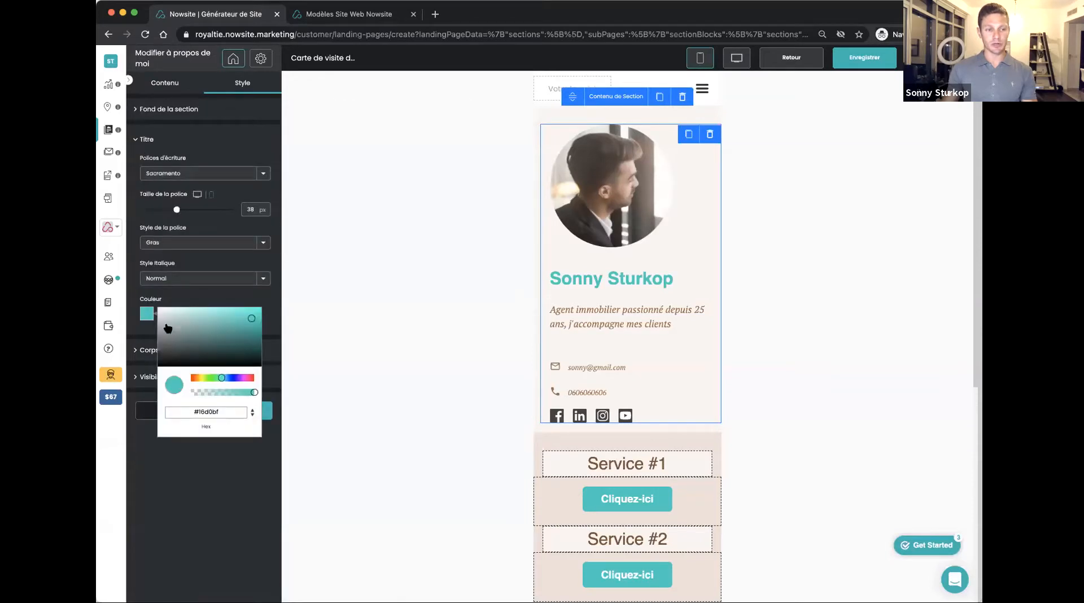
pyautogui.click(230, 377)
pyautogui.moveTo(242, 334); pyautogui.dragTo(245, 335)
pyautogui.click(245, 446)
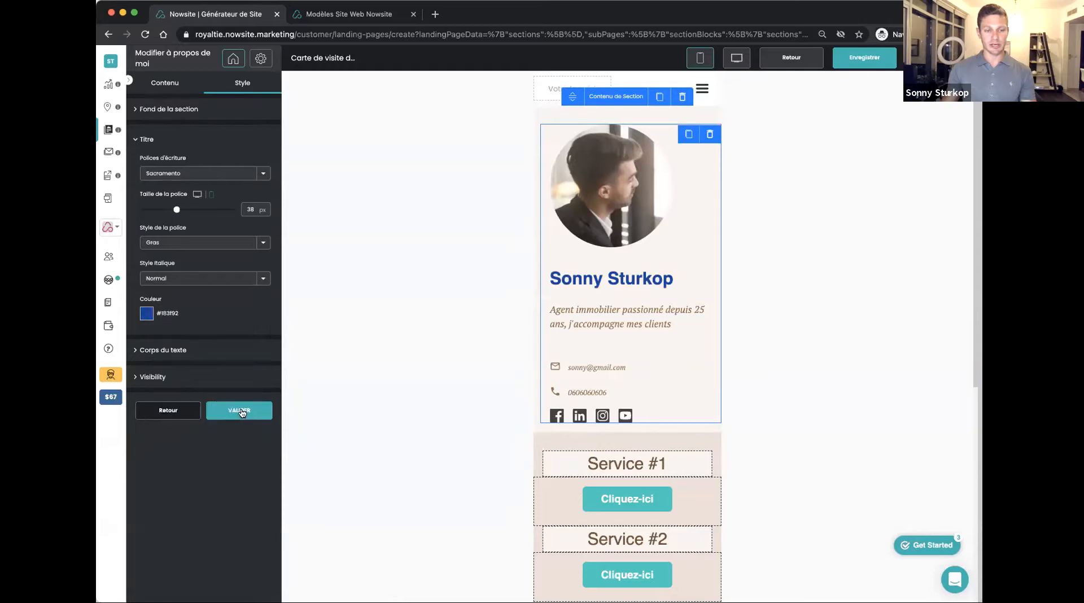
pyautogui.click(239, 411)
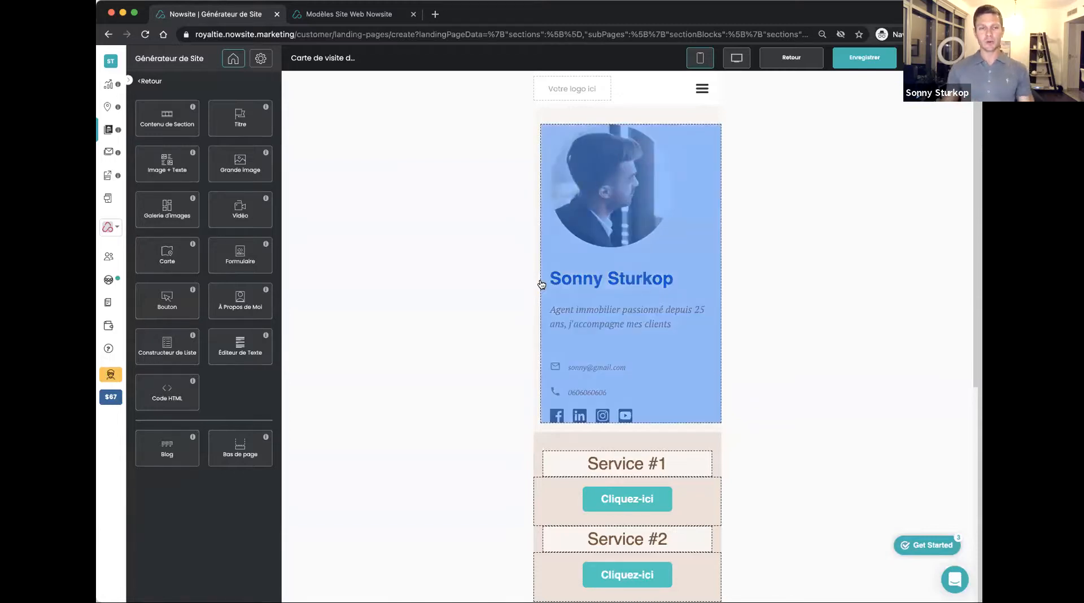
# Change the "Service #1" heading to "Locations" and validate it
pyautogui.scroll(-1, 647, 244)
pyautogui.scroll(-5, 648, 244)
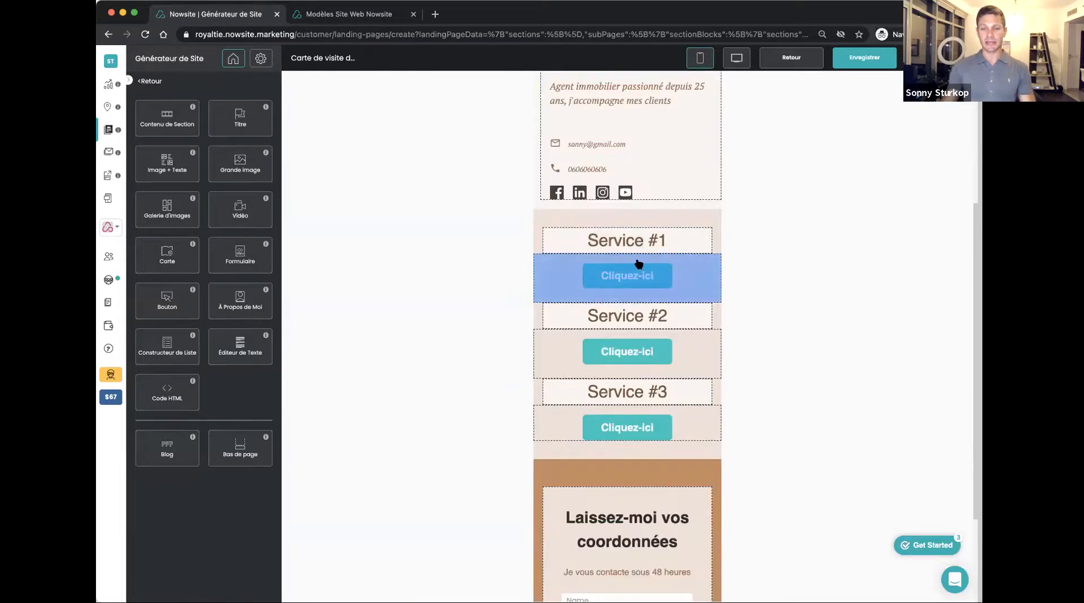
pyautogui.click(611, 242)
pyautogui.moveTo(181, 131); pyautogui.dragTo(132, 131)
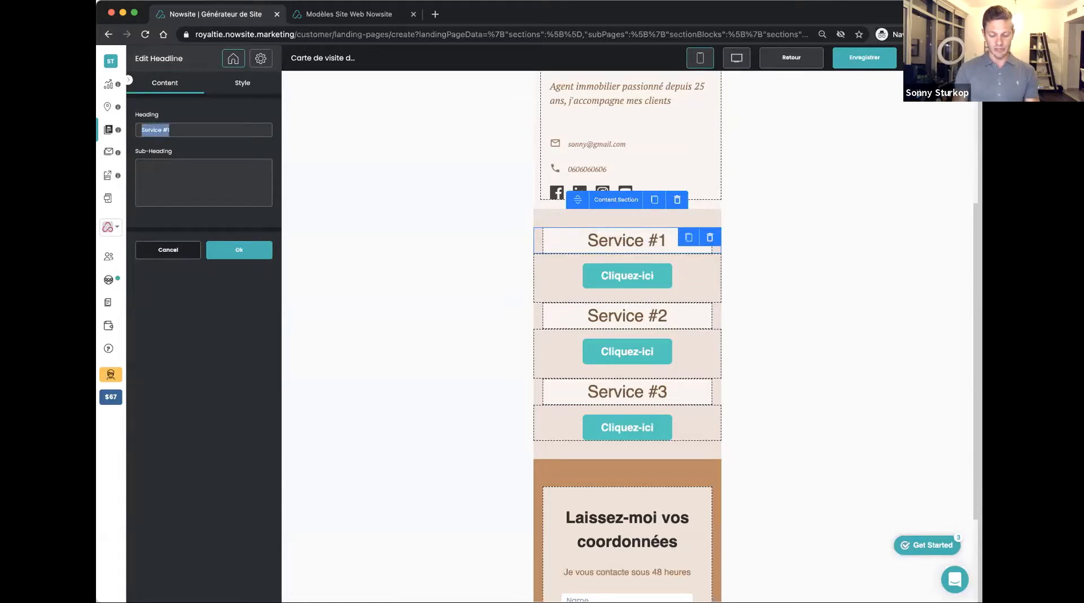
pyautogui.write('Locations')
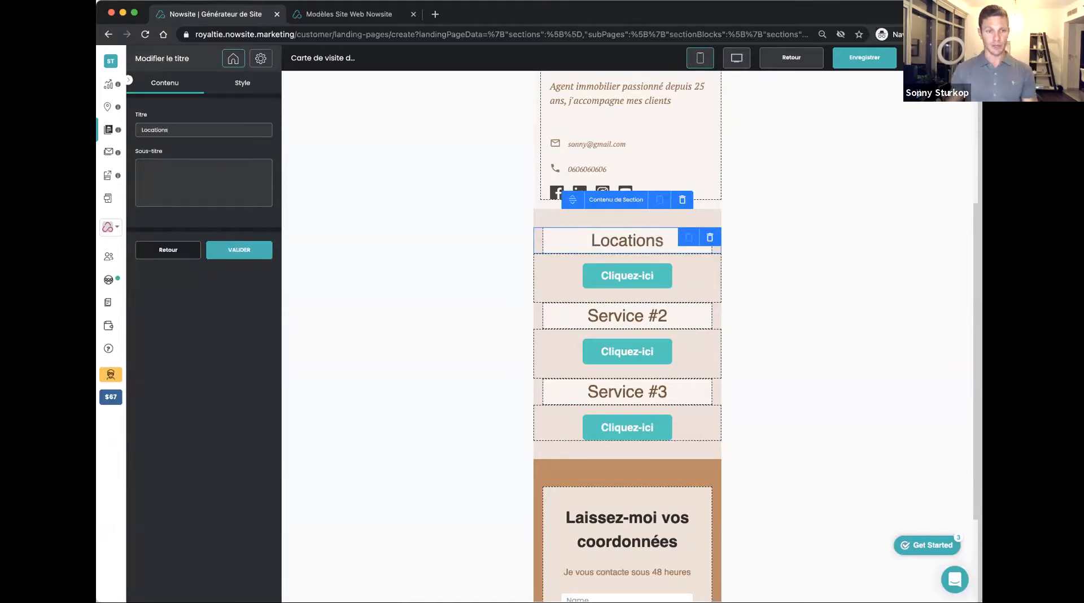
pyautogui.click(239, 249)
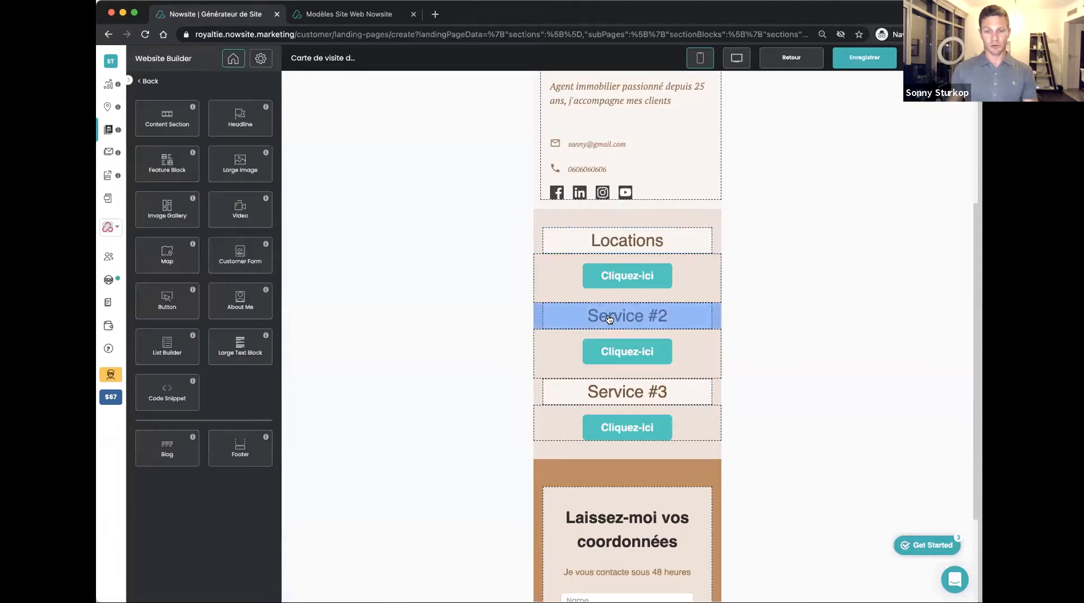
# Change the "Service #2" heading to "Vente" and validate it
pyautogui.click(609, 320)
pyautogui.moveTo(186, 129); pyautogui.dragTo(103, 128)
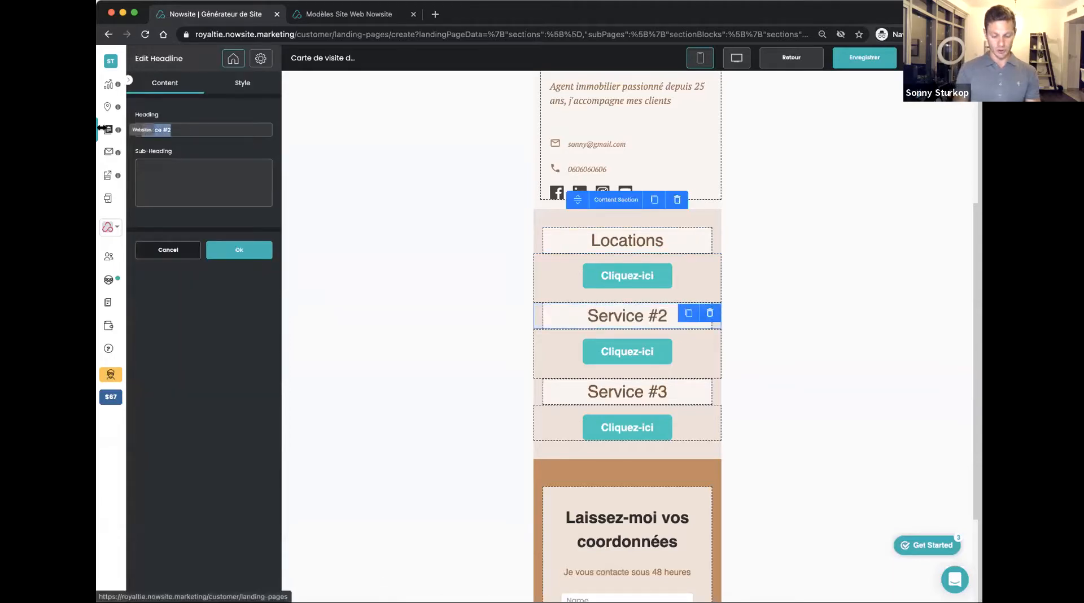
pyautogui.write('Tra')
pyautogui.press('BackSpace')
pyautogui.press('BackSpace')
pyautogui.press('BackSpace')
pyautogui.write('Vente')
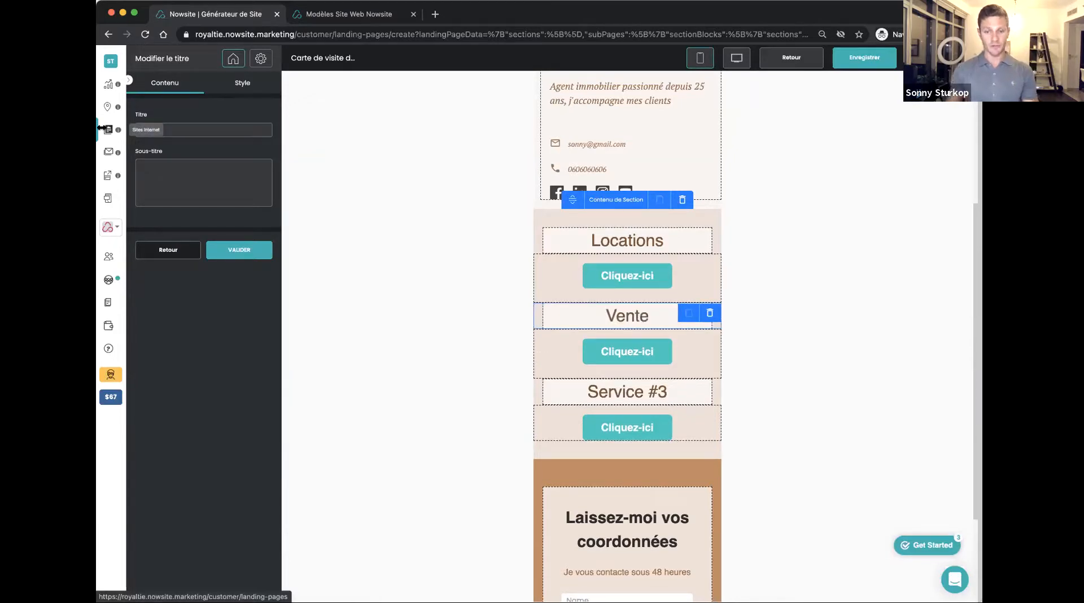
pyautogui.click(237, 250)
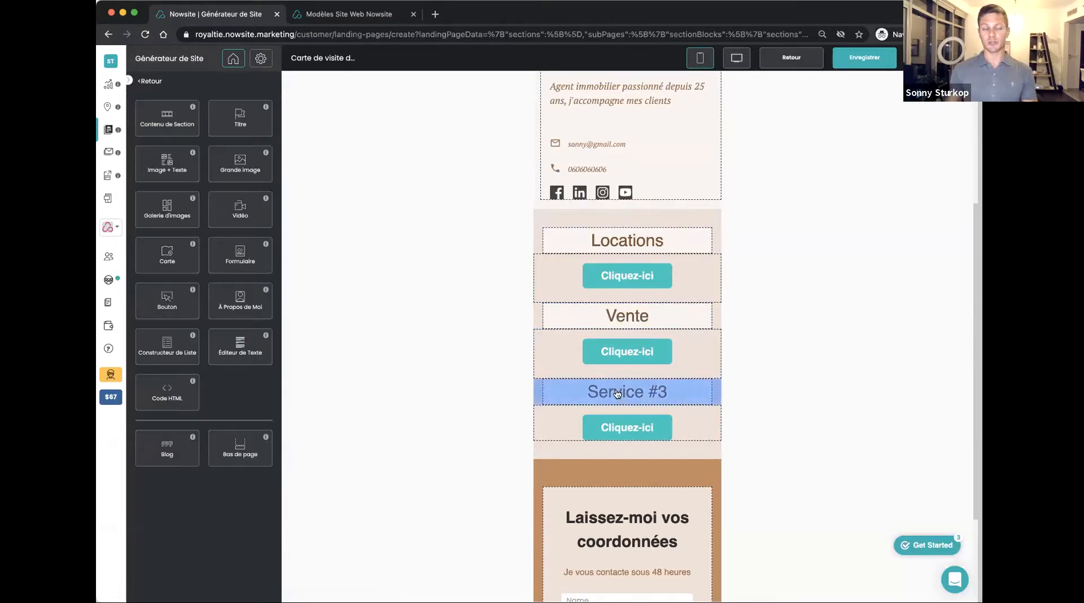
# Change the "Service #3" heading to "Syndic" and validate it
pyautogui.click(618, 394)
pyautogui.moveTo(179, 130); pyautogui.dragTo(104, 123)
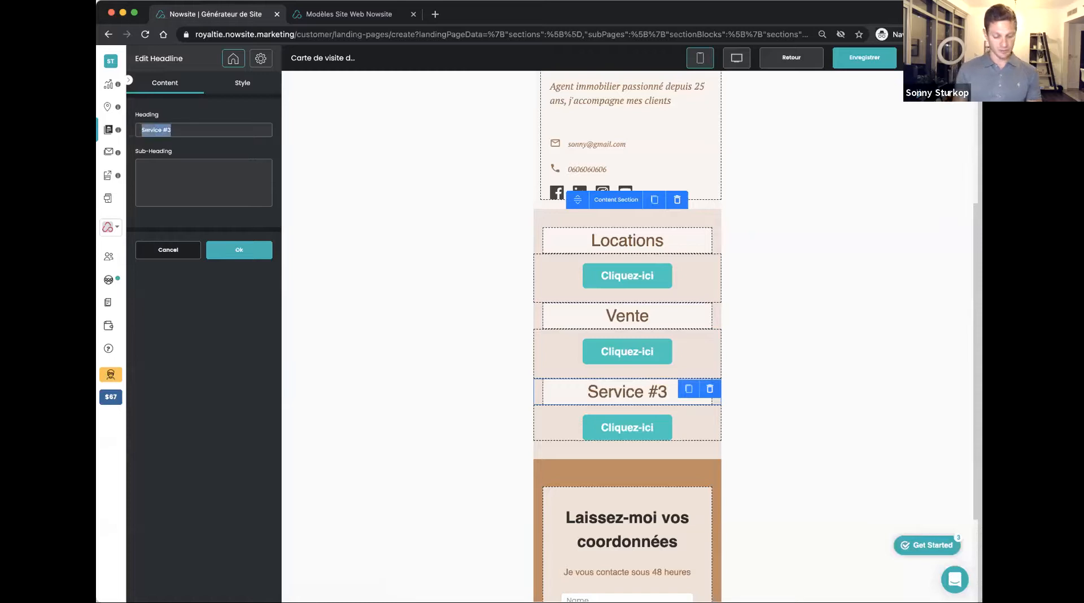
pyautogui.write('Scyndic')
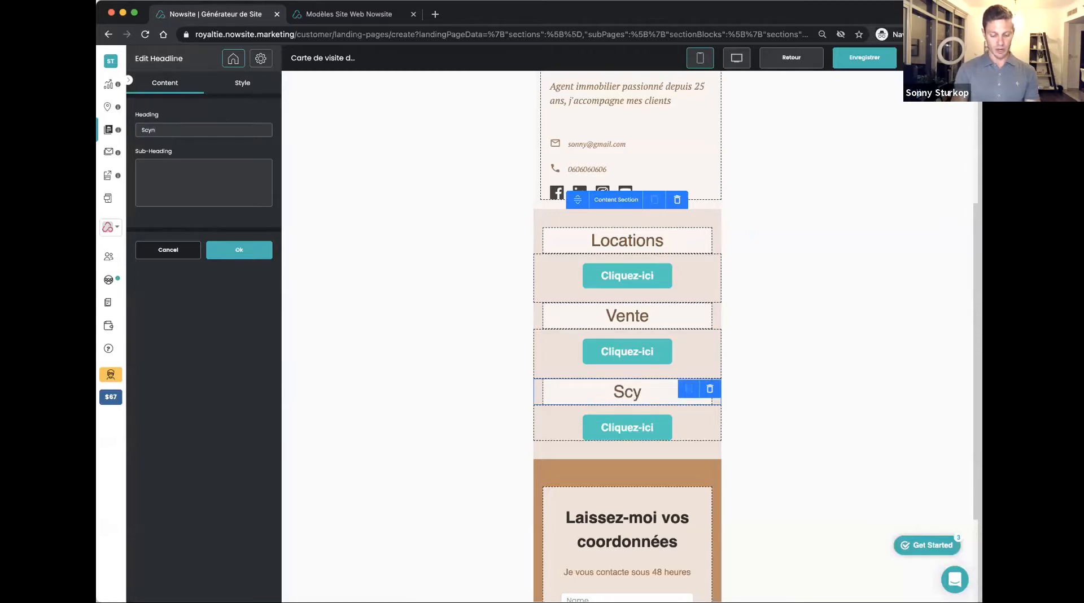
pyautogui.press('BackSpace')
pyautogui.press('BackSpace')
pyautogui.press('BackSpace')
pyautogui.press('BackSpace')
pyautogui.press('BackSpace')
pyautogui.press('BackSpace')
pyautogui.write('yndic')
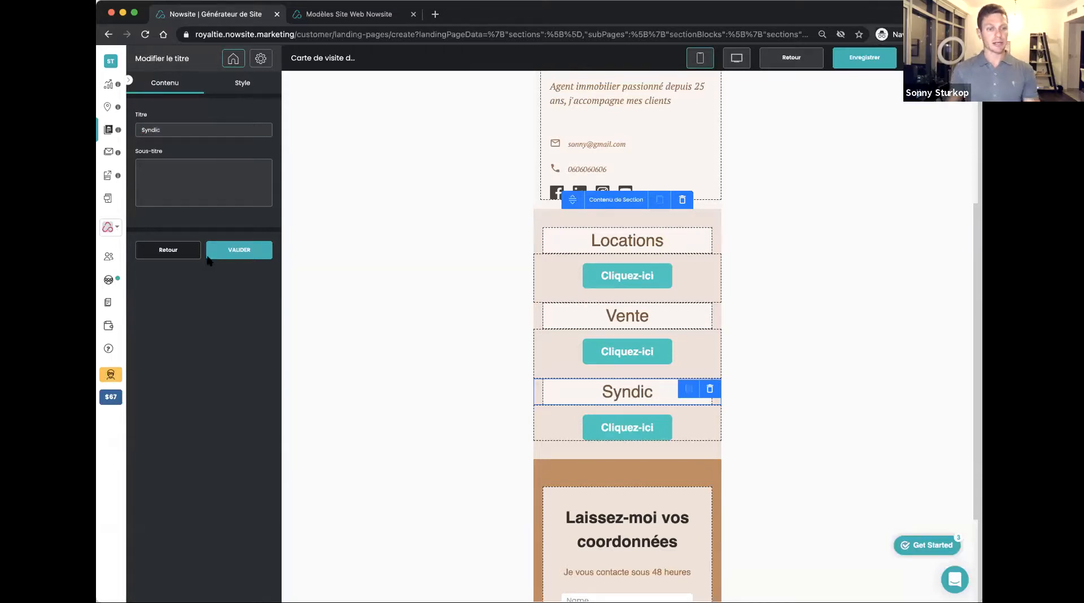
pyautogui.click(225, 249)
# Leave the business card editor and return to the list of websites
pyautogui.scroll(-3, 631, 452)
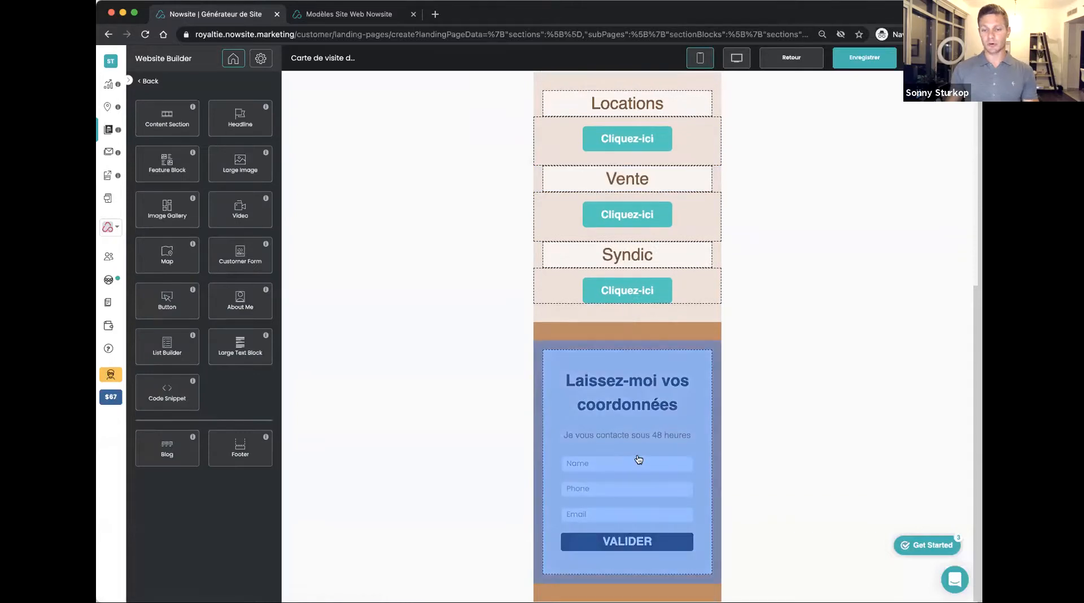
pyautogui.scroll(7, 746, 375)
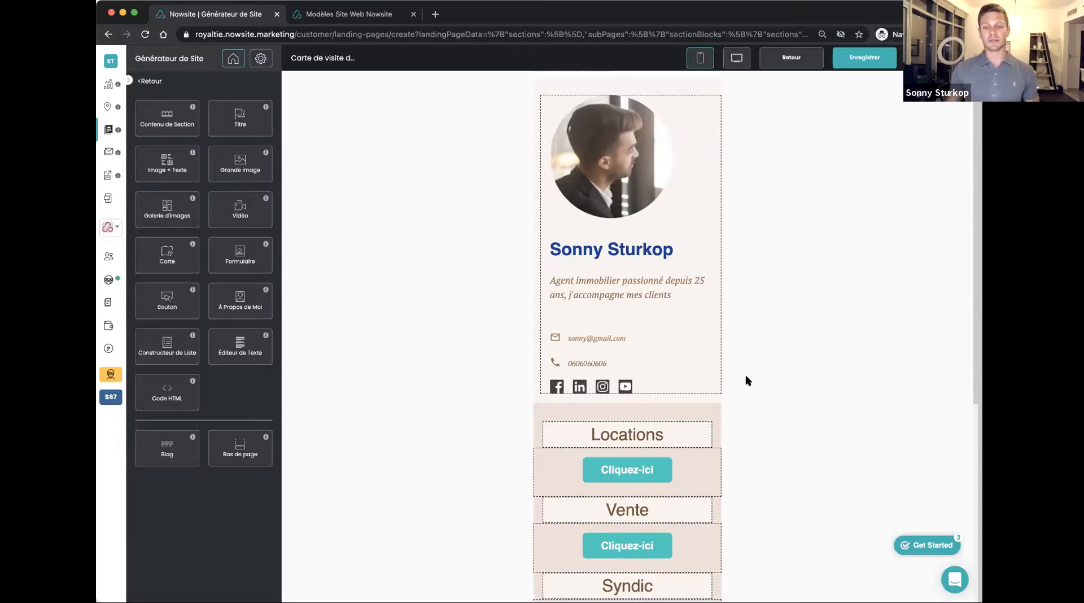
pyautogui.scroll(-2, 703, 330)
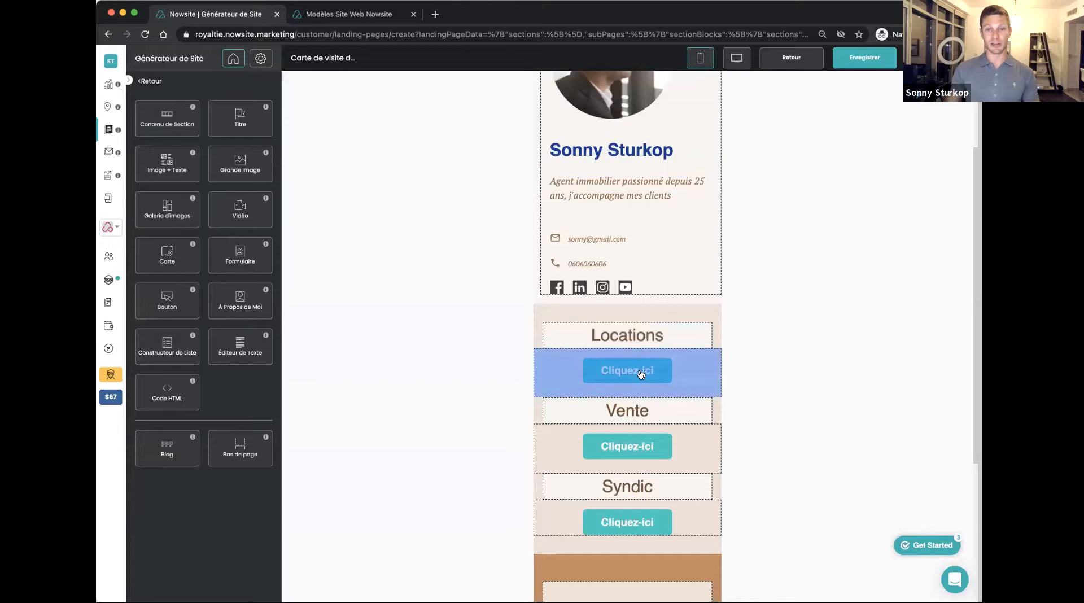
pyautogui.scroll(-5, 641, 374)
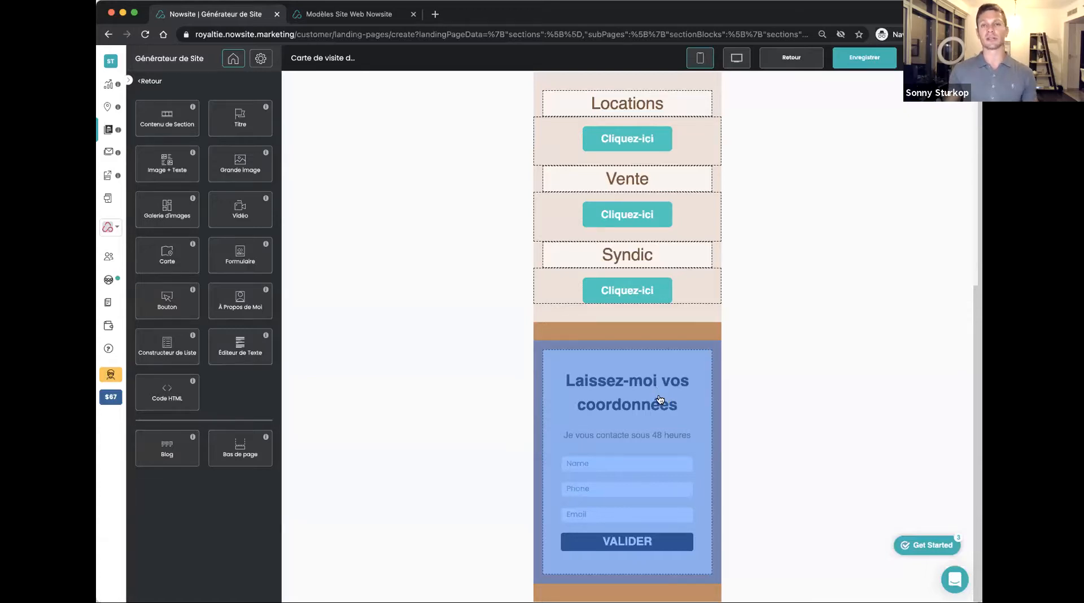
pyautogui.scroll(6, 646, 381)
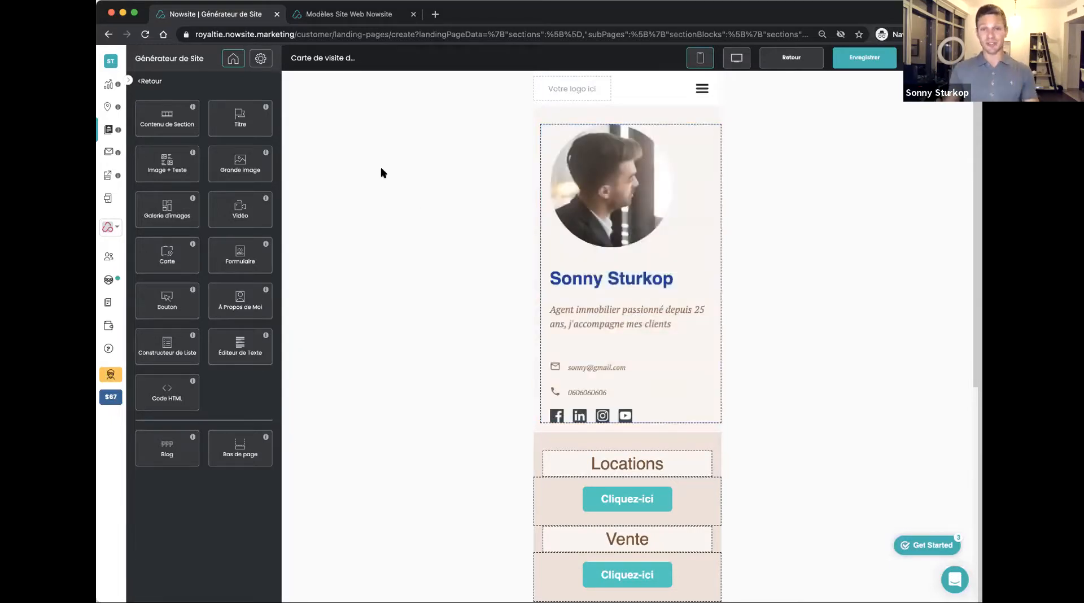
pyautogui.click(107, 133)
pyautogui.click(555, 366)
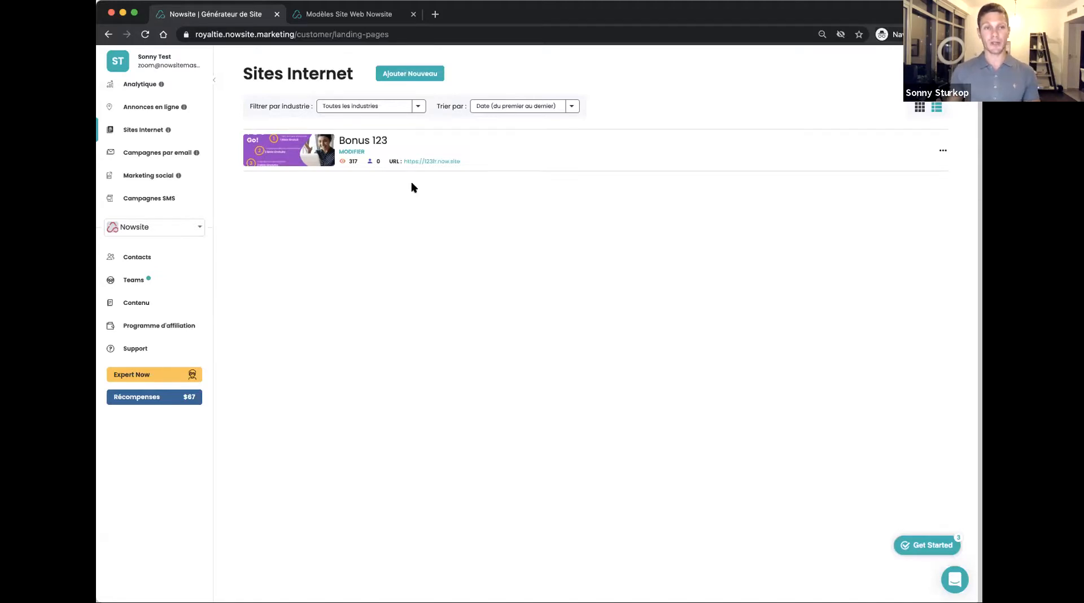
# Switch to the Nowsite template showcase site, go to its home page and look through the template categories
pyautogui.hotkey('ctrl', 'Tab')
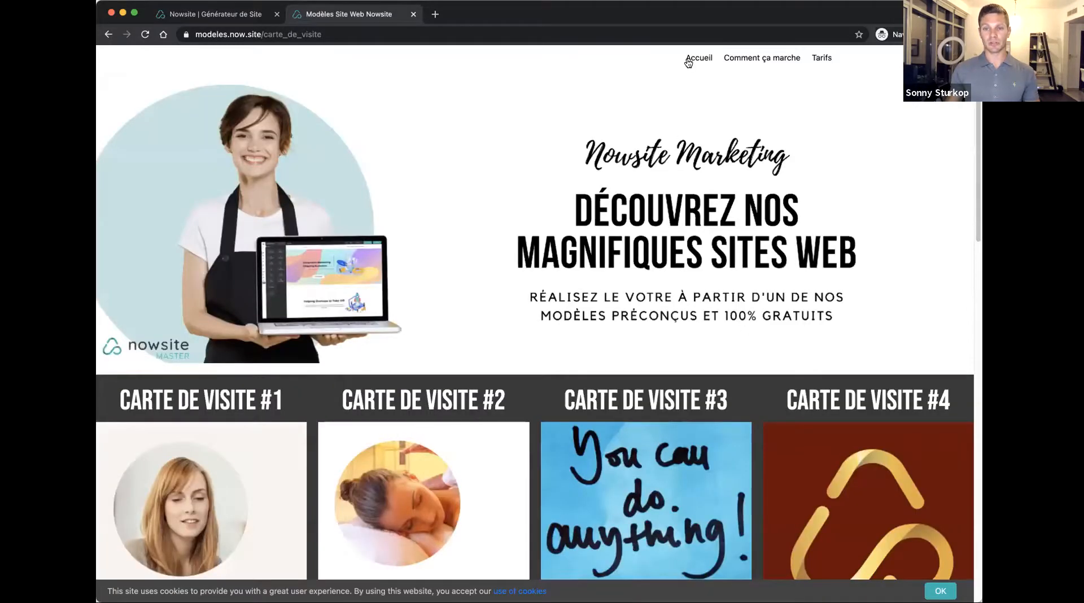
pyautogui.click(689, 60)
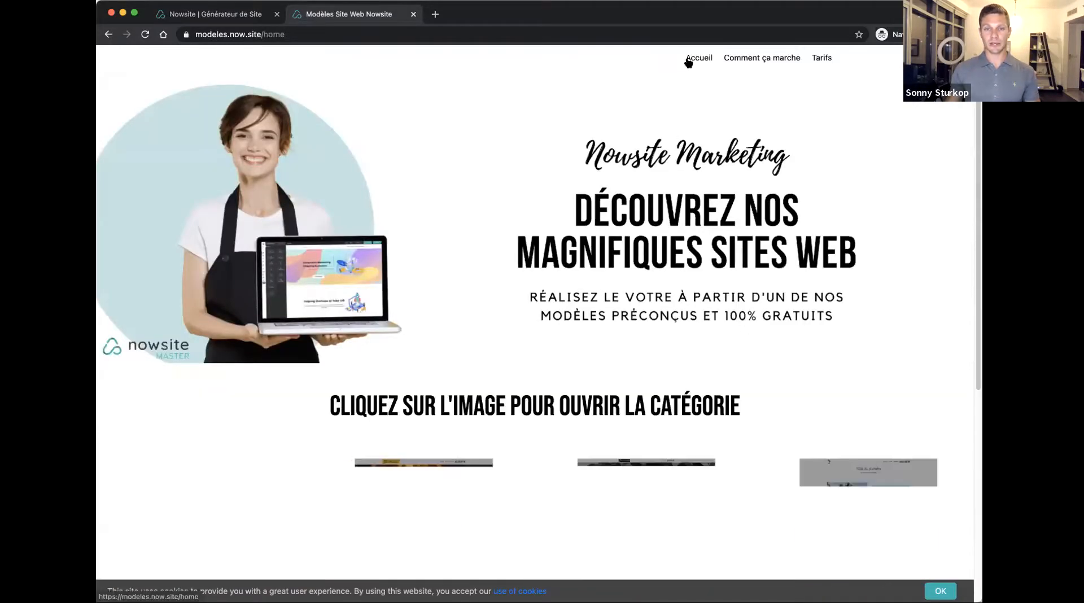
pyautogui.scroll(-10, 543, 268)
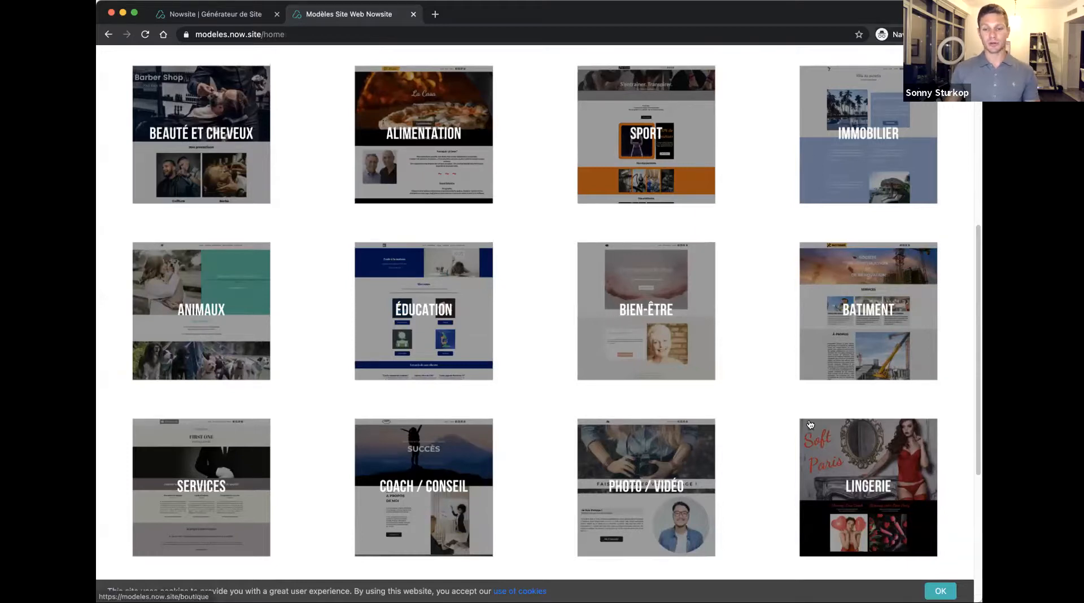
pyautogui.scroll(-5, 703, 306)
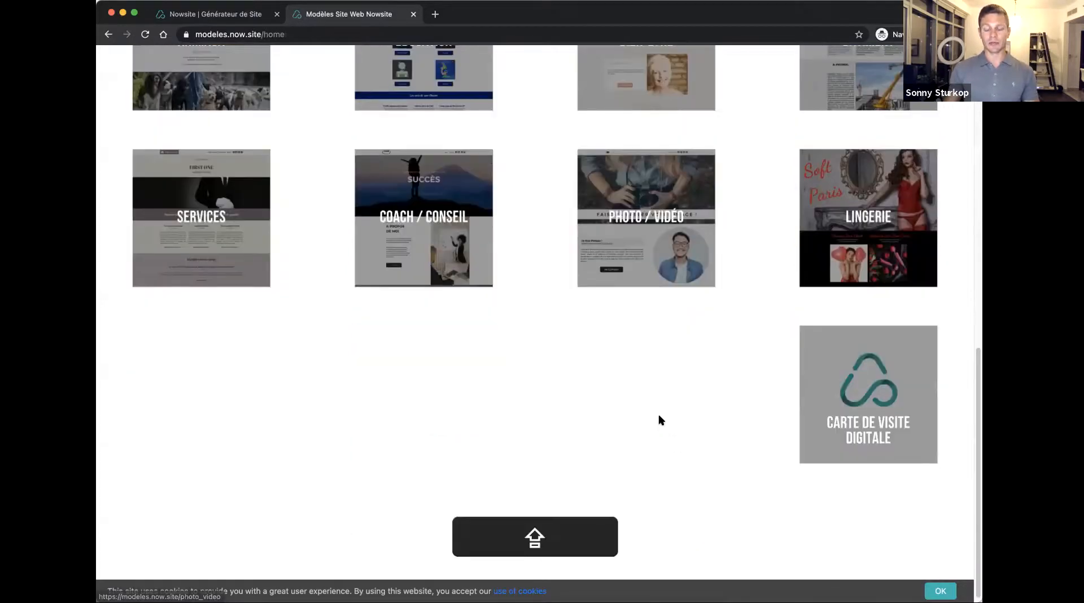
pyautogui.scroll(7, 658, 418)
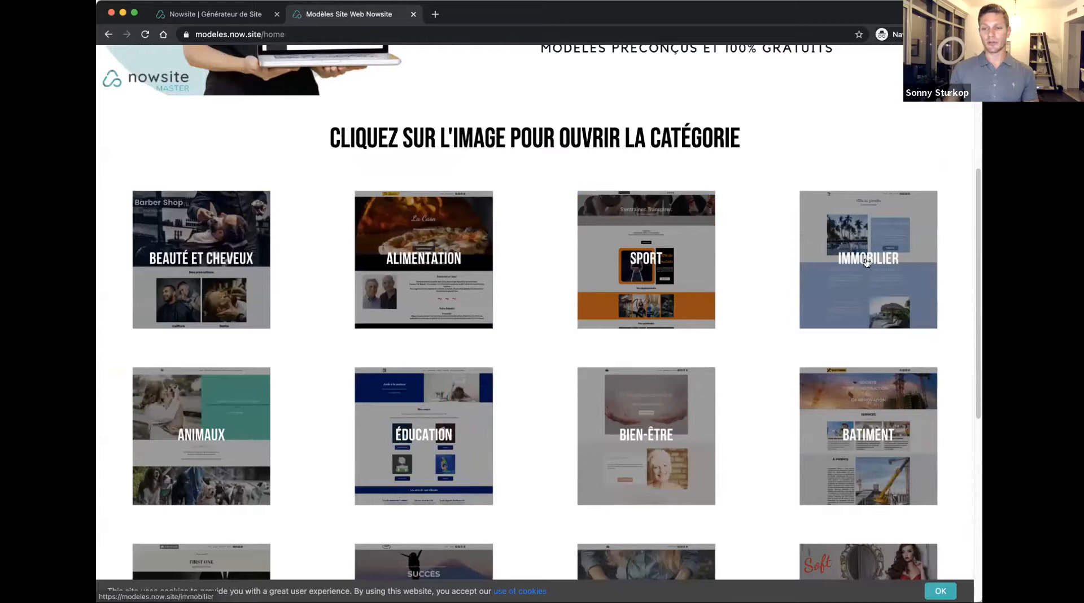
# Open the "Agent immobilier" example site from the Immobilier category
pyautogui.click(865, 261)
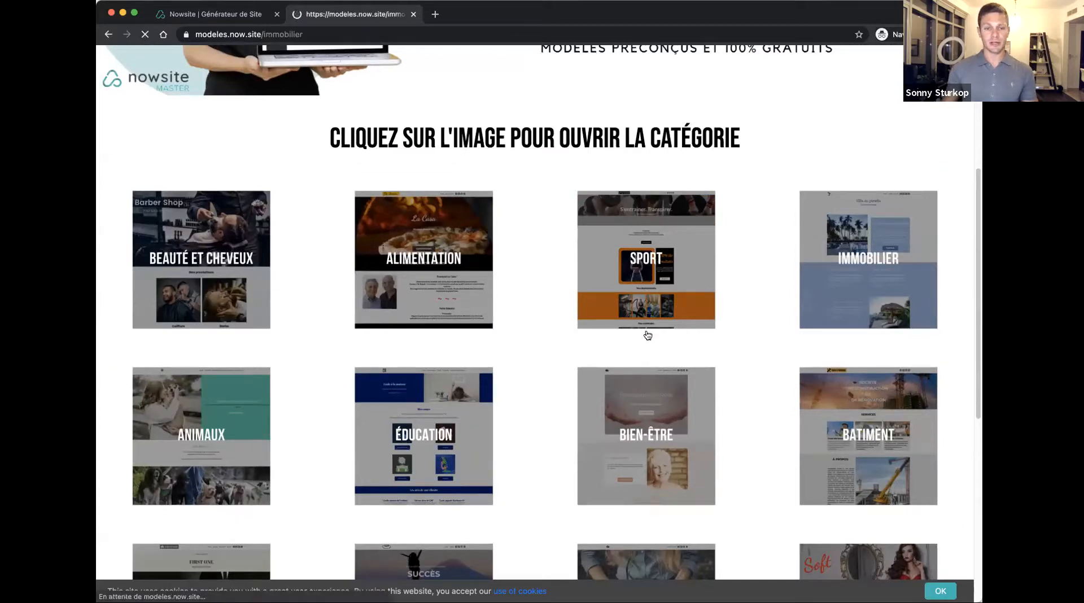
pyautogui.scroll(-1, 542, 393)
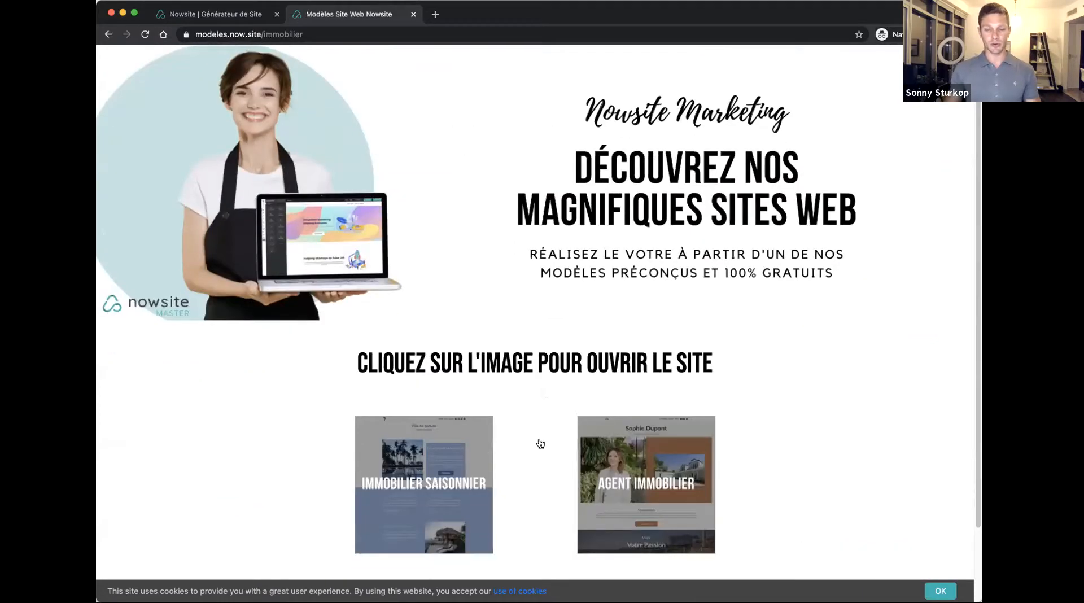
pyautogui.click(634, 478)
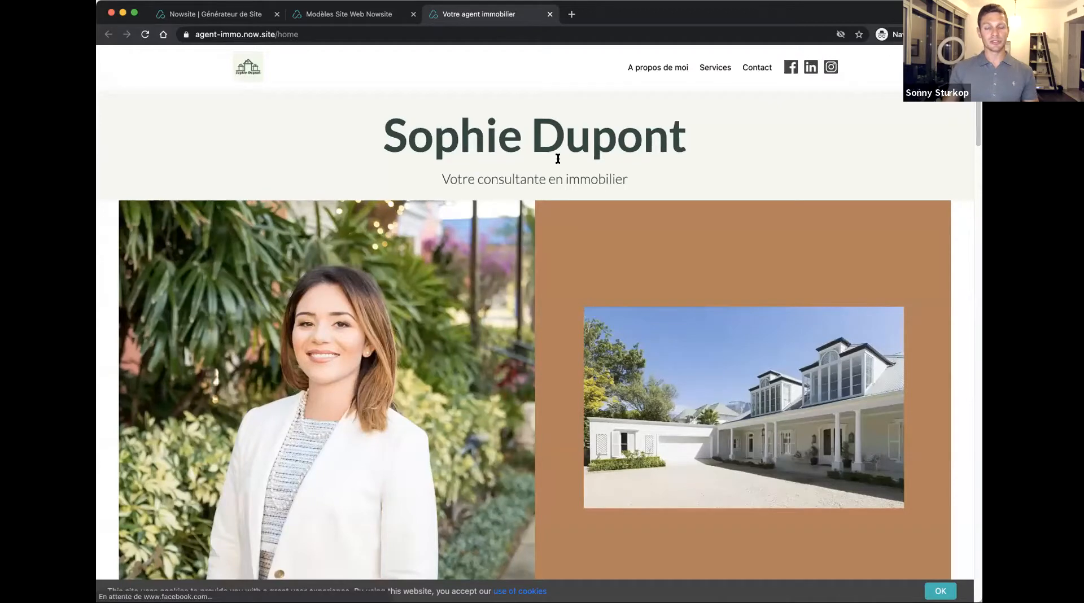
# Examine the agent example page's header, about, banner and services sections, accepting the cookie notice
pyautogui.doubleClick(490, 144)
pyautogui.click(490, 144)
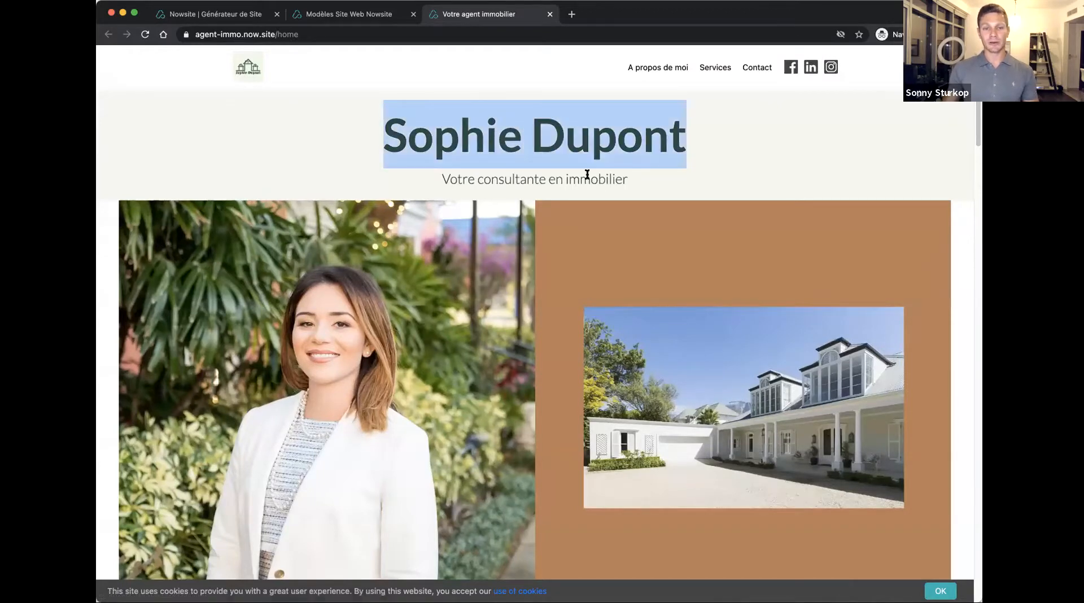
pyautogui.moveTo(456, 179); pyautogui.dragTo(645, 171)
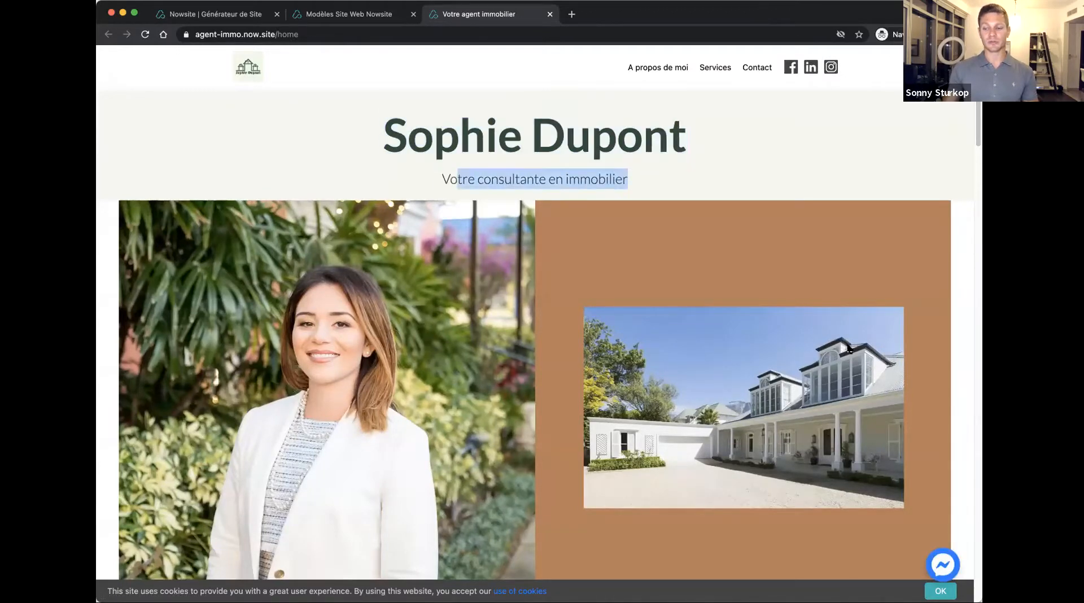
pyautogui.click(935, 591)
pyautogui.scroll(-5, 672, 314)
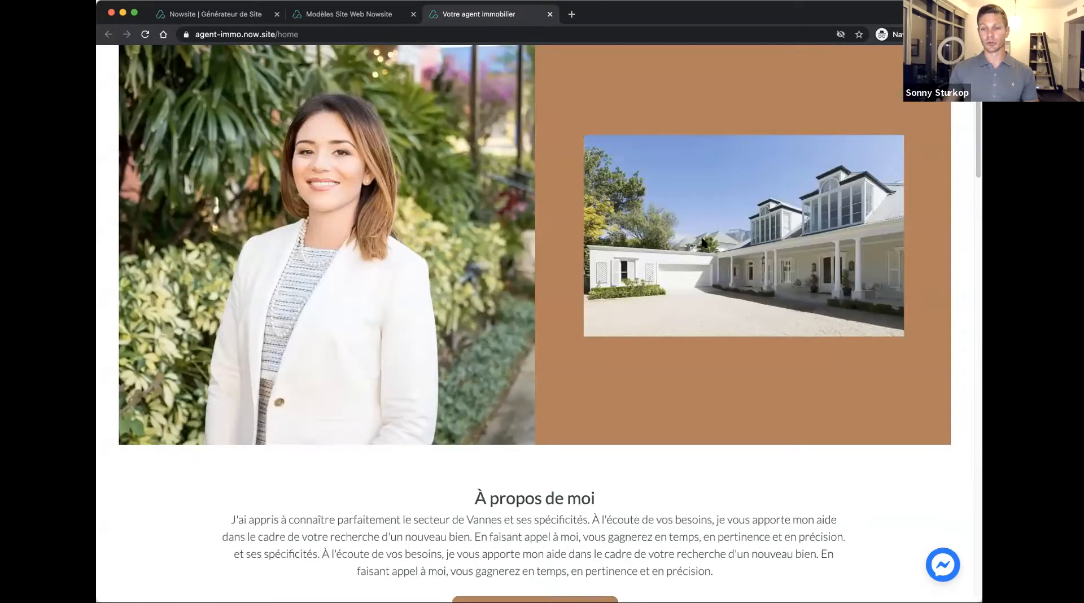
pyautogui.scroll(-5, 543, 325)
pyautogui.moveTo(497, 286); pyautogui.dragTo(615, 321)
pyautogui.scroll(-7, 574, 342)
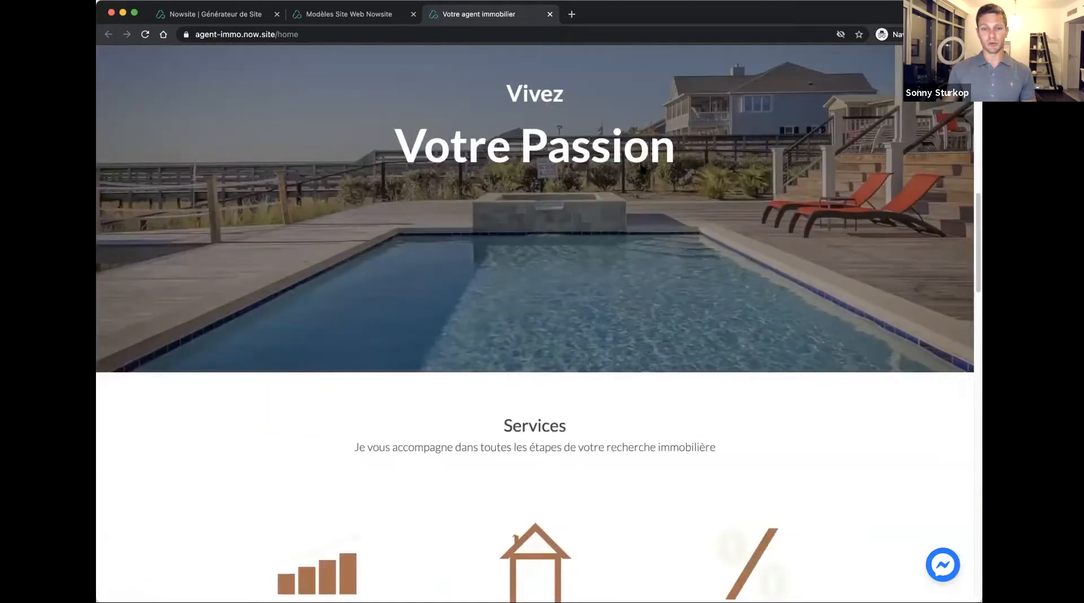
pyautogui.moveTo(519, 138); pyautogui.dragTo(598, 148)
pyautogui.scroll(-3, 675, 242)
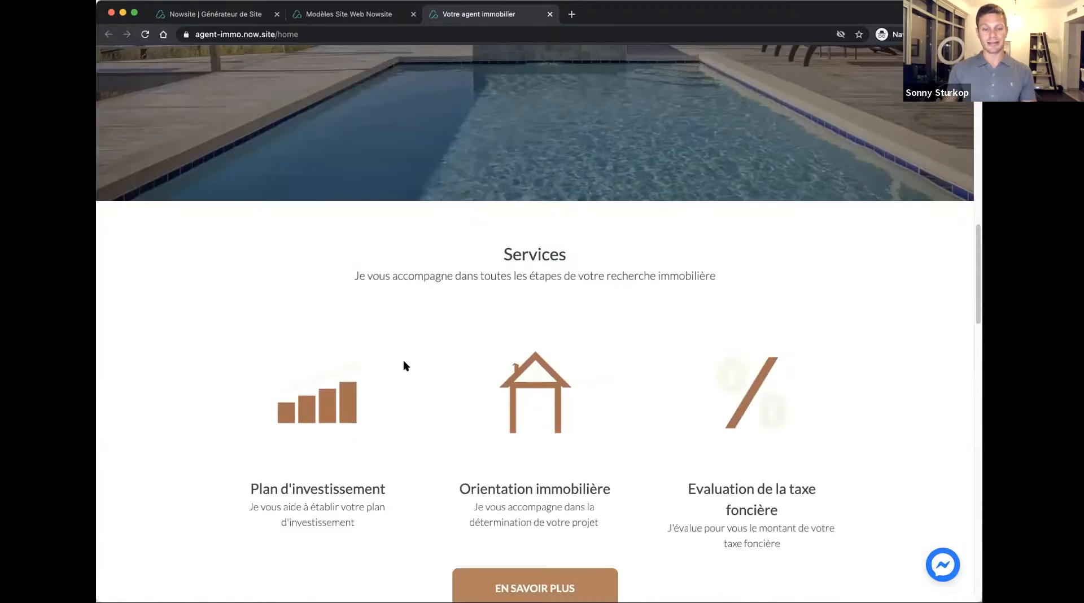
pyautogui.scroll(-1, 704, 371)
pyautogui.scroll(17, 629, 377)
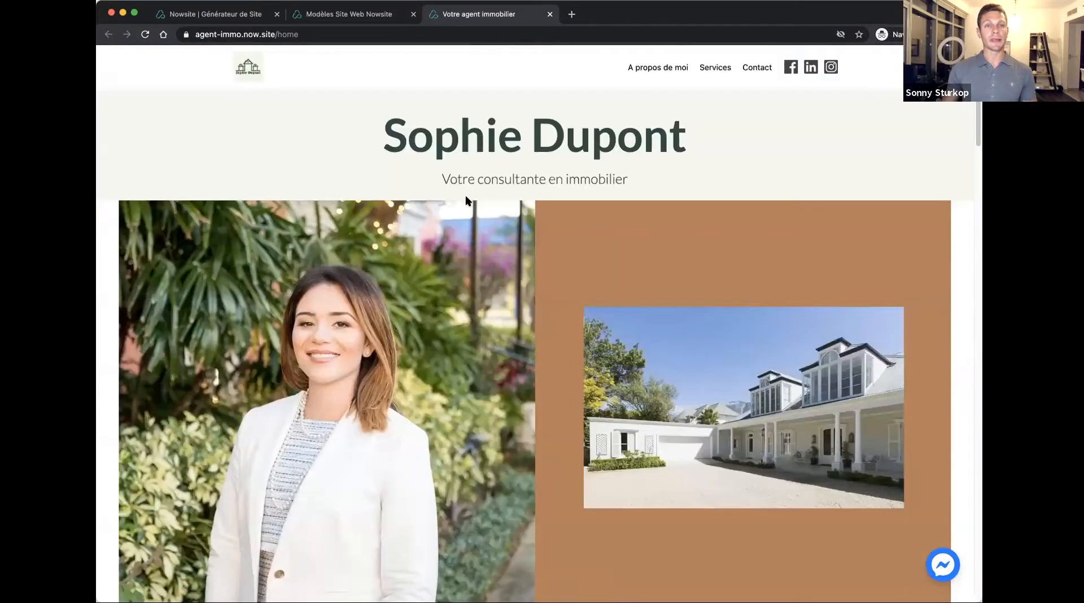
# Back in the Nowsite account, open the "Agent Immobilier" website template from the "Modeles FR" team's shared content
pyautogui.click(225, 18)
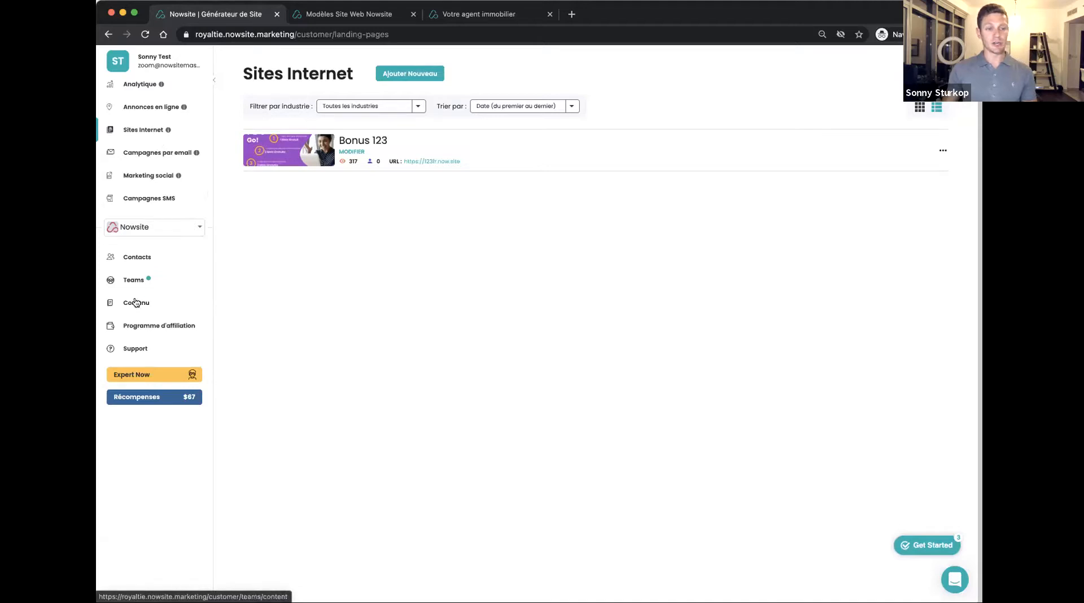
pyautogui.click(137, 304)
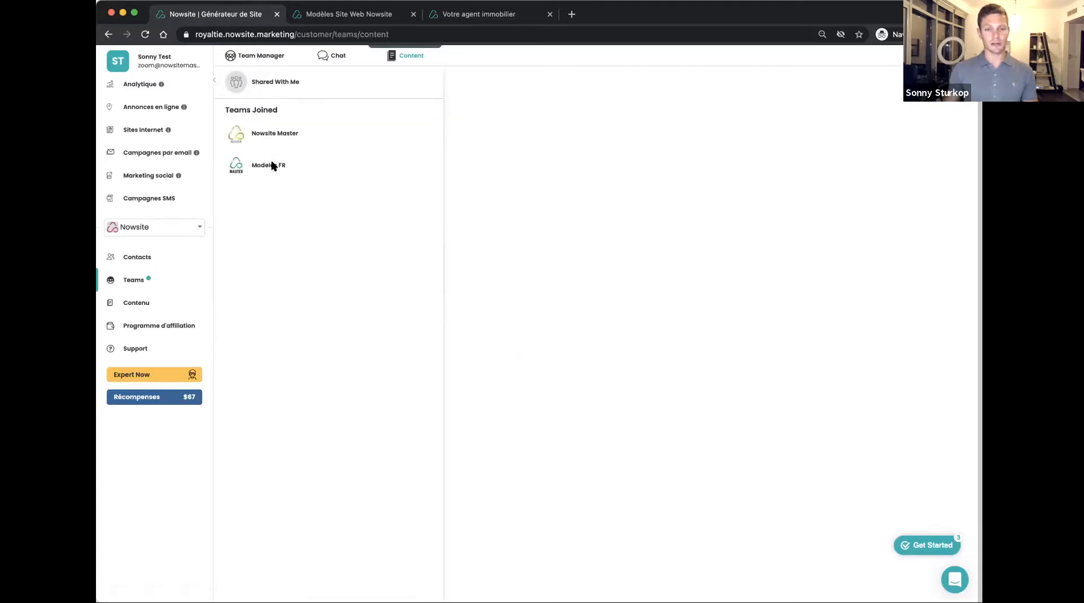
pyautogui.click(273, 166)
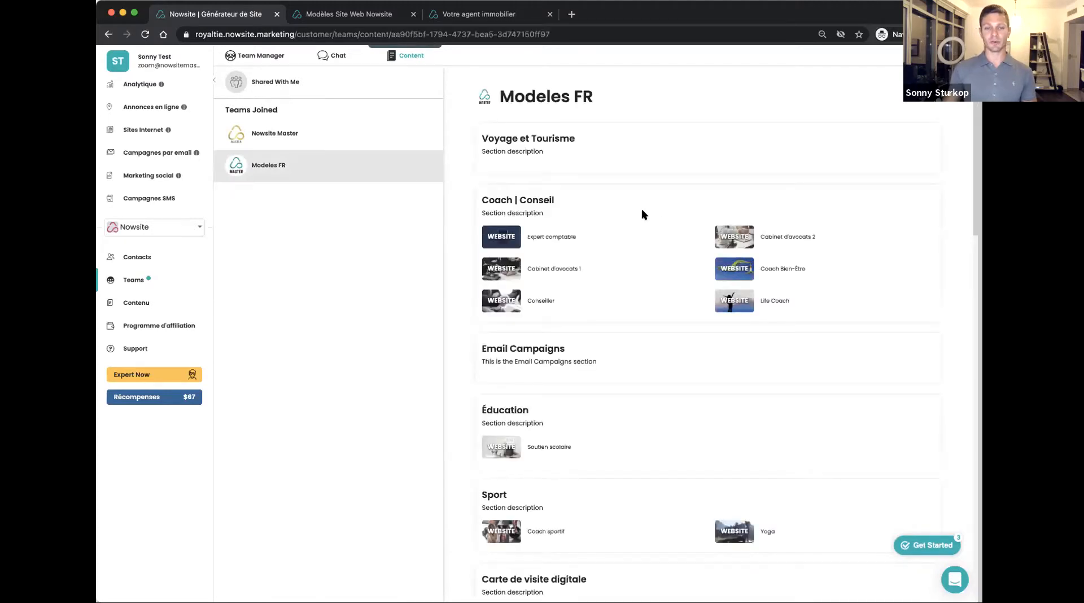
pyautogui.scroll(-5, 588, 281)
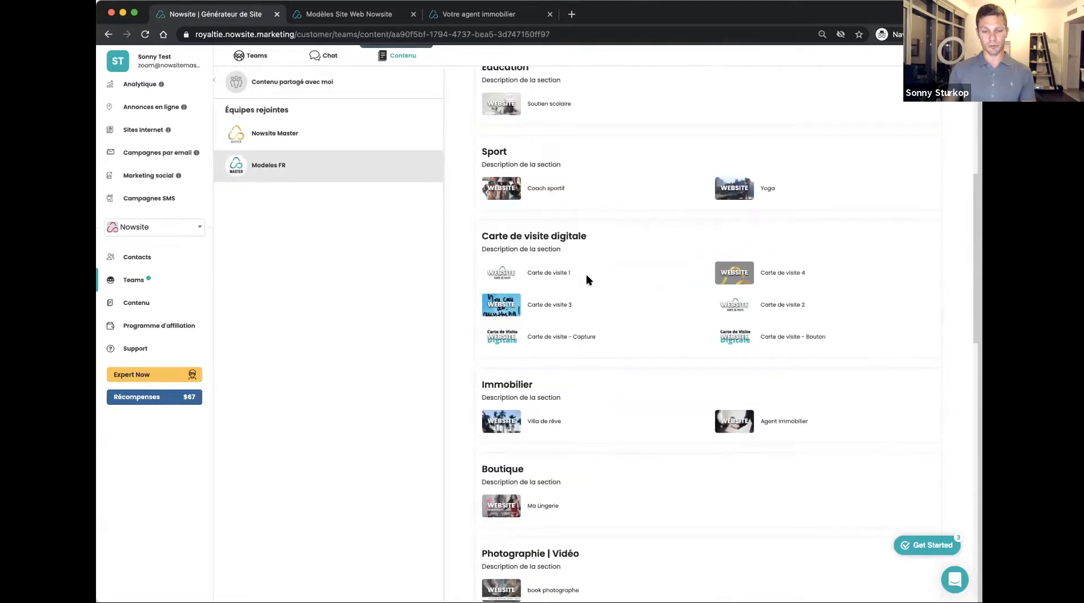
pyautogui.click(734, 422)
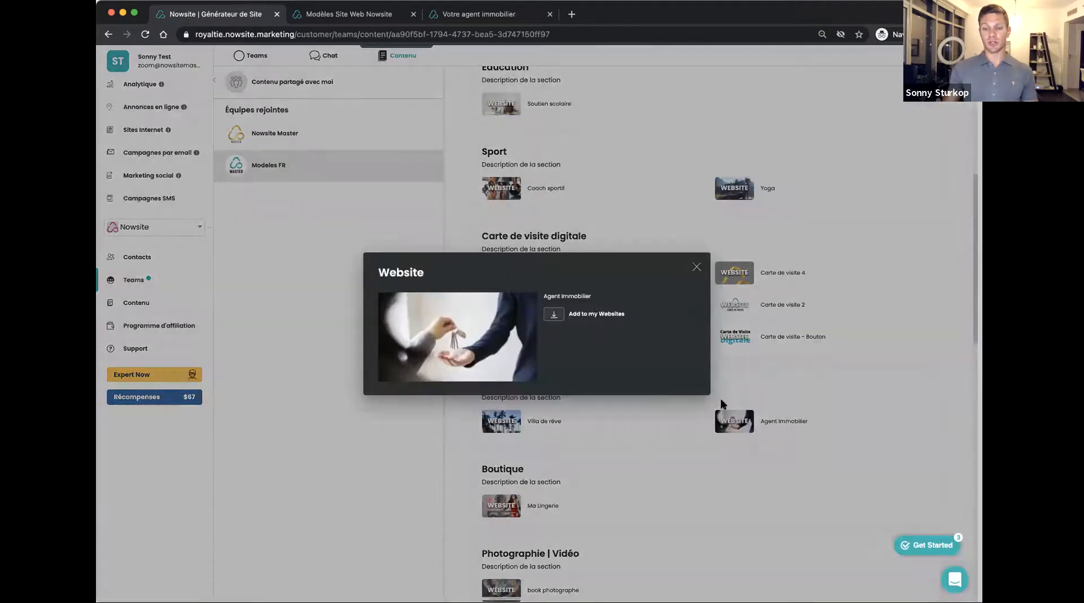
# Add the "Agent Immobilier" template to the account's websites, using the agent's first name plus "Agent immo" as business name and website name
pyautogui.click(559, 314)
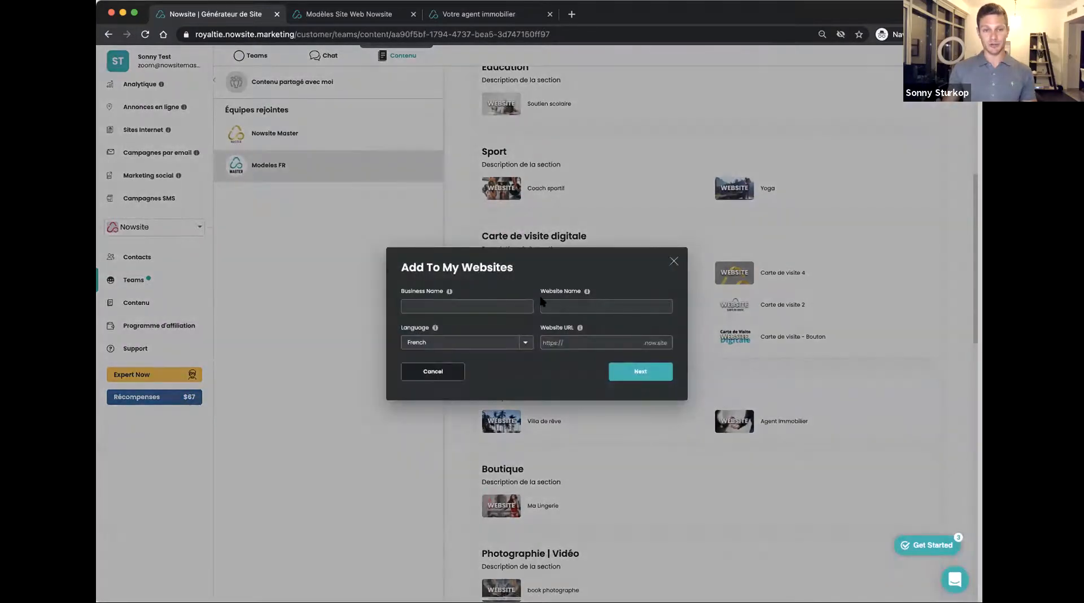
pyautogui.click(429, 304)
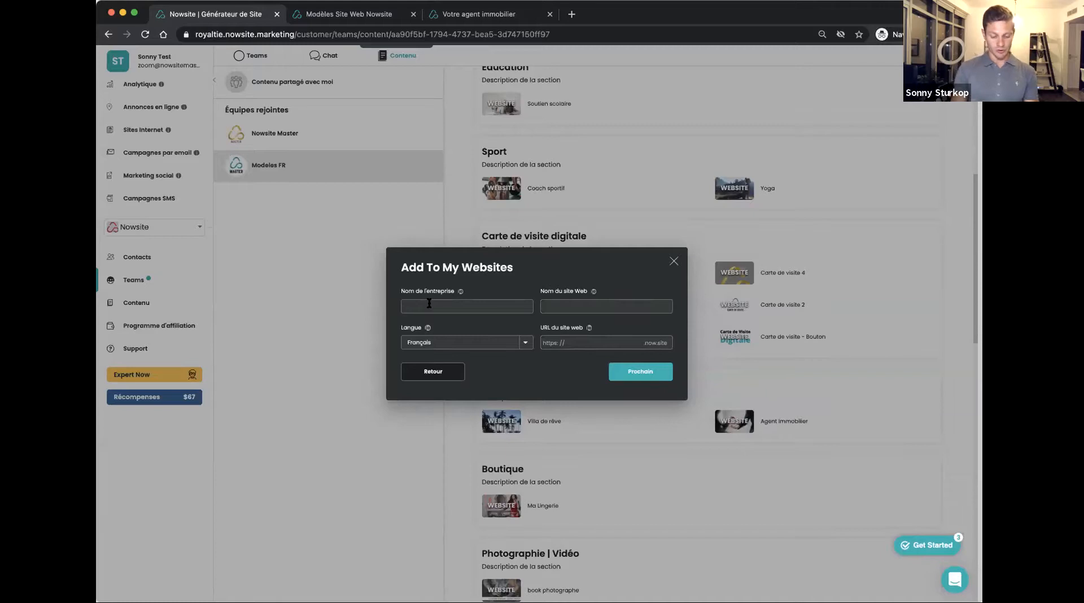
pyautogui.write('Sonny Agent immo')
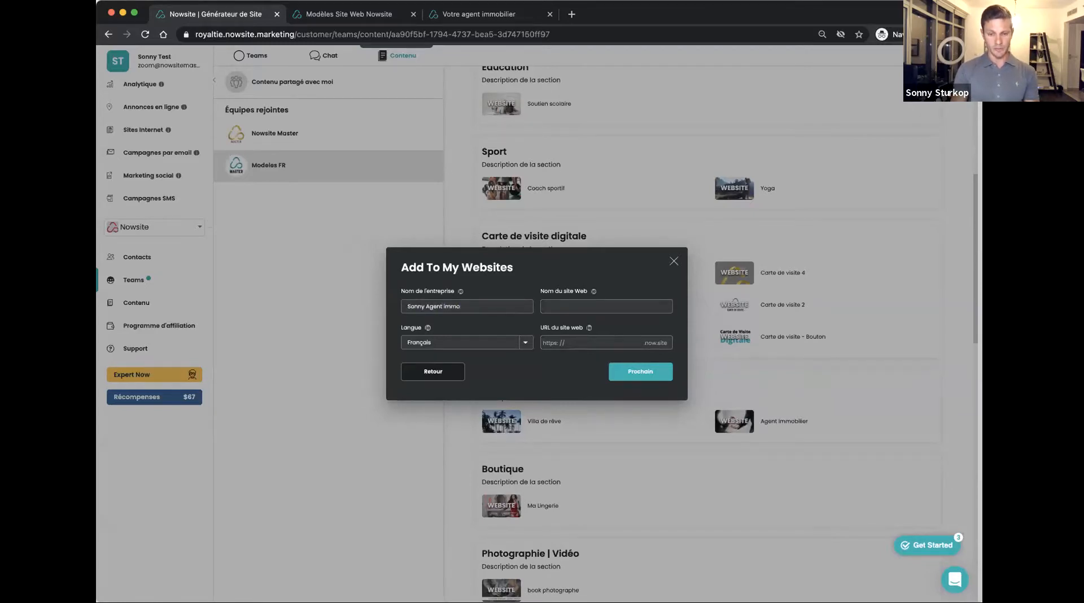
pyautogui.press('super+a')
pyautogui.press('super+c')
pyautogui.click(563, 306)
pyautogui.press('super+v')
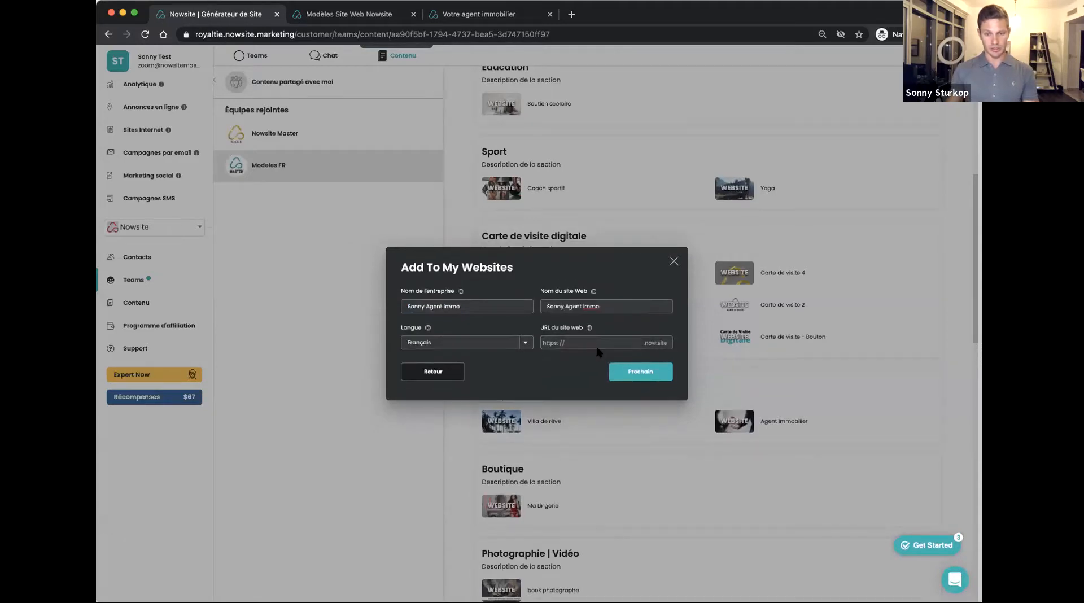
# Set the website URL to the same name with hyphens instead of spaces and create the site
pyautogui.click(593, 343)
pyautogui.press('super+v')
pyautogui.click(593, 342)
pyautogui.press('BackSpace')
pyautogui.write('-')
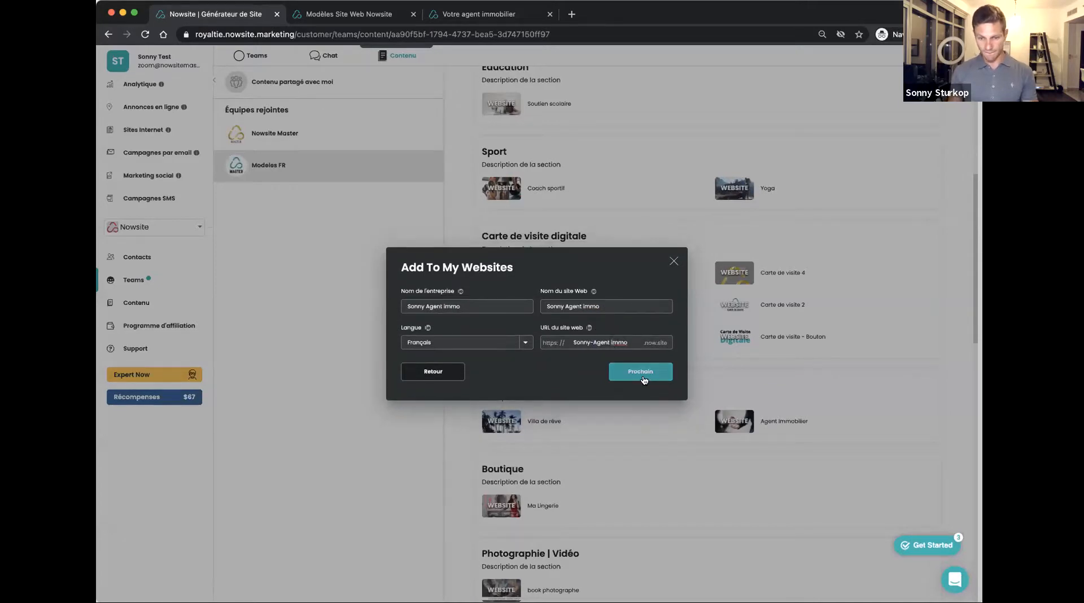
pyautogui.press('BackSpace')
pyautogui.press('BackSpace')
pyautogui.write('-i')
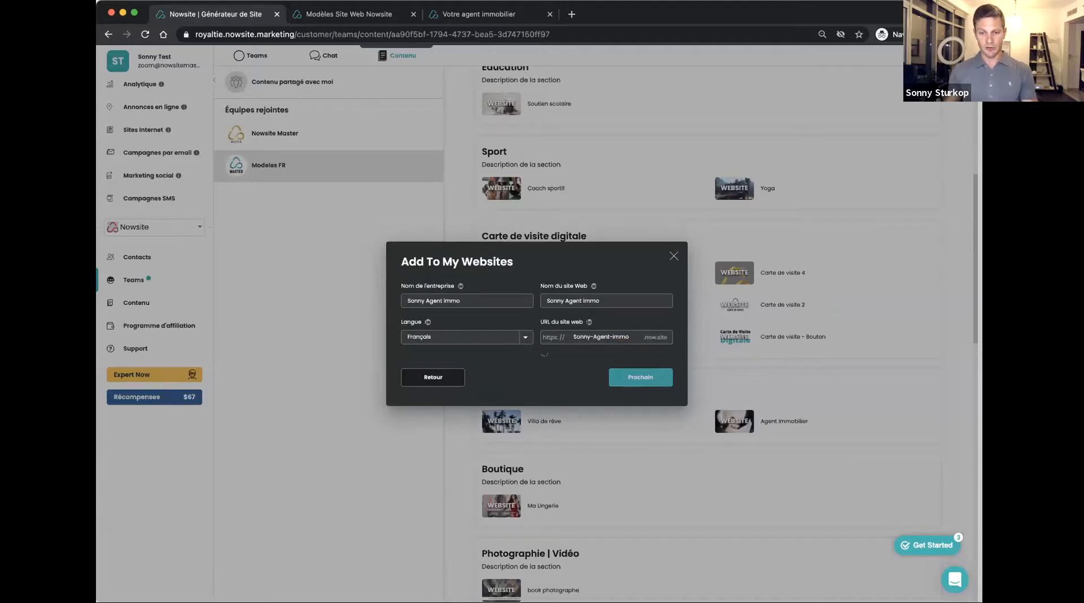
pyautogui.click(646, 377)
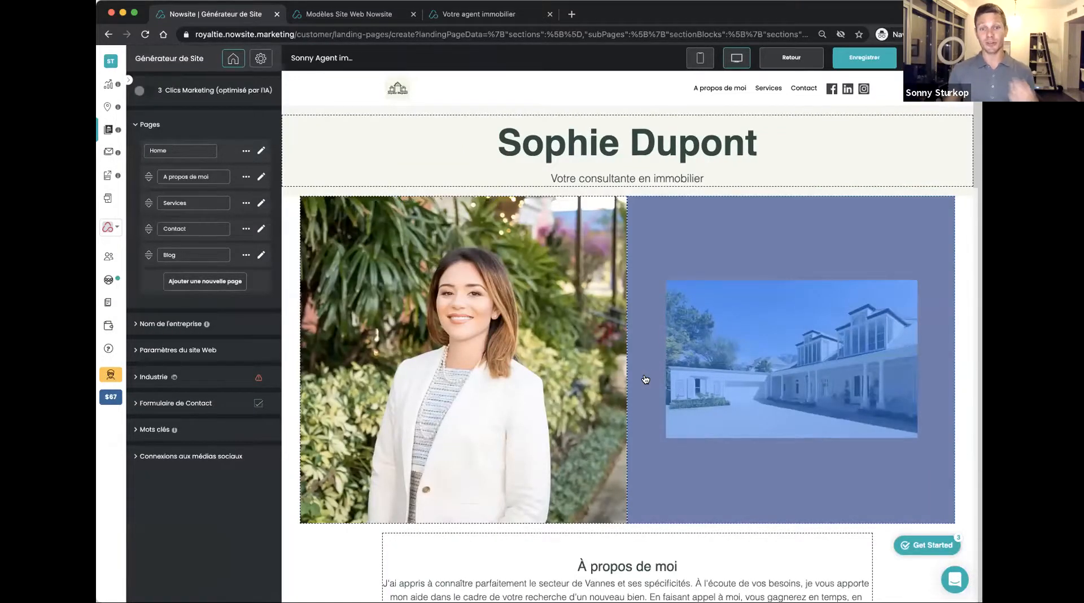
# Change the main headline to the agent's full name and its sub-heading to "Votre consultant en immobilier"
pyautogui.click(576, 181)
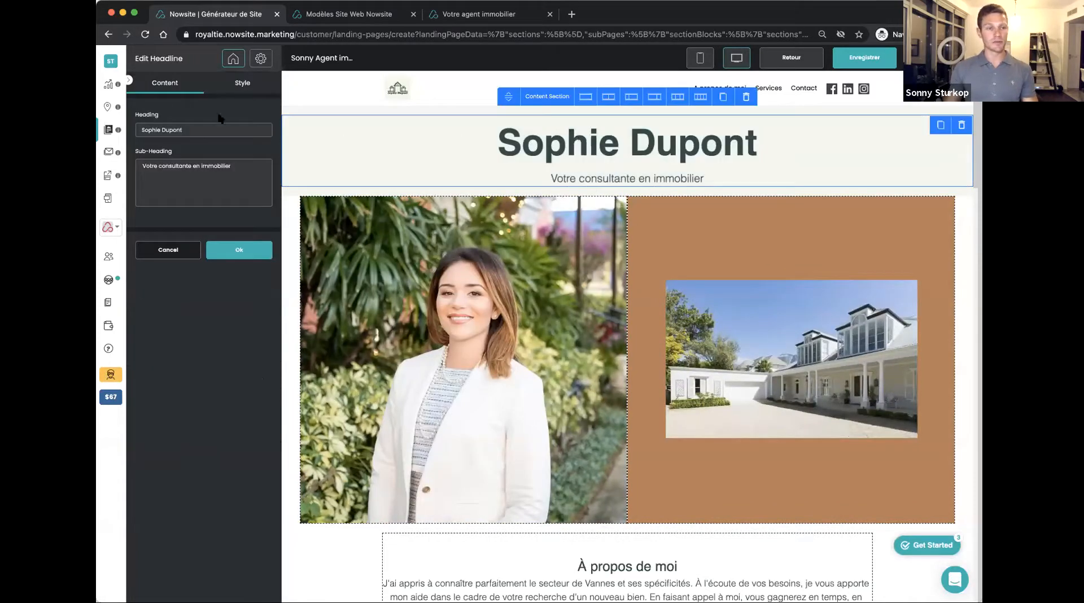
pyautogui.moveTo(202, 131); pyautogui.dragTo(98, 128)
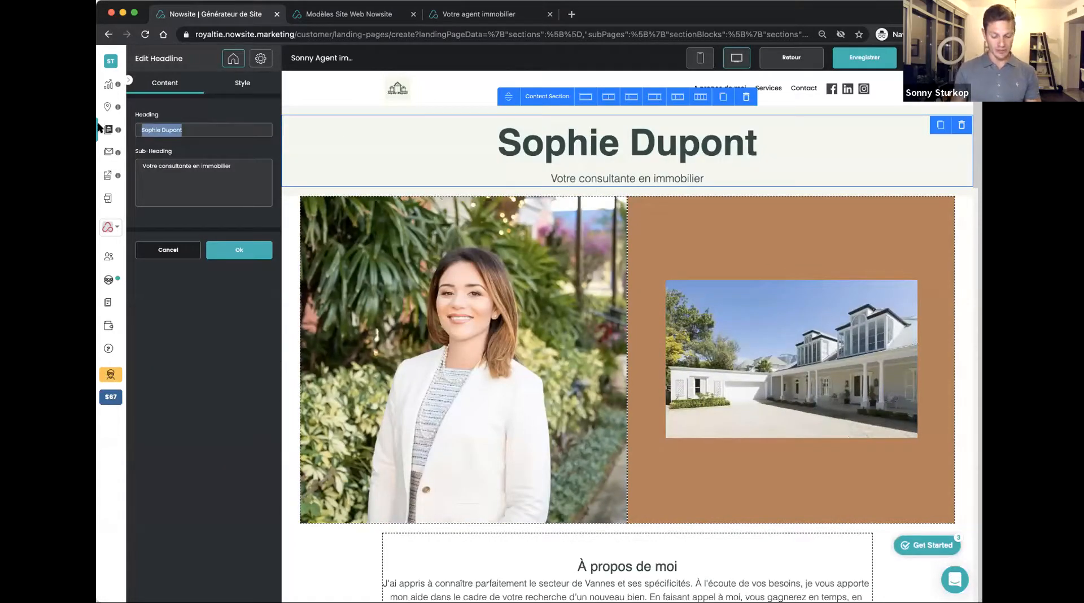
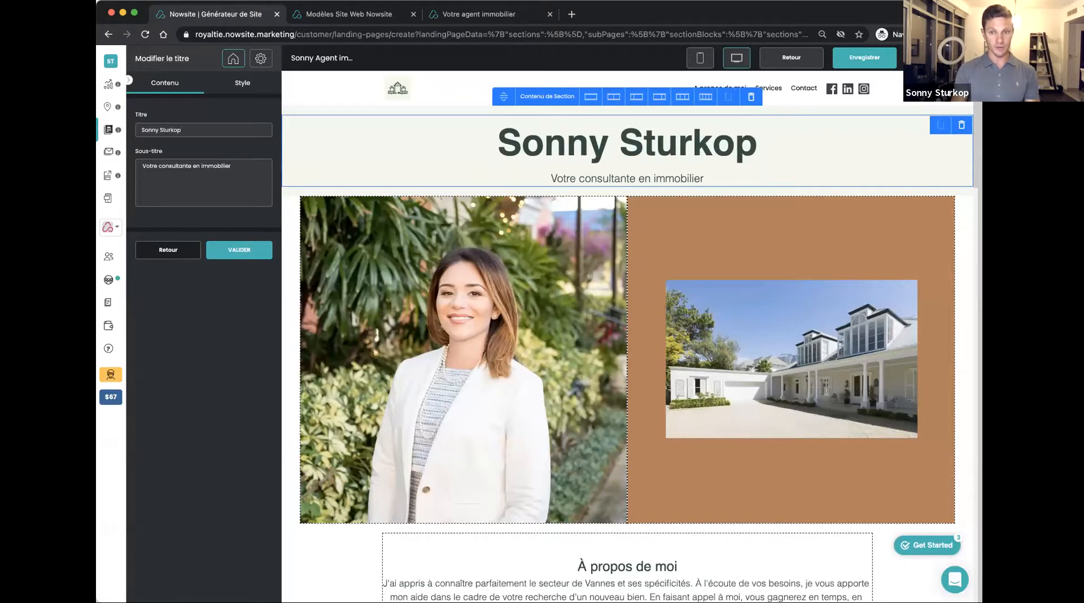
pyautogui.click(191, 166)
pyautogui.press('BackSpace')
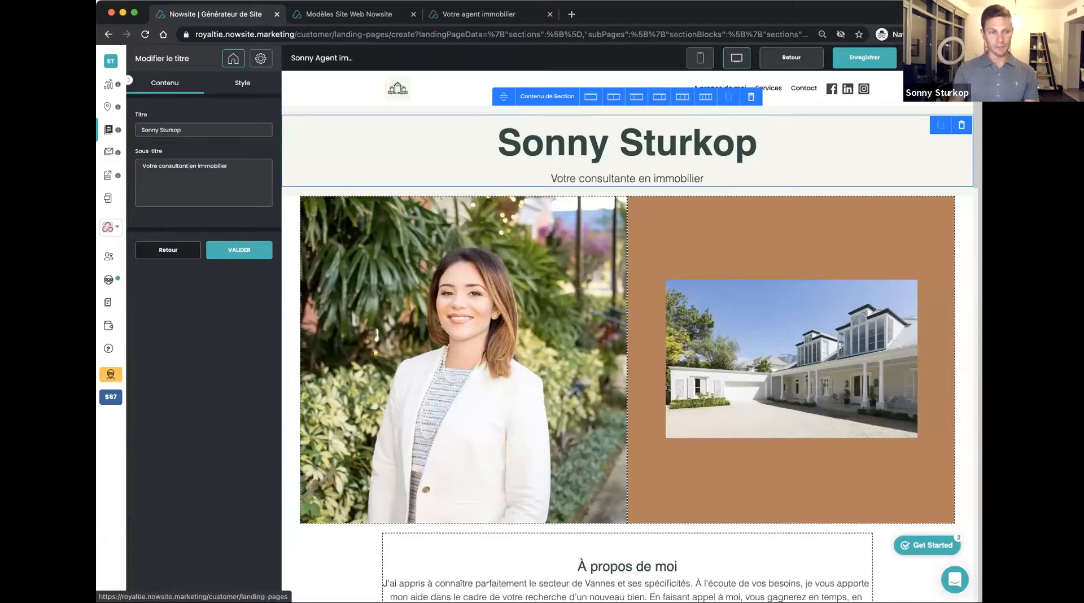
pyautogui.click(238, 251)
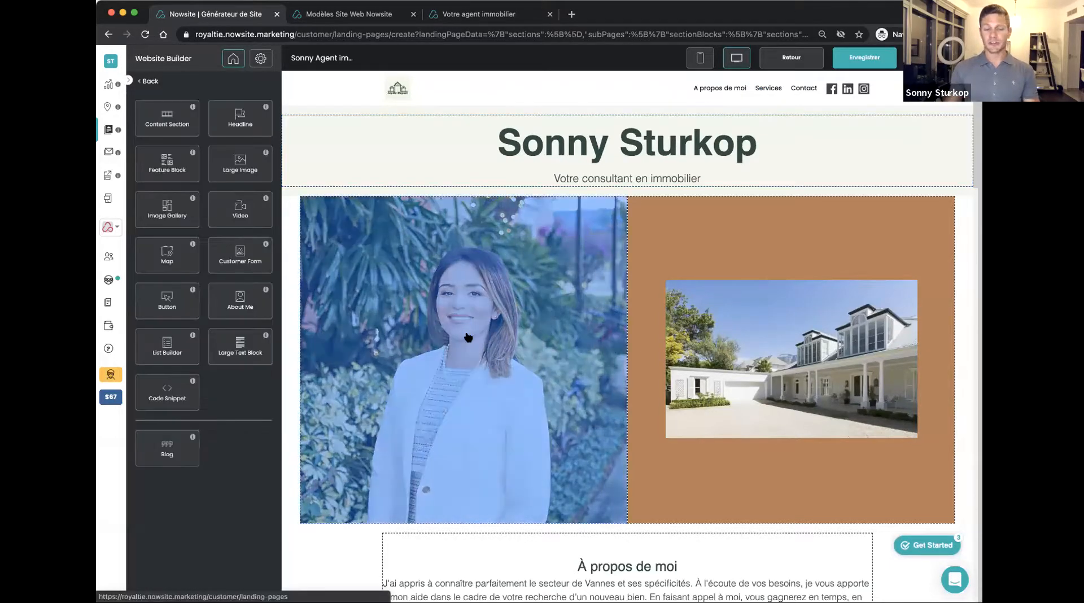
# Replace the portrait with the Real Estate library's business meeting photo, cropped to the man in the dark suit facing the couple
pyautogui.click(468, 337)
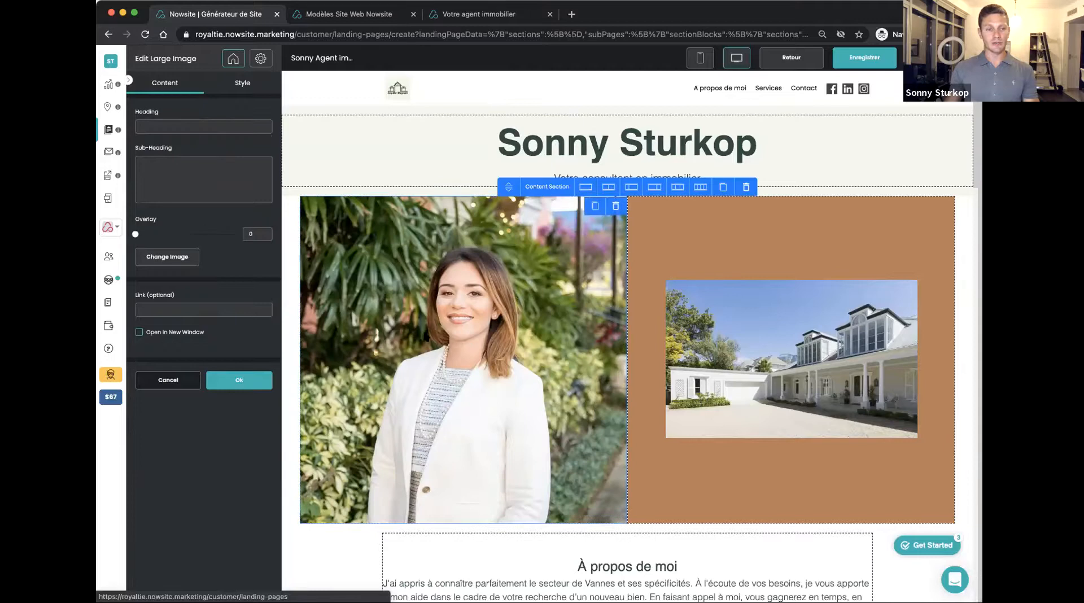
pyautogui.click(161, 262)
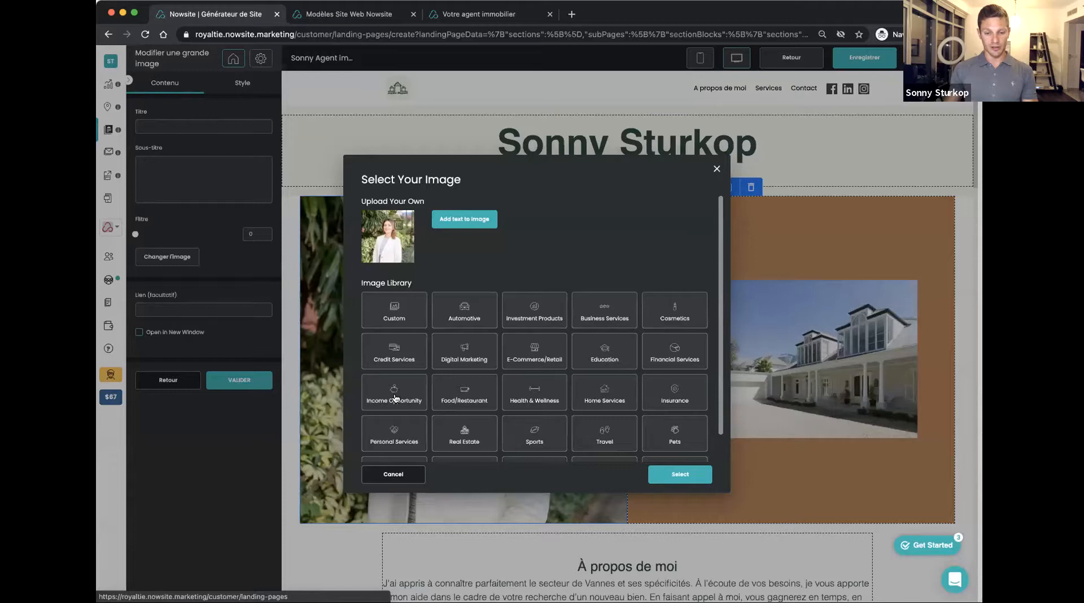
pyautogui.click(452, 433)
pyautogui.scroll(-10, 426, 353)
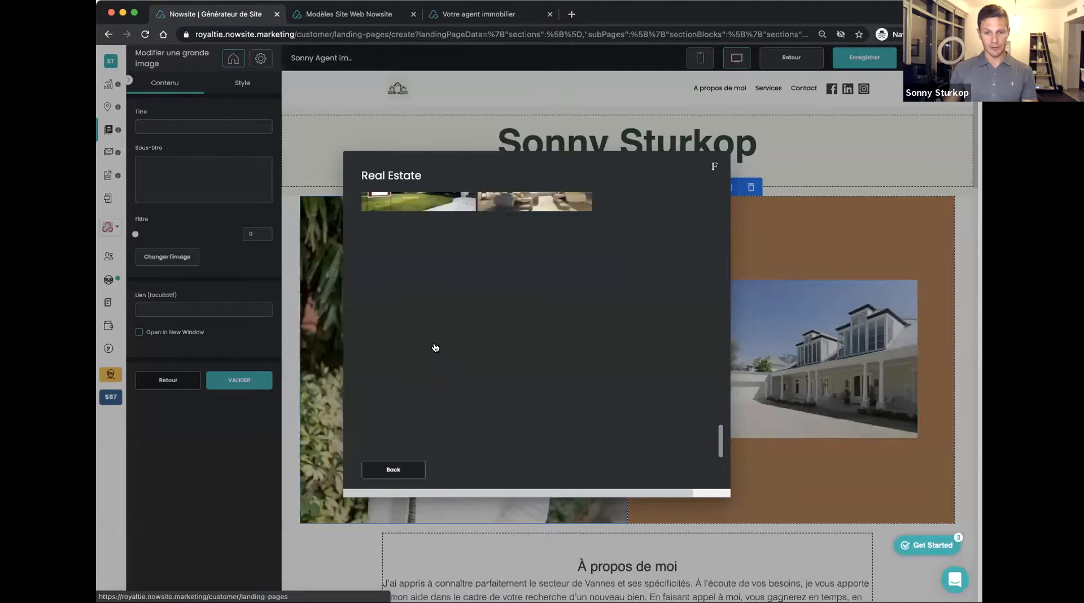
pyautogui.click(418, 238)
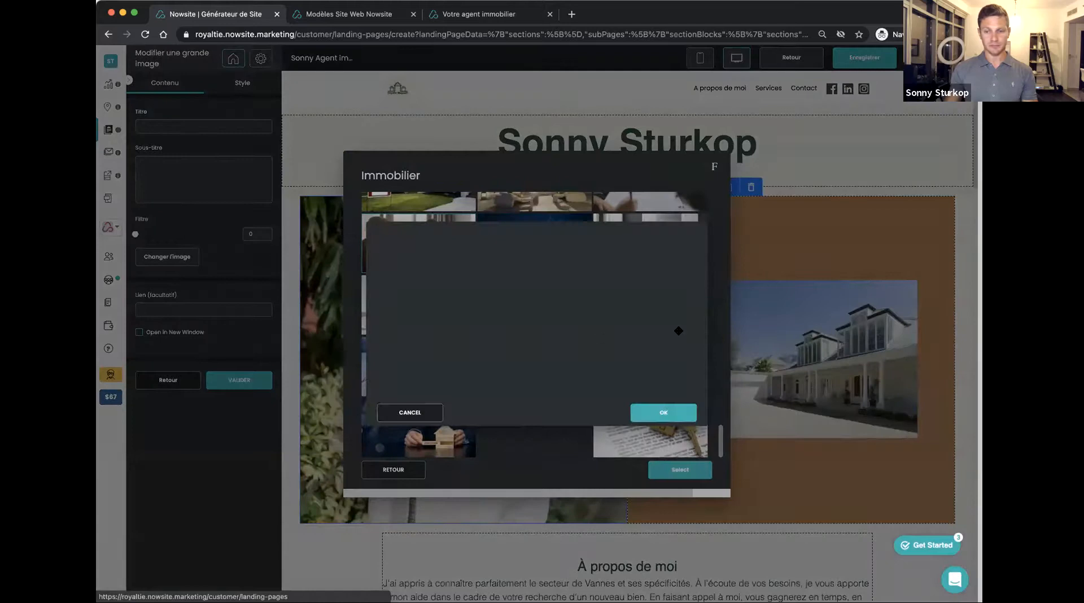
pyautogui.moveTo(697, 399); pyautogui.dragTo(492, 369)
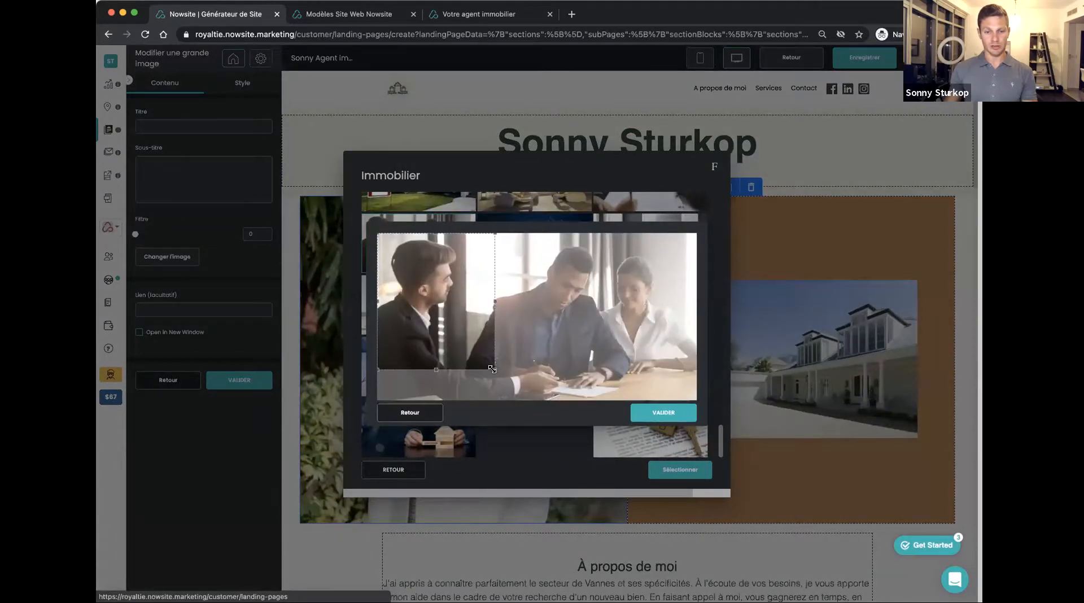
pyautogui.click(664, 414)
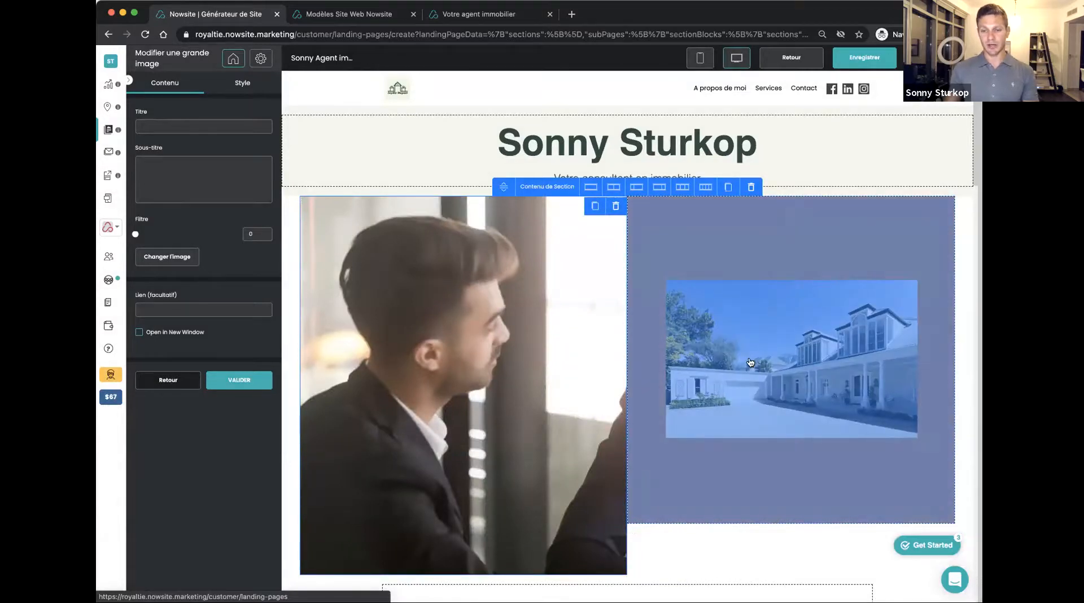
# Examine the editable text of the "À propos de moi" block and the link settings of the "EN SAVOIR PLUS" button
pyautogui.scroll(-8, 740, 348)
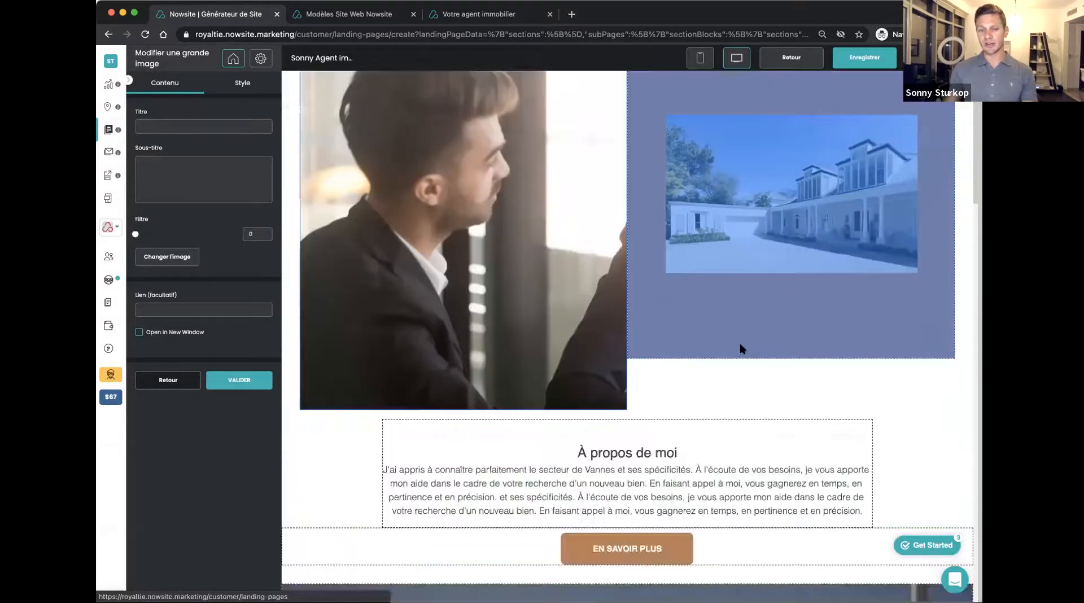
pyautogui.click(667, 207)
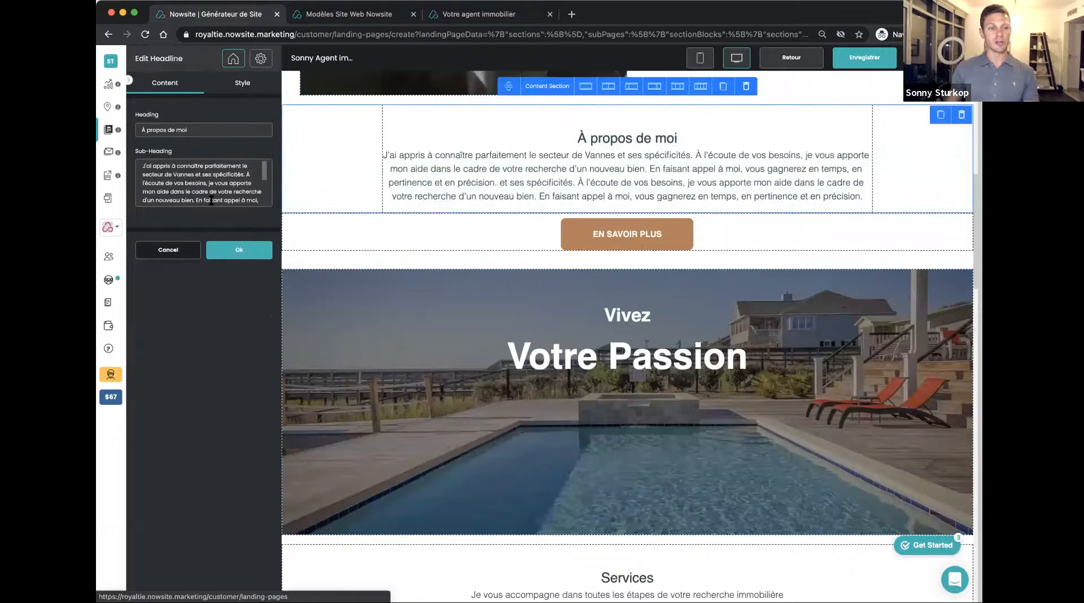
pyautogui.moveTo(143, 165); pyautogui.dragTo(271, 220)
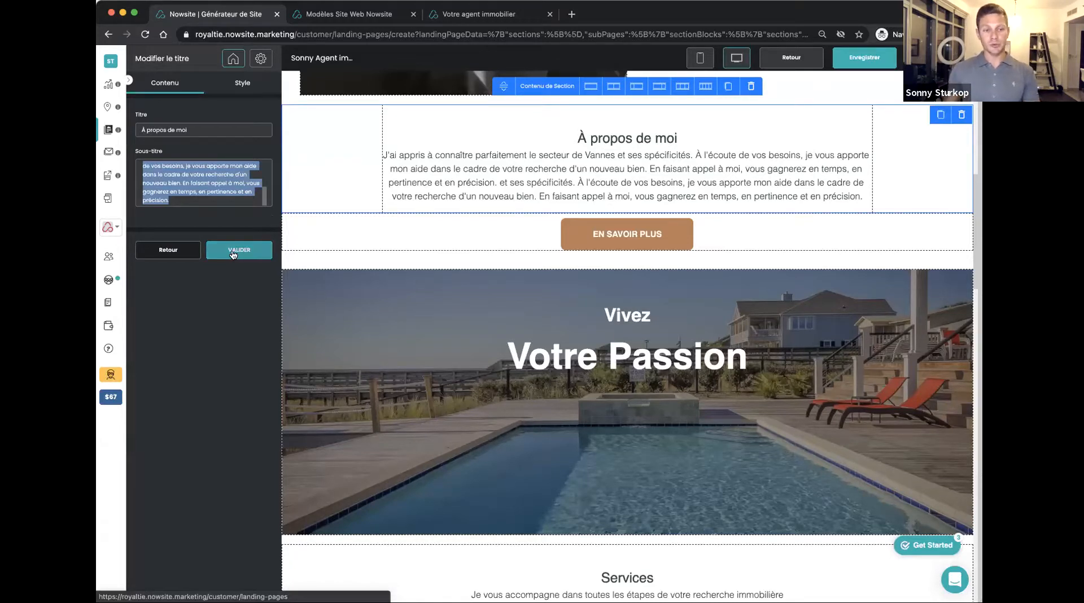
pyautogui.click(254, 251)
pyautogui.click(610, 240)
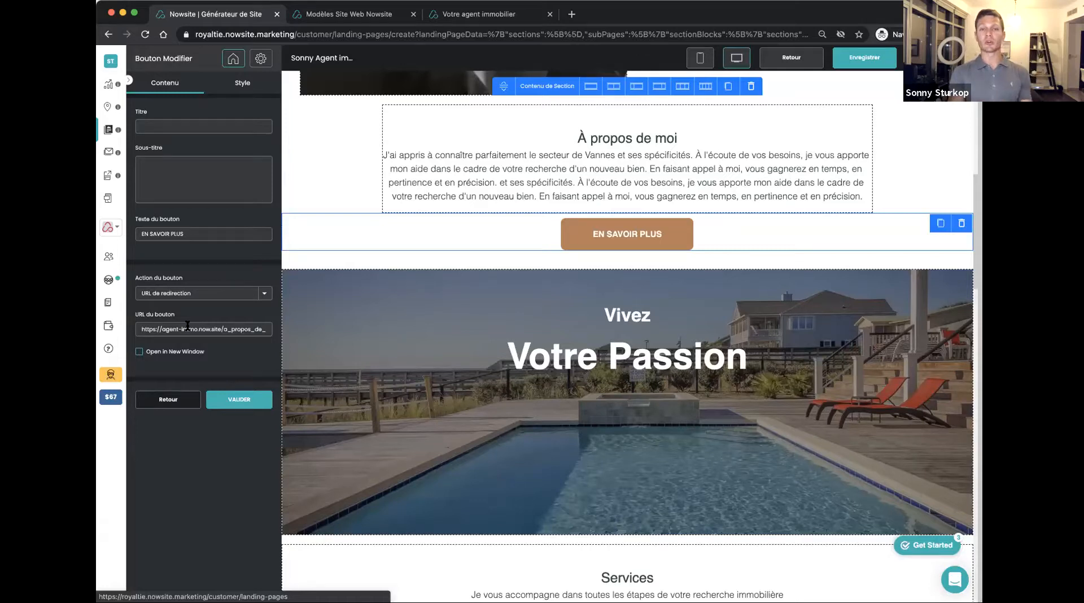
pyautogui.click(165, 400)
# Replace the "Votre Passion" banner's pool image with the Real Estate library photo of the seaside villa with palm trees, keeping the full crop
pyautogui.click(644, 371)
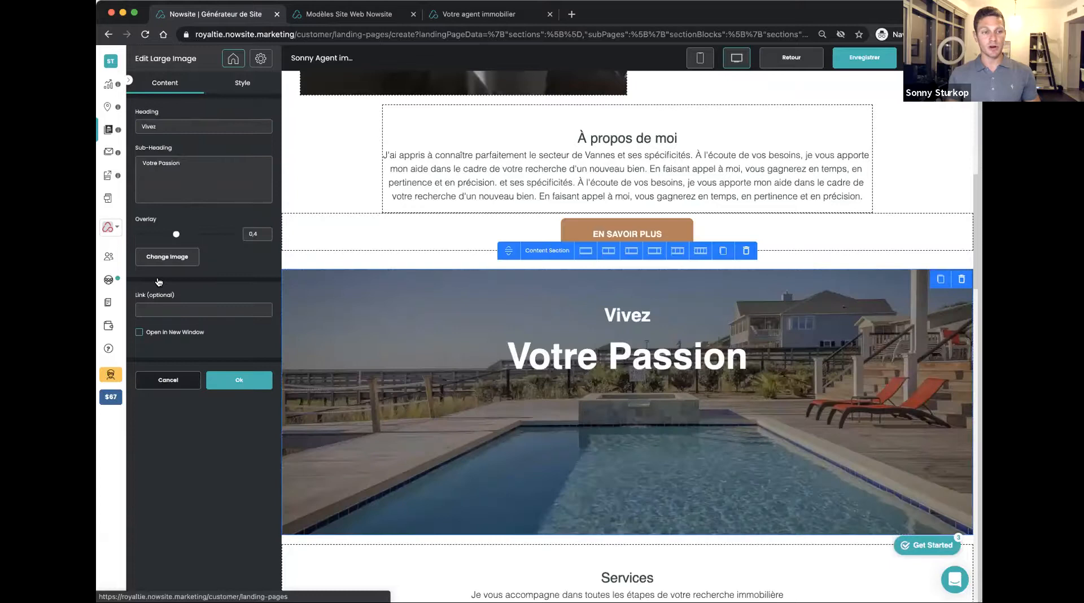
pyautogui.click(165, 257)
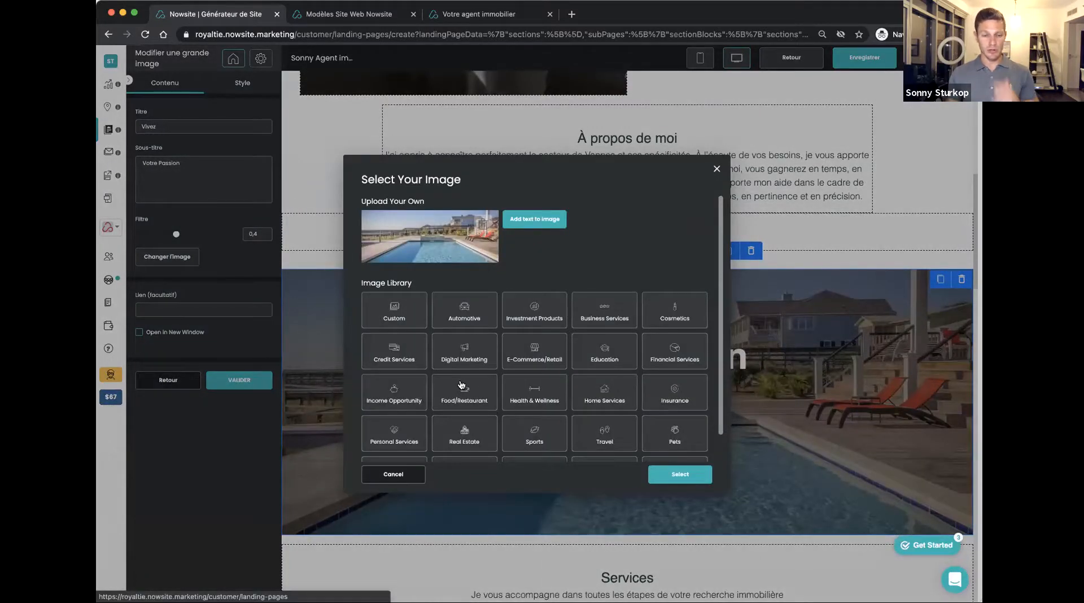
pyautogui.click(483, 432)
pyautogui.click(540, 307)
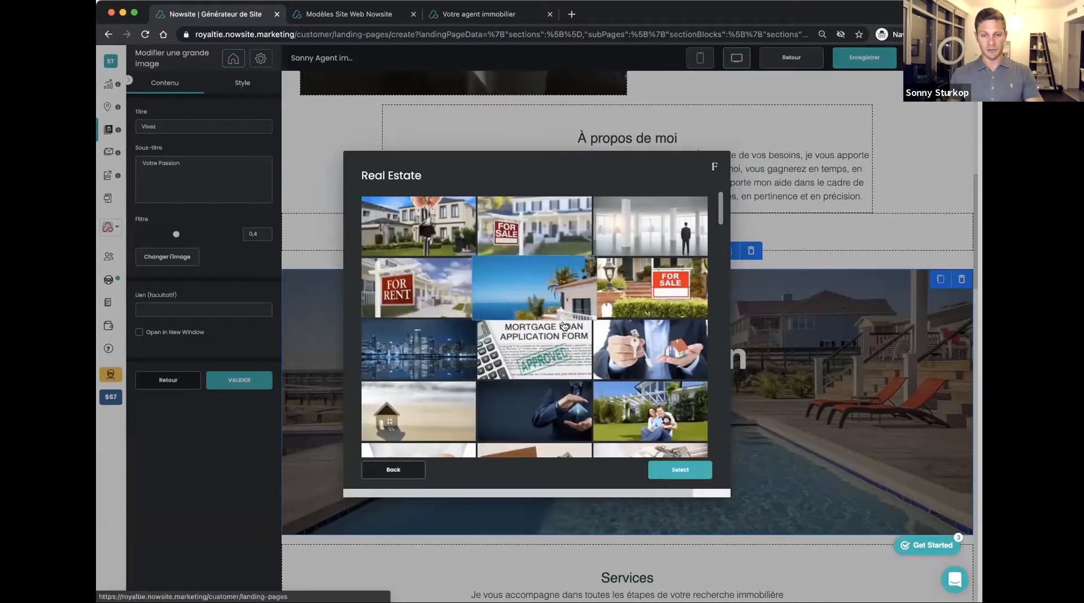
pyautogui.click(679, 472)
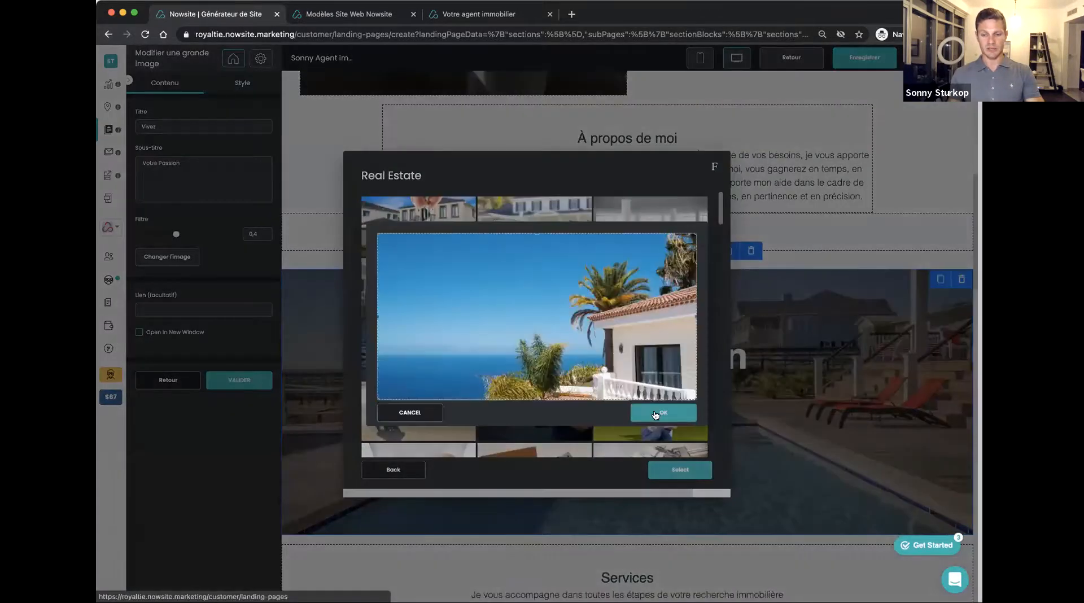
pyautogui.click(664, 413)
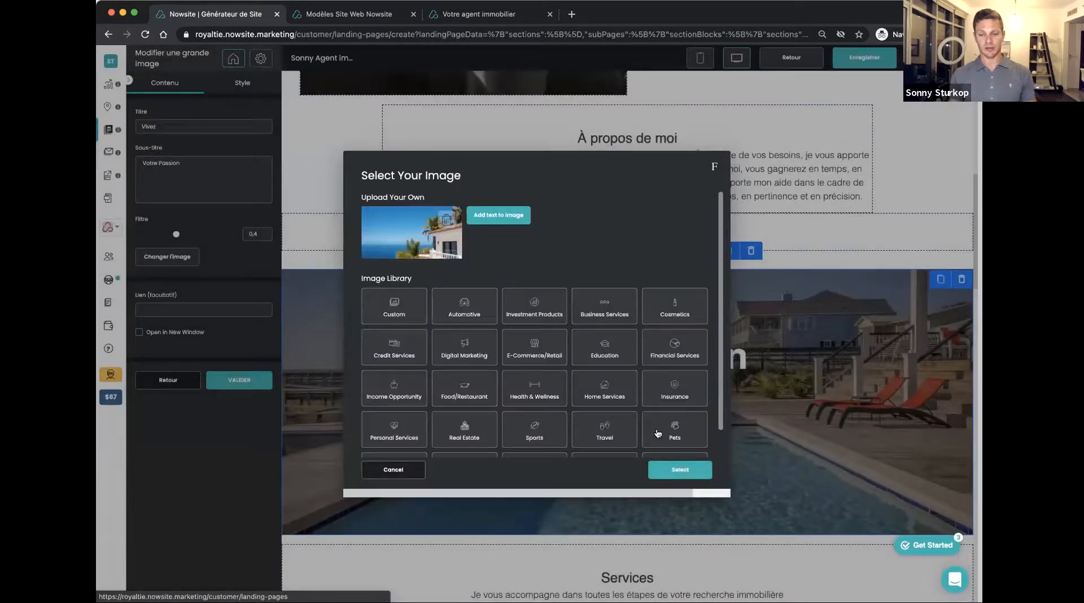
pyautogui.click(682, 469)
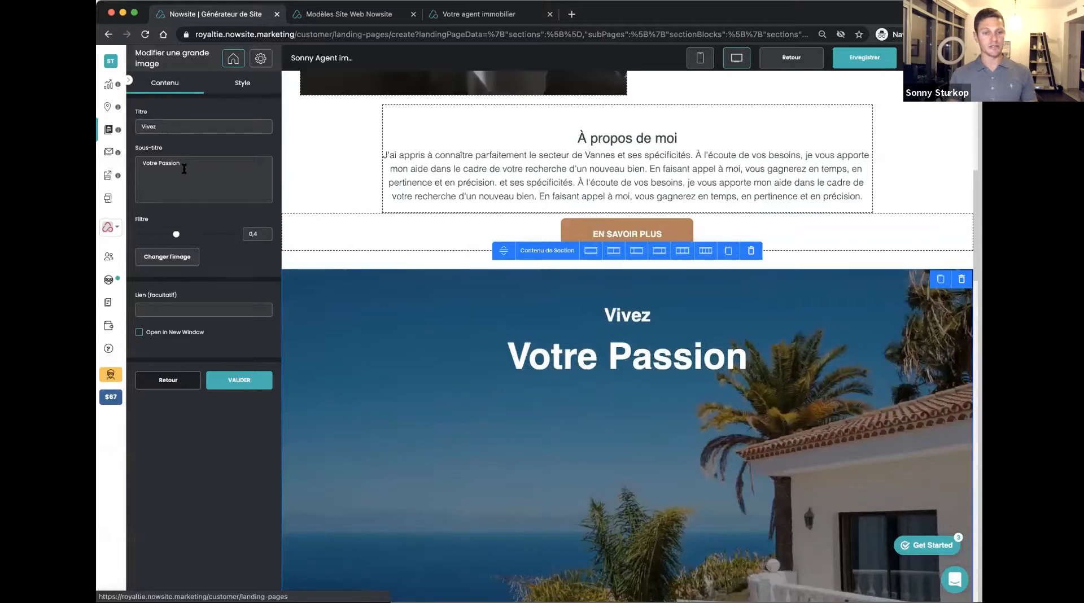
# Change the seaside villa banner's title to "Villa 5 pieces" and its subtitle to "Vue mer"
pyautogui.moveTo(167, 129); pyautogui.dragTo(111, 123)
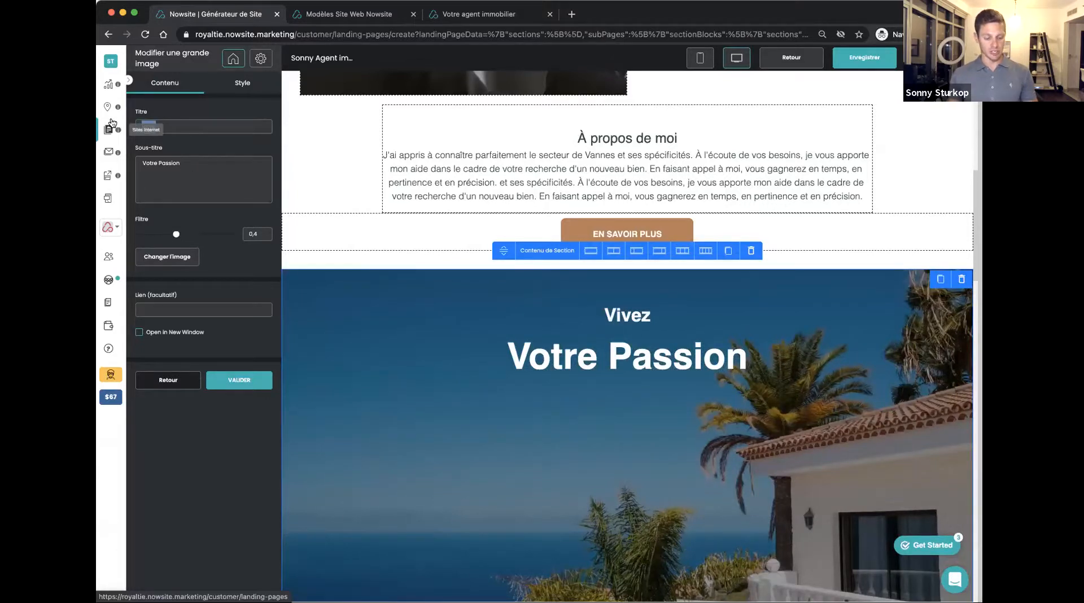
pyautogui.write('Villa 5')
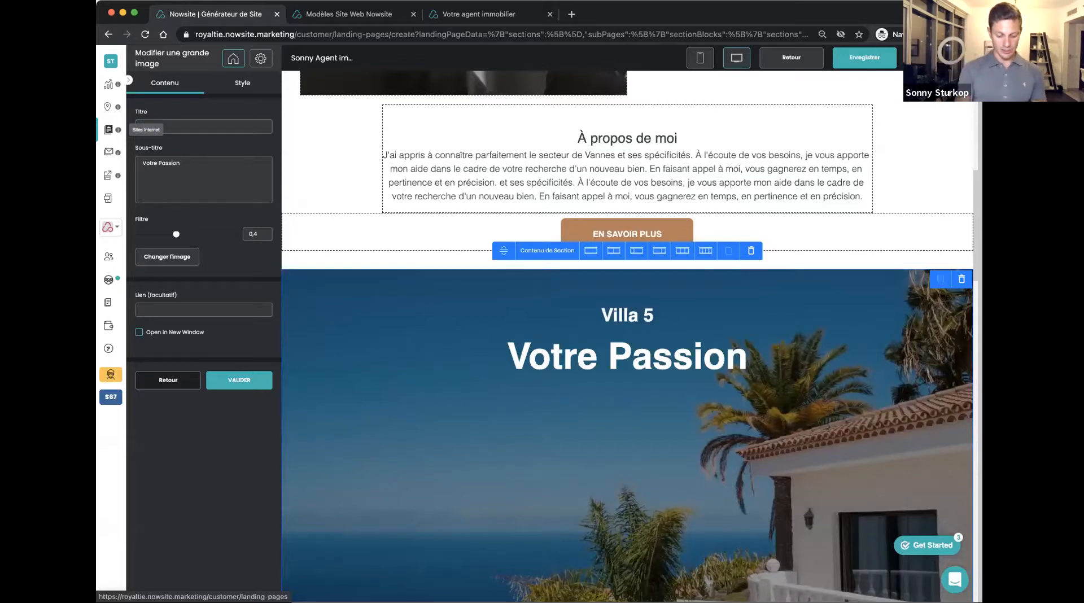
pyautogui.write(' pieces')
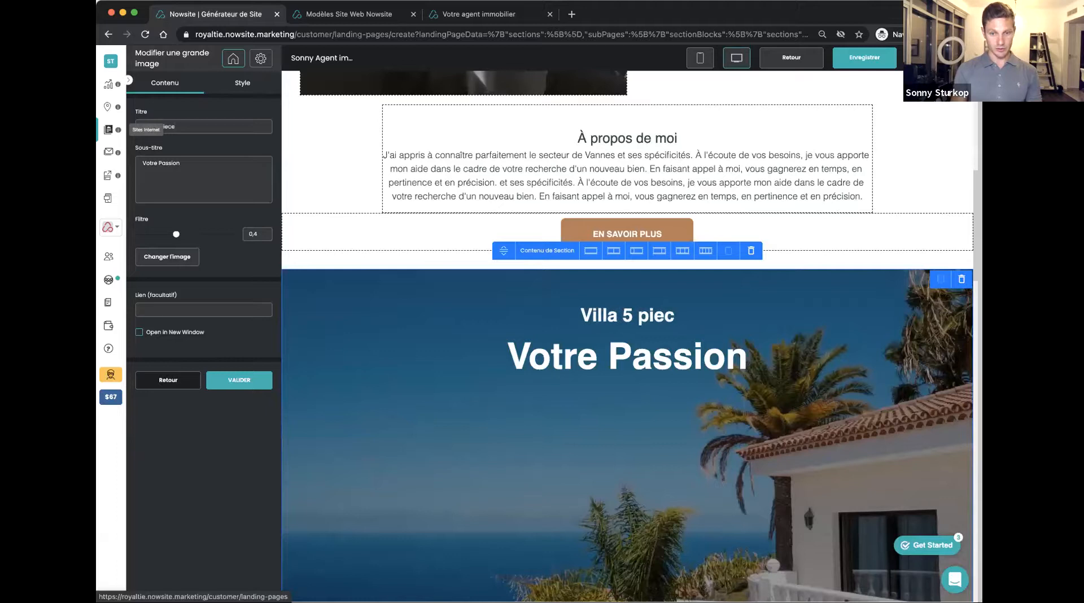
pyautogui.tripleClick(170, 163)
pyautogui.write('En bort')
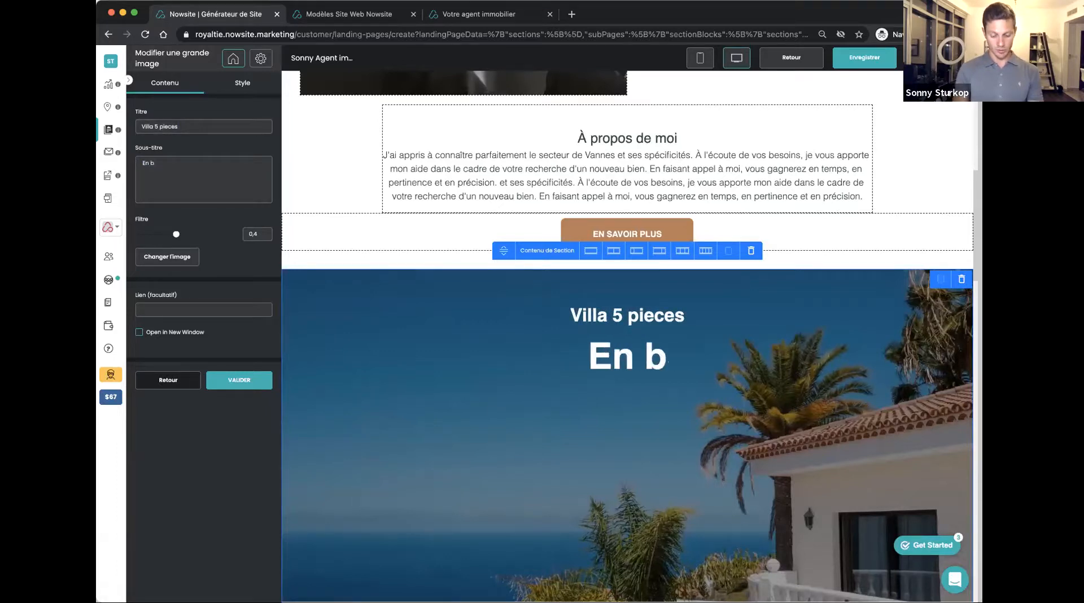
pyautogui.press('BackSpace')
pyautogui.press('BackSpace')
pyautogui.press('BackSpace')
pyautogui.press('BackSpace')
pyautogui.press('BackSpace')
pyautogui.press('BackSpace')
pyautogui.press('BackSpace')
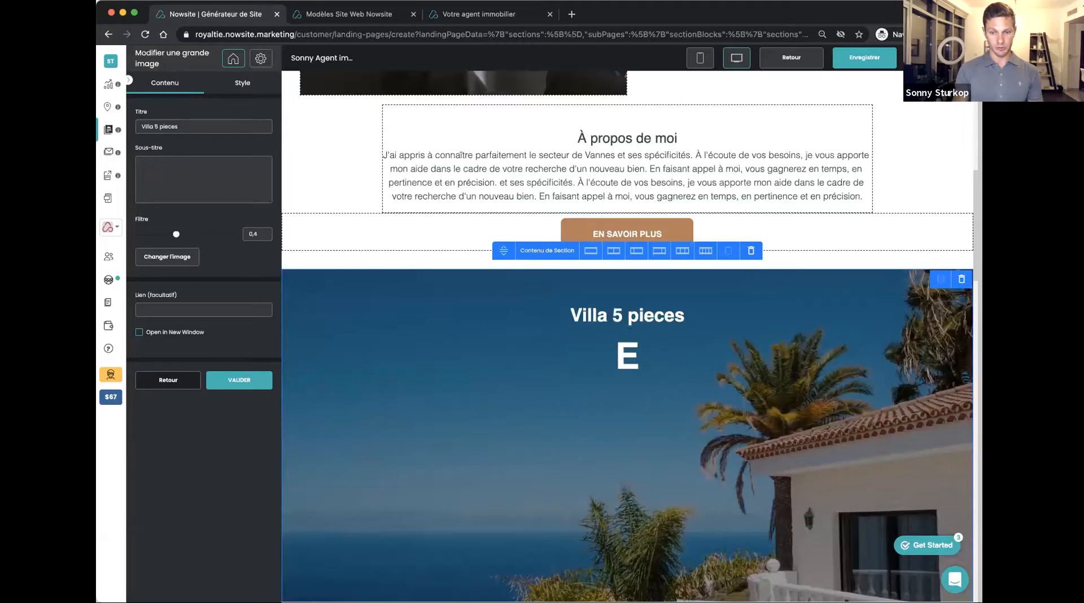
pyautogui.write('Vue mer')
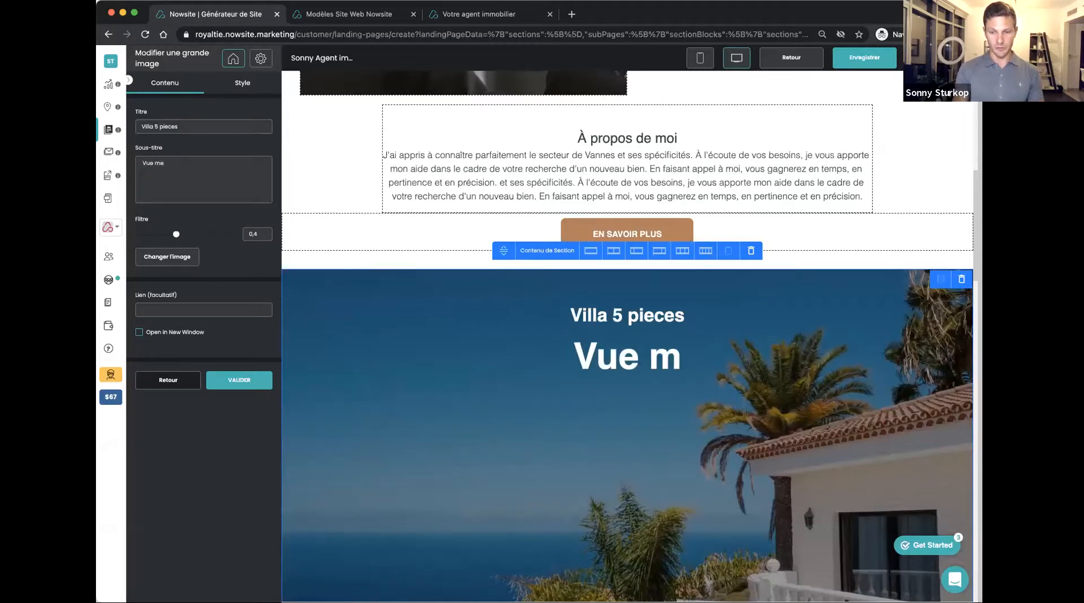
pyautogui.click(238, 380)
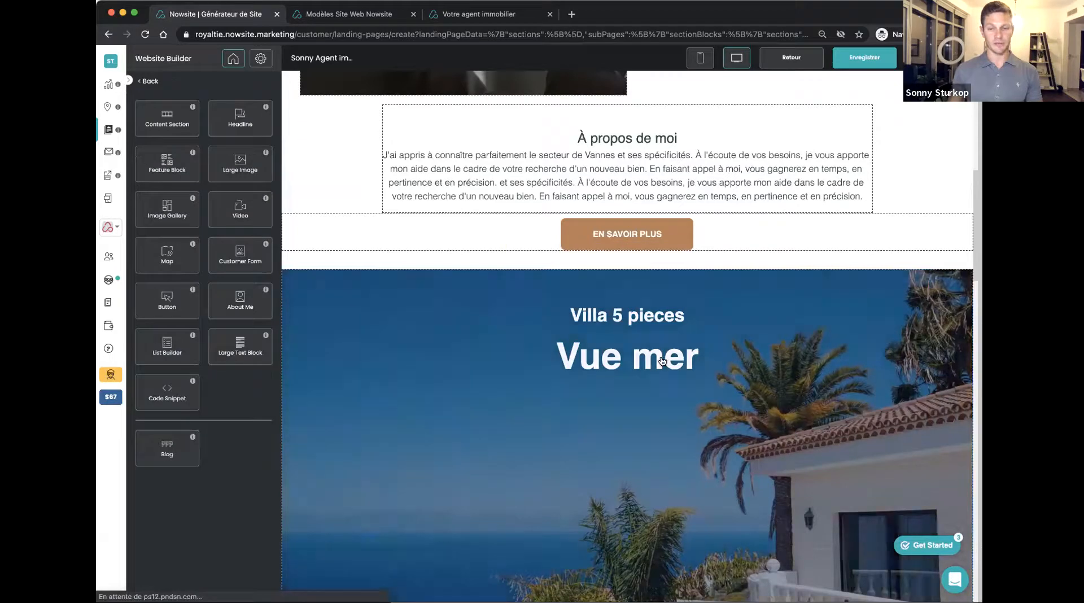
# In the Services section, retitle the "Plan d'investissement" service as "Location"
pyautogui.scroll(-6, 663, 362)
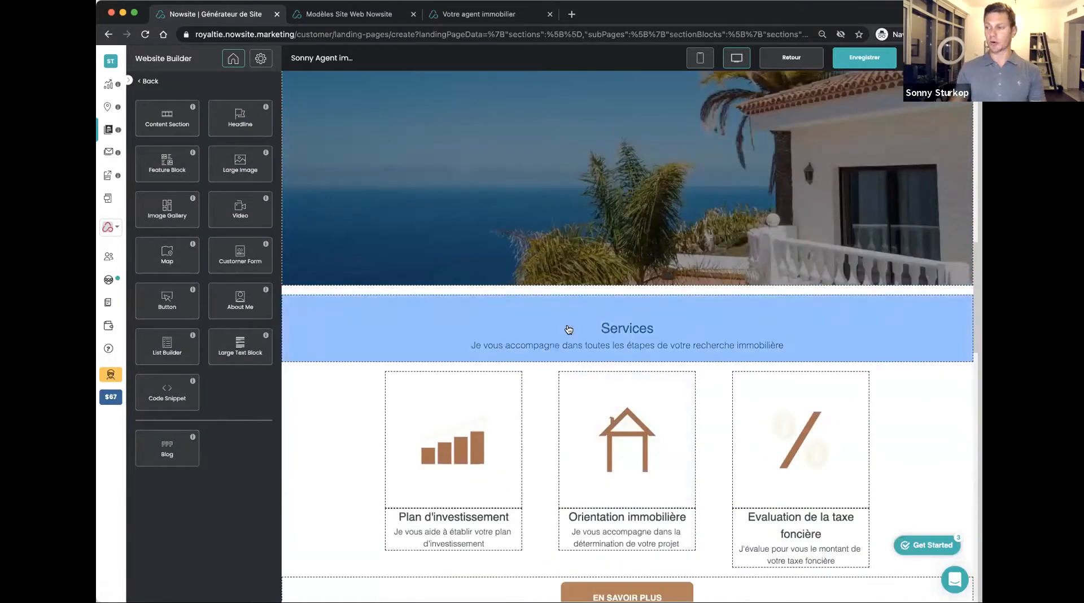
pyautogui.click(582, 333)
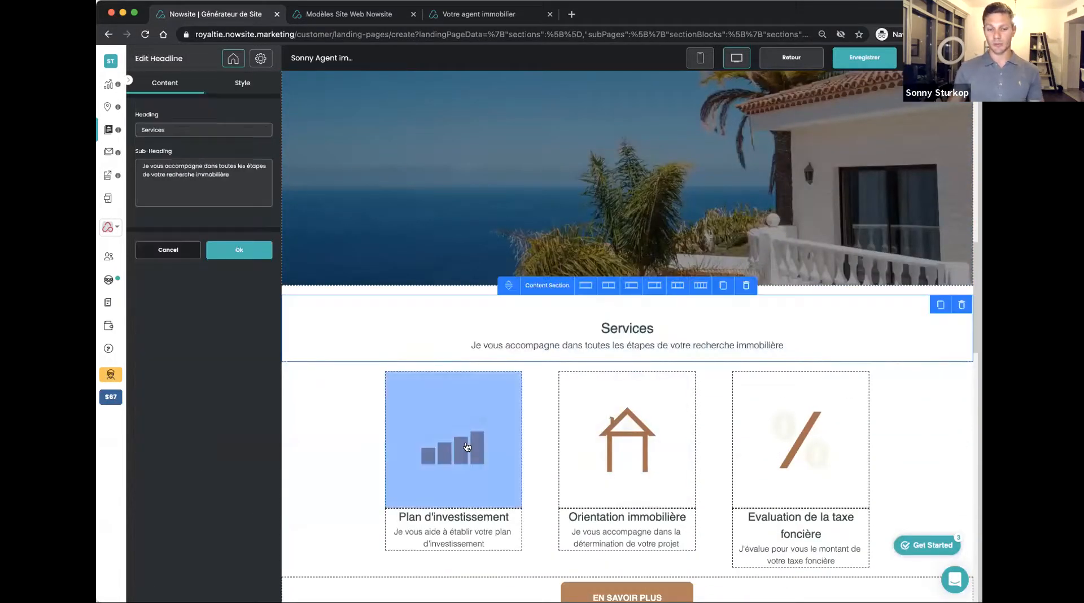
pyautogui.click(467, 447)
pyautogui.scroll(-3, 545, 409)
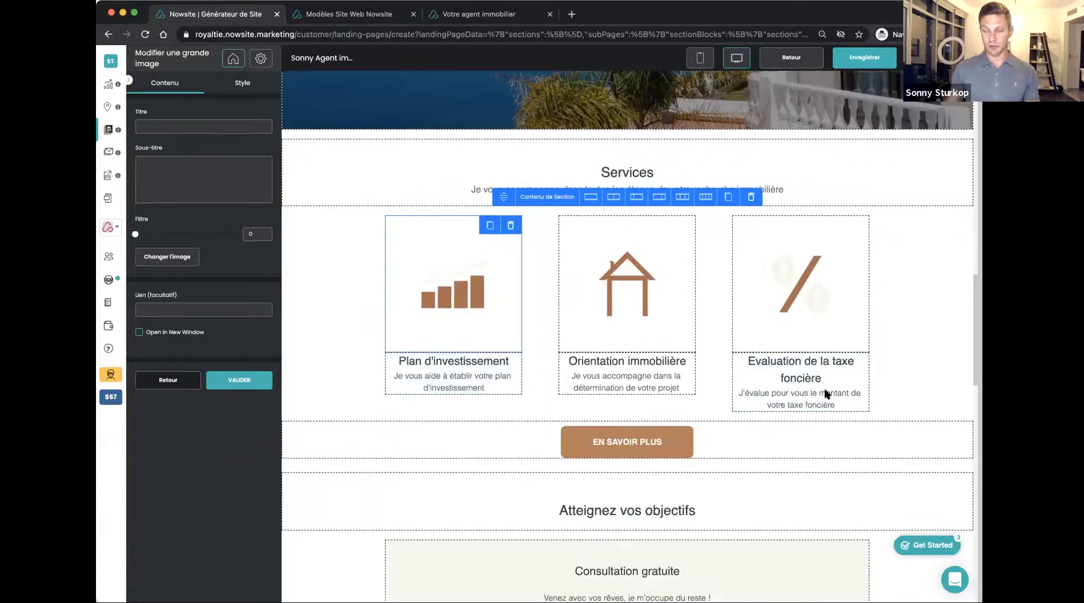
pyautogui.click(441, 361)
pyautogui.moveTo(227, 129); pyautogui.dragTo(104, 131)
pyautogui.write('Lo')
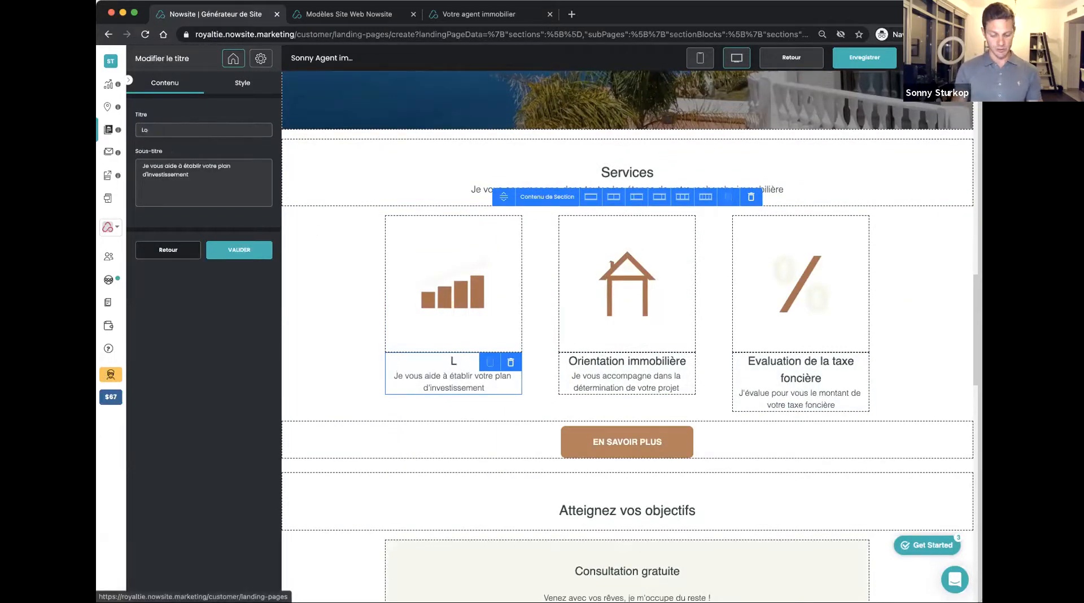
pyautogui.write('catuions')
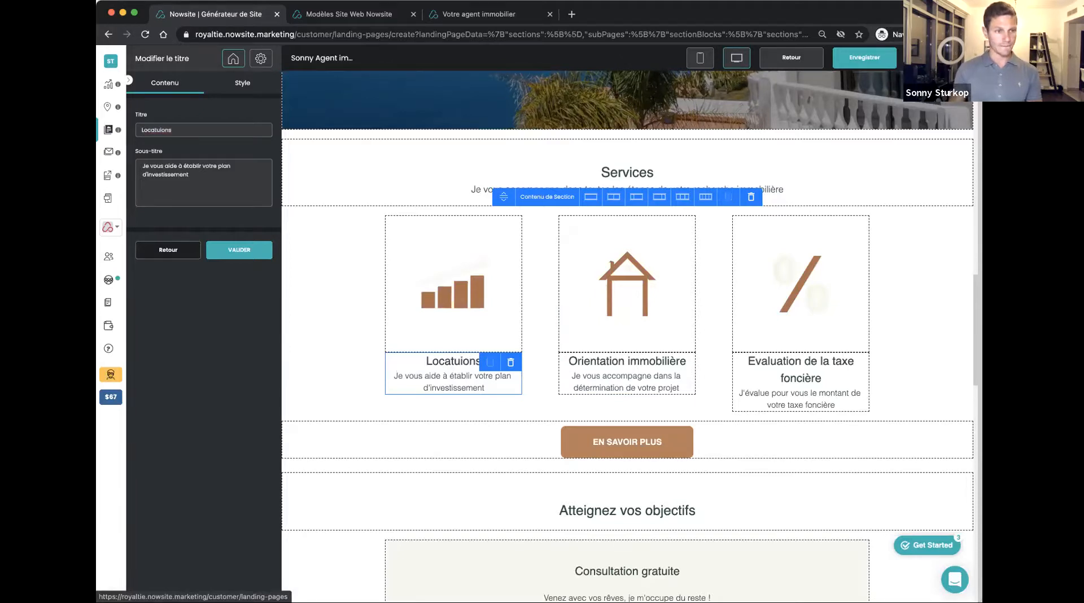
pyautogui.press('BackSpace')
pyautogui.press('BackSpace')
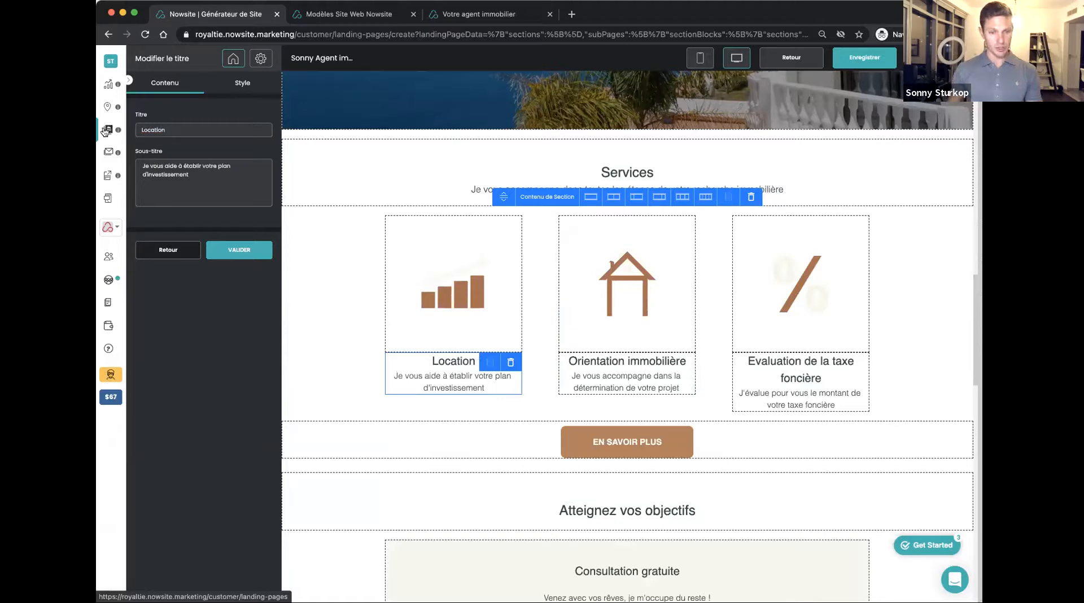
pyautogui.click(240, 250)
# Retitle the "Orientation immobilière" service as "Transaction"
pyautogui.click(615, 362)
pyautogui.moveTo(240, 130); pyautogui.dragTo(126, 130)
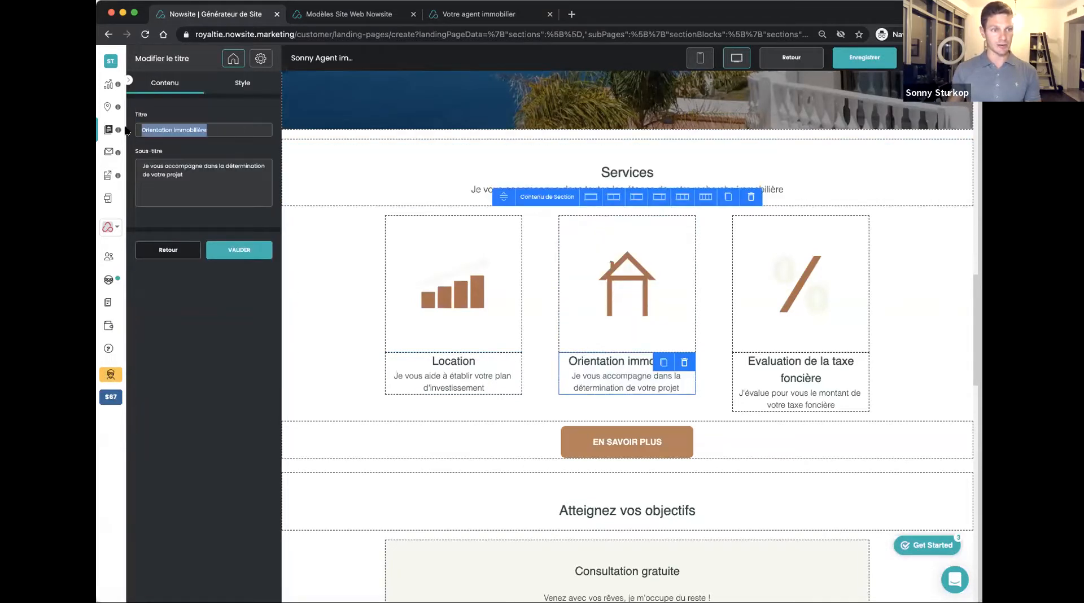
pyautogui.write('Transac')
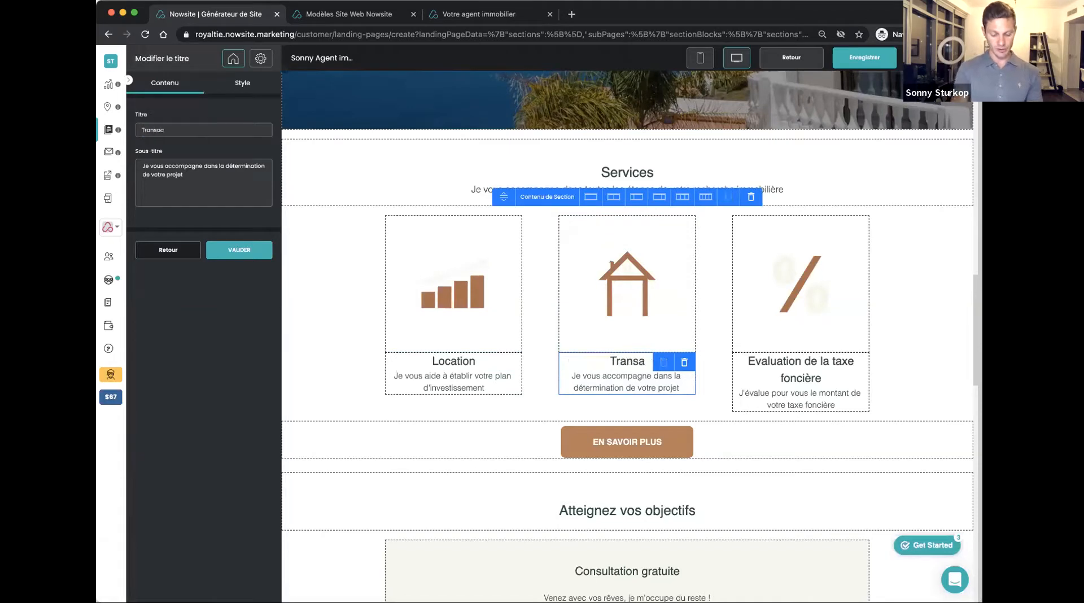
pyautogui.write('tion')
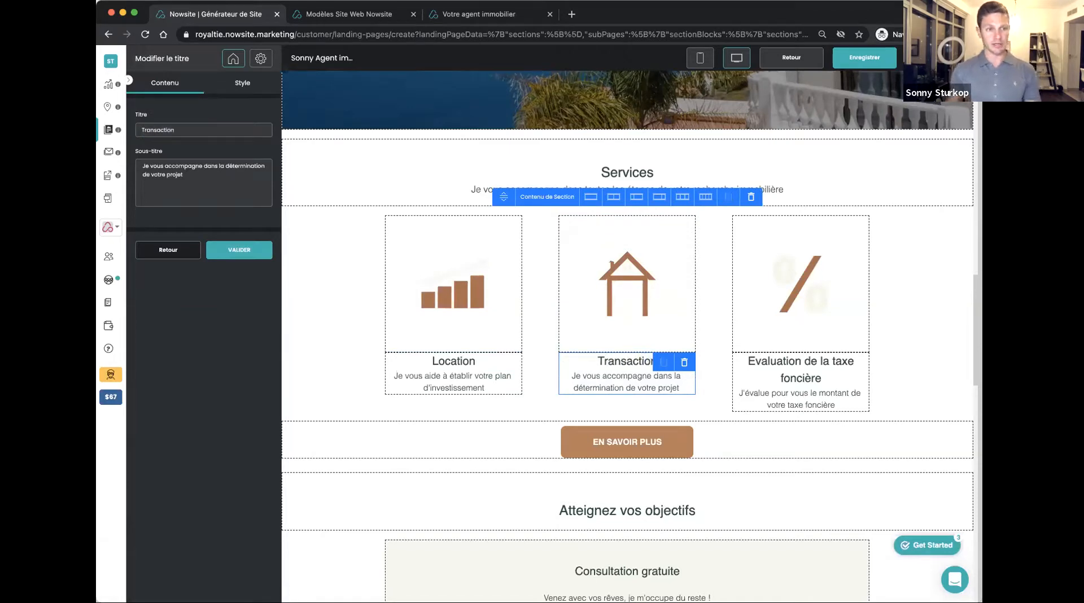
pyautogui.click(235, 252)
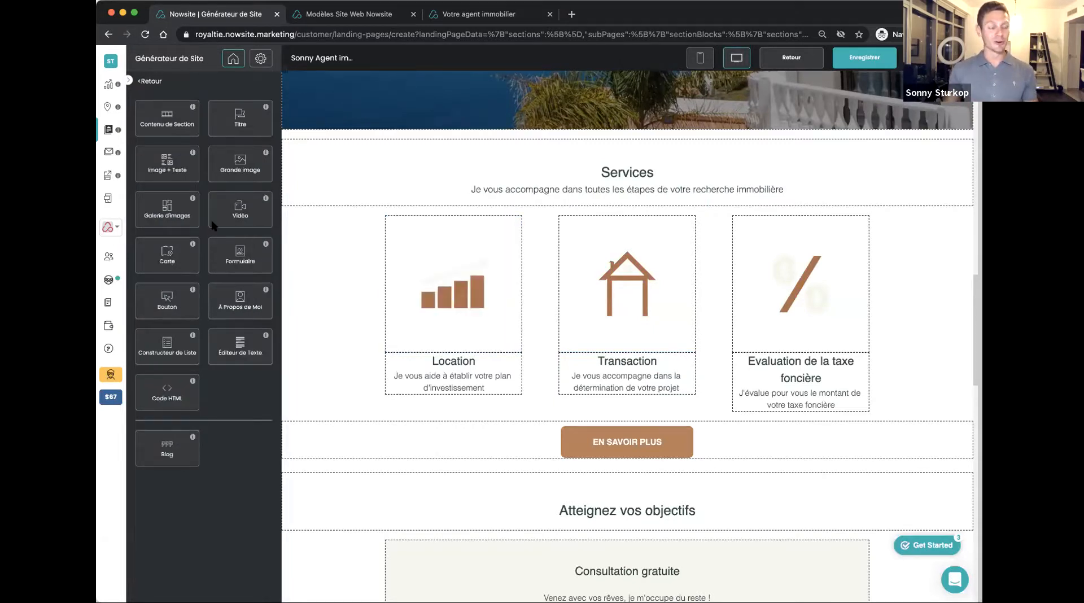
# Examine the editable text of the first testimonial and the sections down to the "Parlons-en" contact form
pyautogui.scroll(-5, 498, 305)
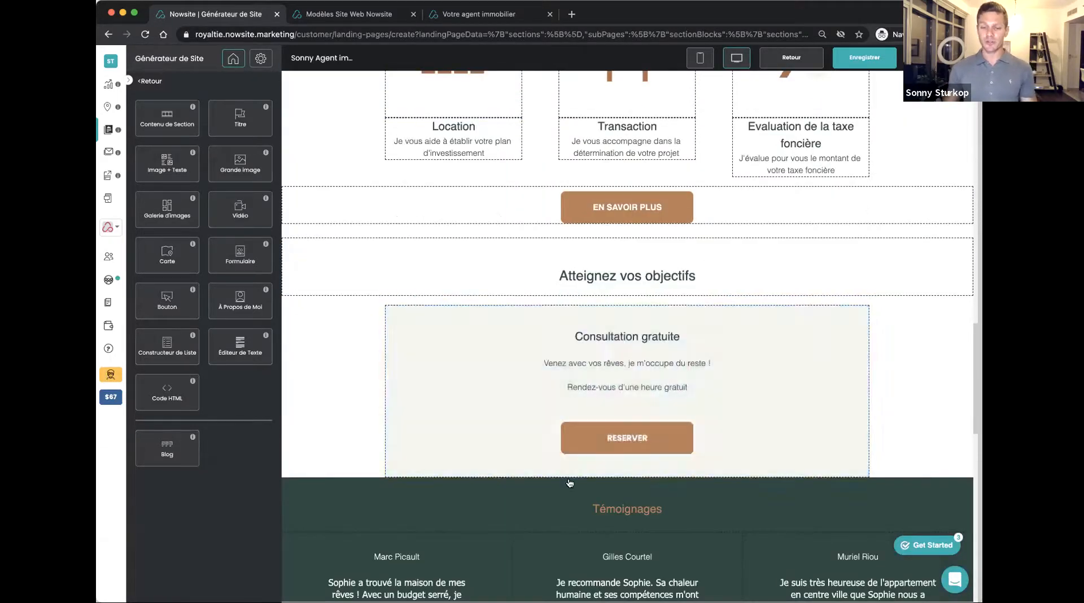
pyautogui.scroll(-8, 565, 283)
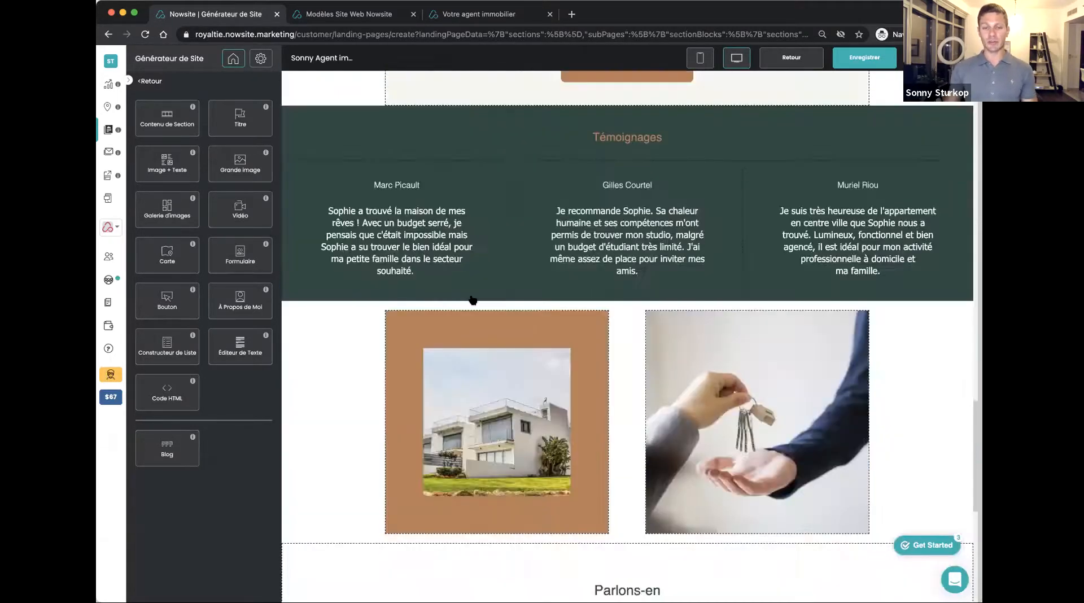
pyautogui.click(384, 247)
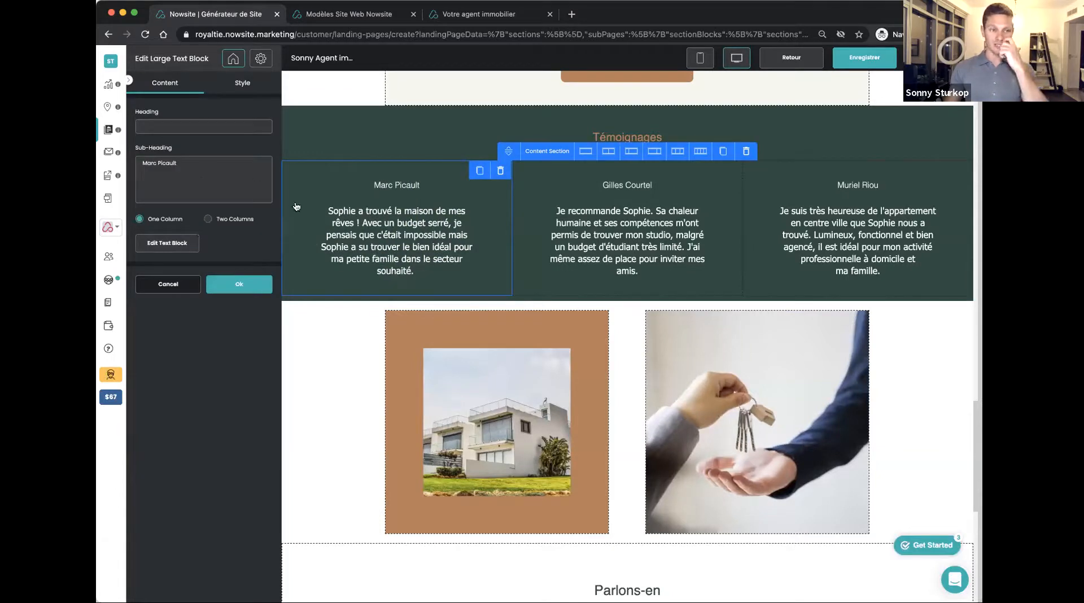
pyautogui.click(180, 245)
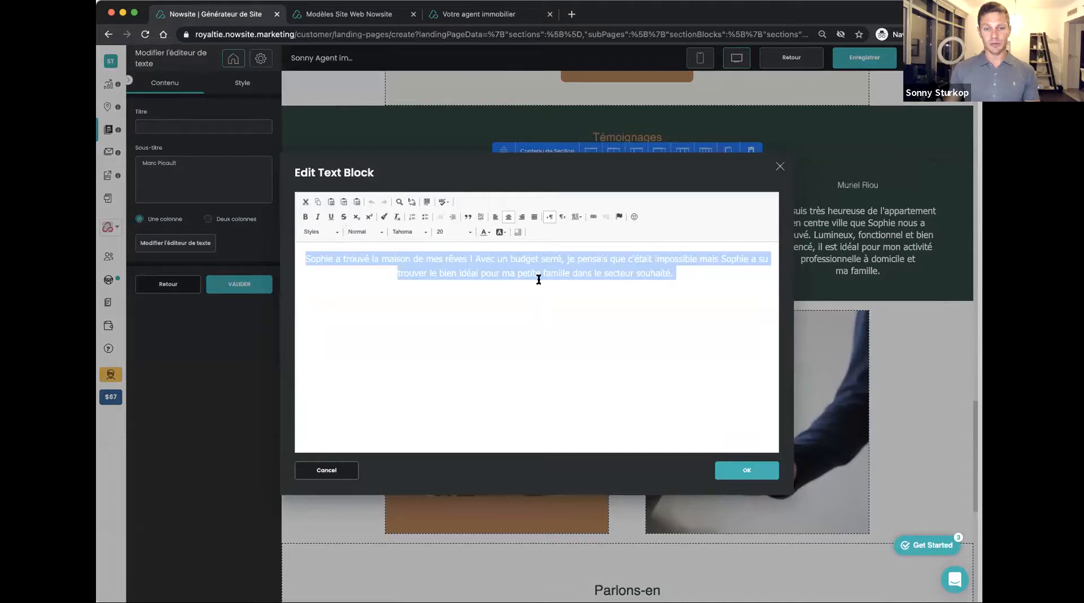
pyautogui.click(748, 469)
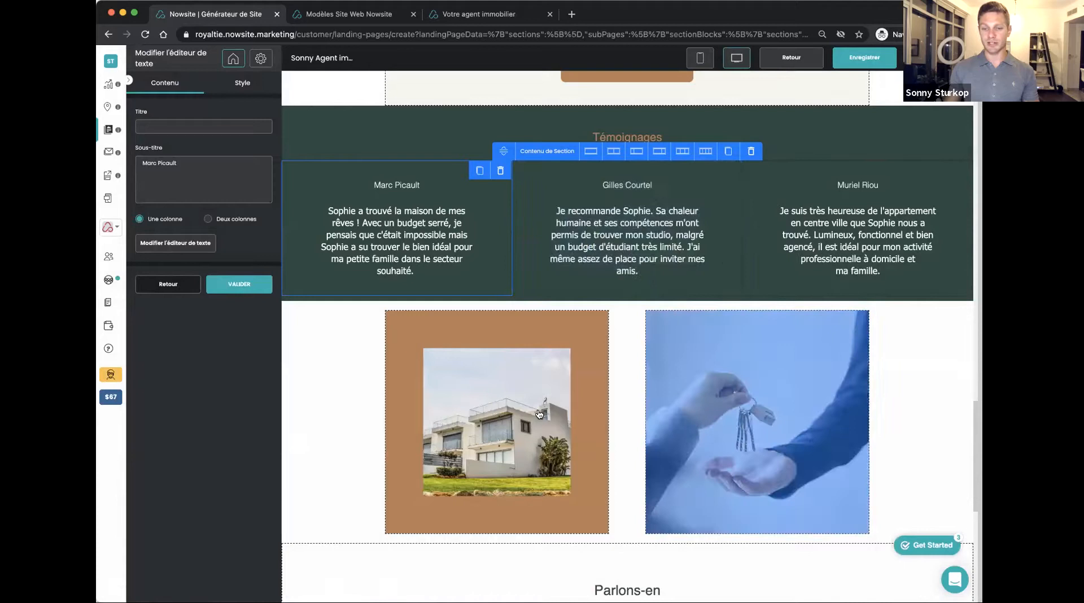
pyautogui.scroll(-6, 805, 259)
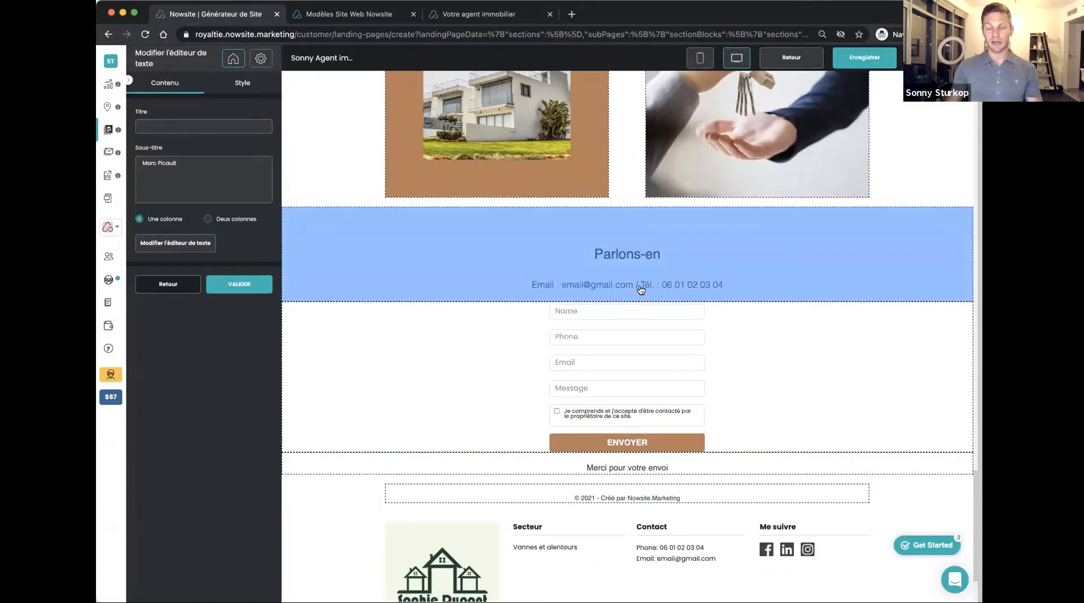
# Move the three testimonials and their "Témoignages" heading above the "Consultation gratuite" block, with the heading first
pyautogui.scroll(6, 637, 288)
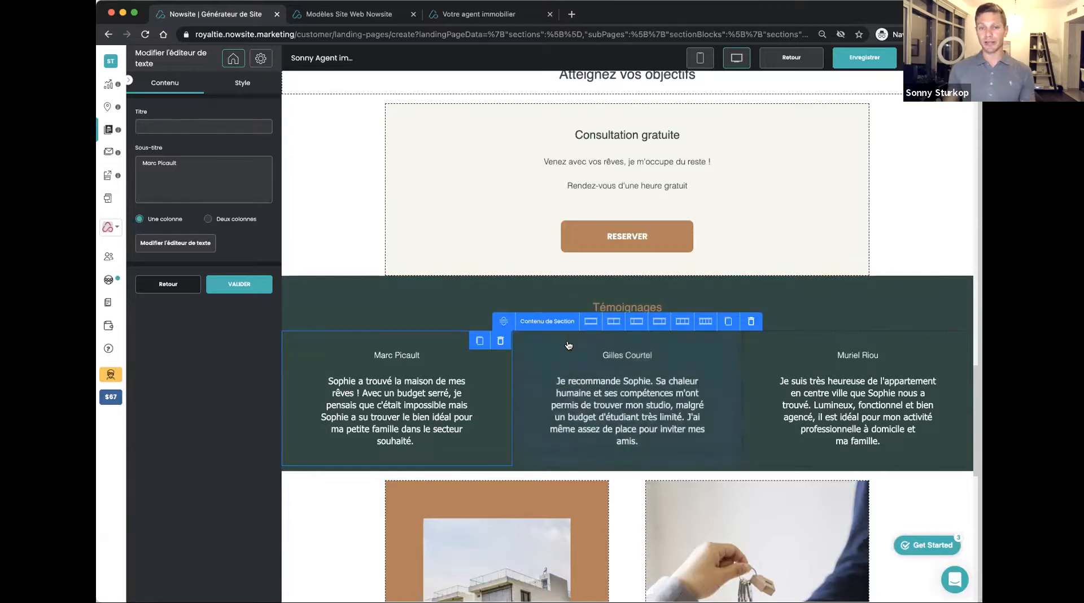
pyautogui.scroll(1, 514, 389)
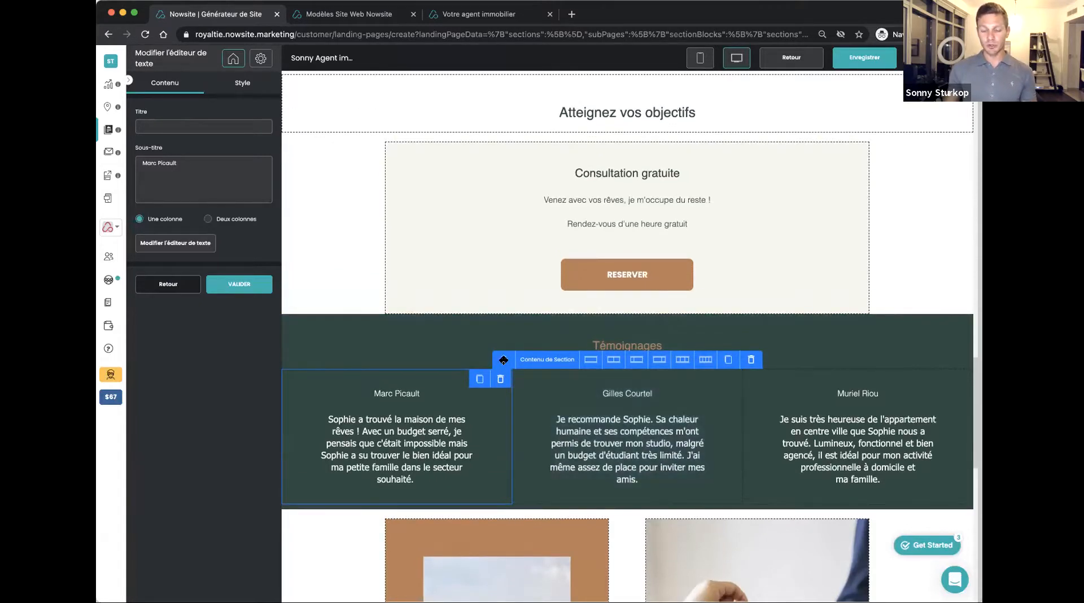
pyautogui.moveTo(504, 357); pyautogui.dragTo(489, 201)
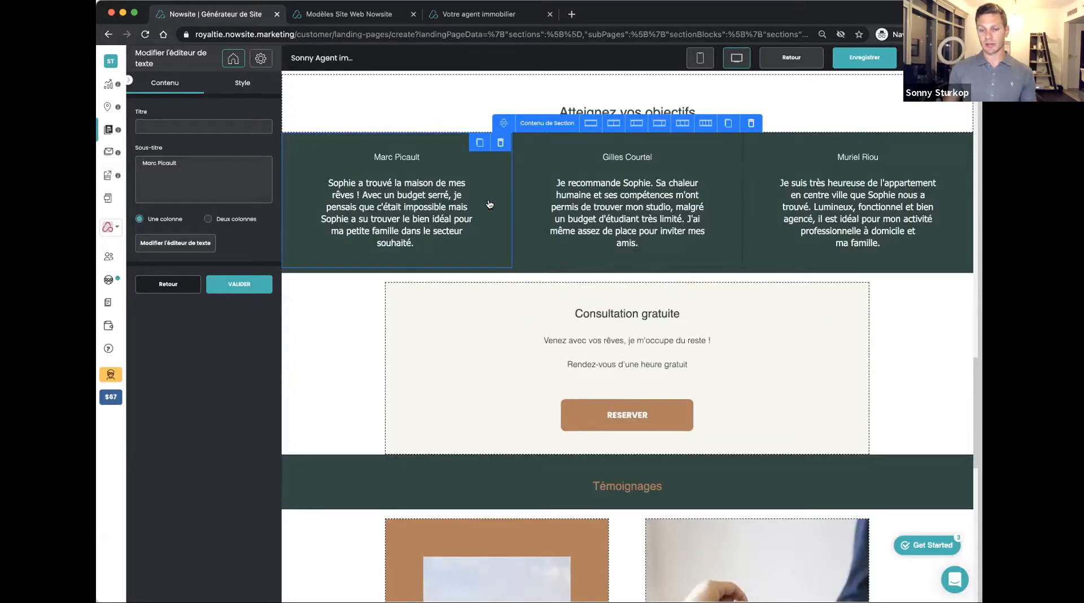
pyautogui.click(533, 477)
pyautogui.moveTo(513, 444); pyautogui.dragTo(522, 195)
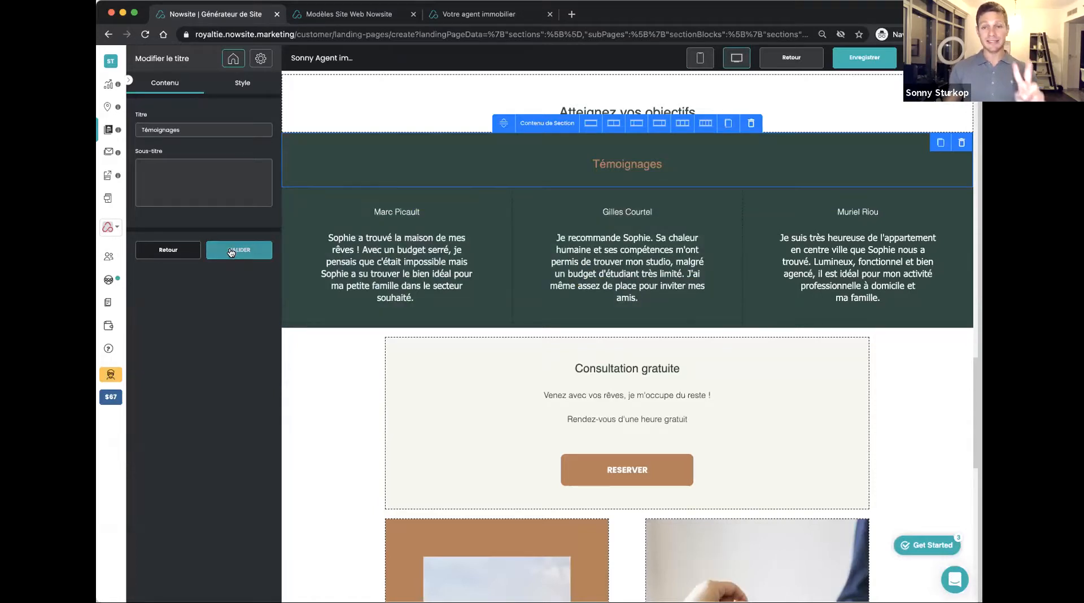
# Leave the site builder for the email campaigns and open the "Carte de Visite" email of the "Carte de Visite Digitale" campaign
pyautogui.click(110, 152)
pyautogui.click(540, 365)
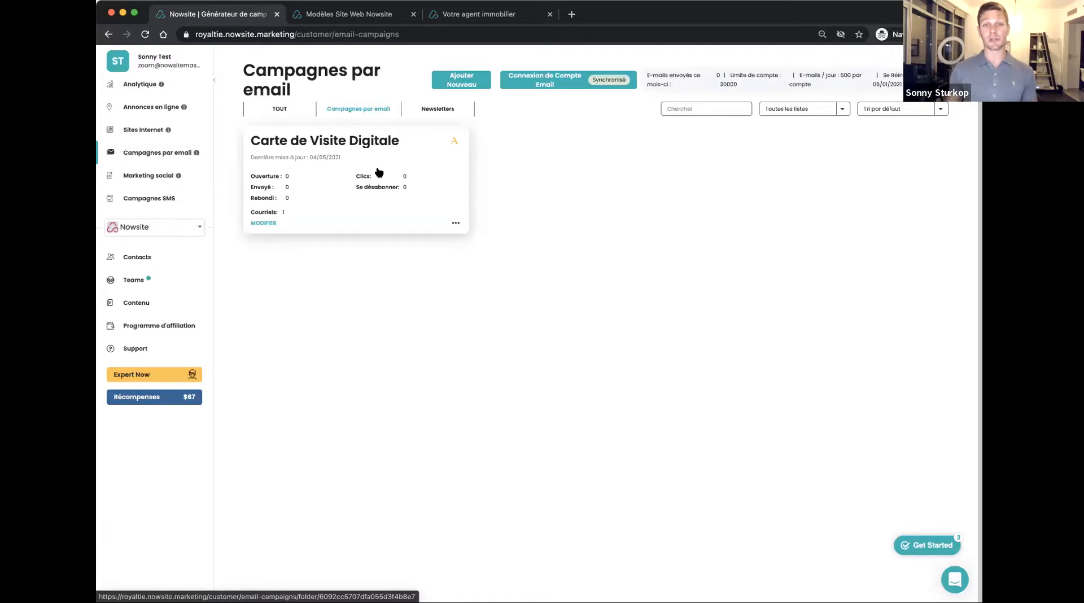
pyautogui.click(319, 179)
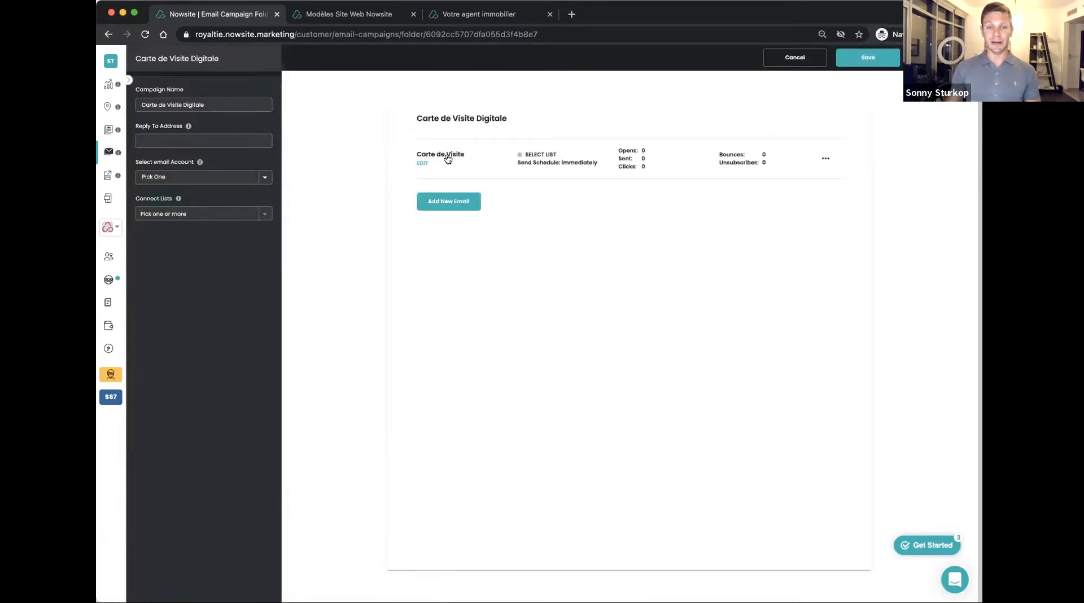
pyautogui.click(447, 155)
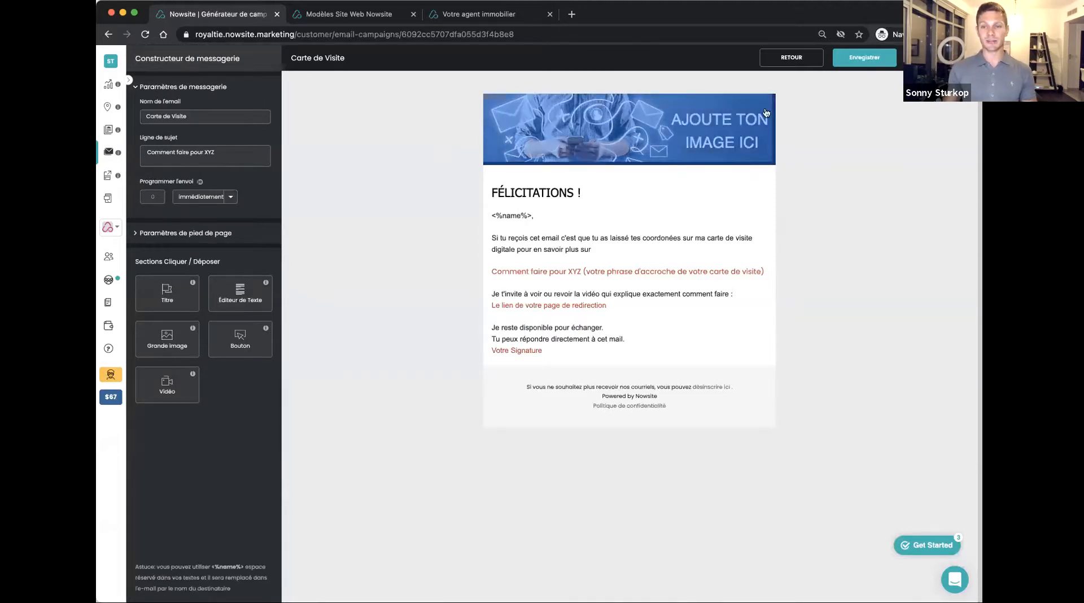
# Replace the email's header image with the sea-view villa photo from the Real Estate library, cropping away the upper part of the sky
pyautogui.click(618, 128)
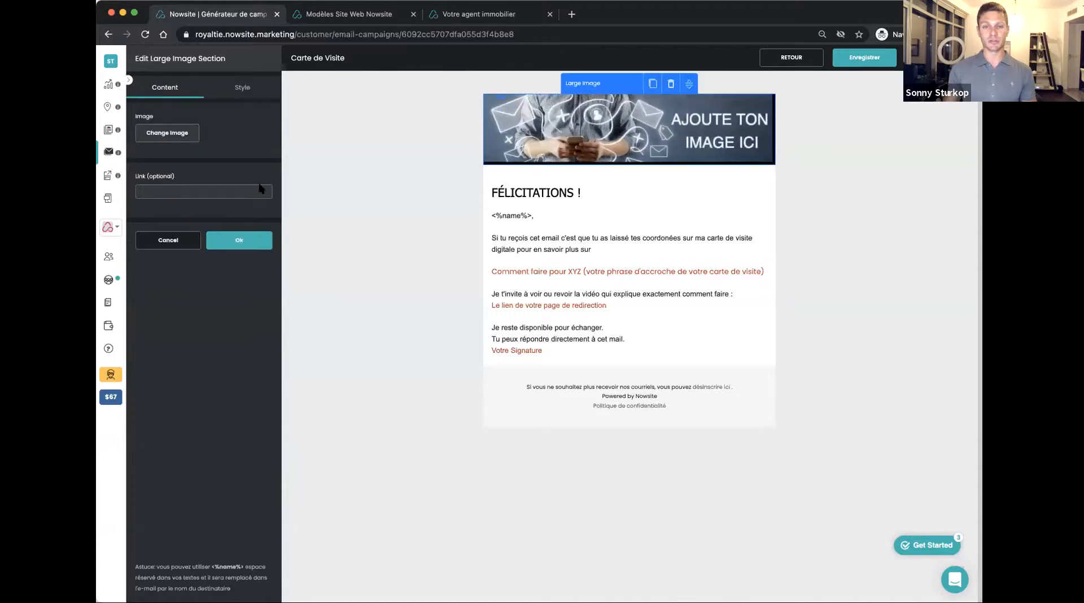
pyautogui.click(168, 133)
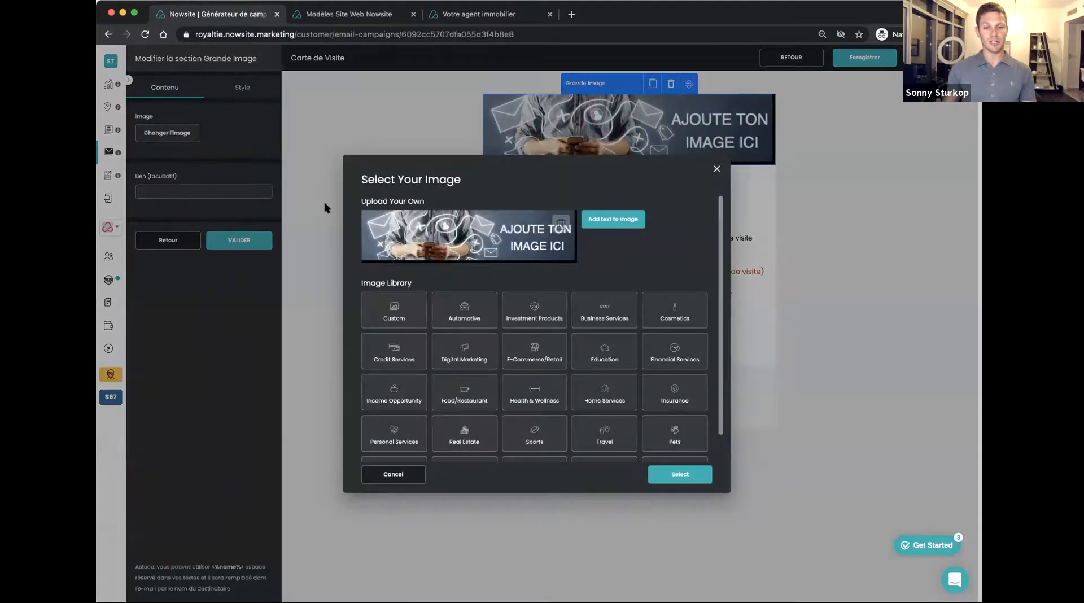
pyautogui.click(462, 436)
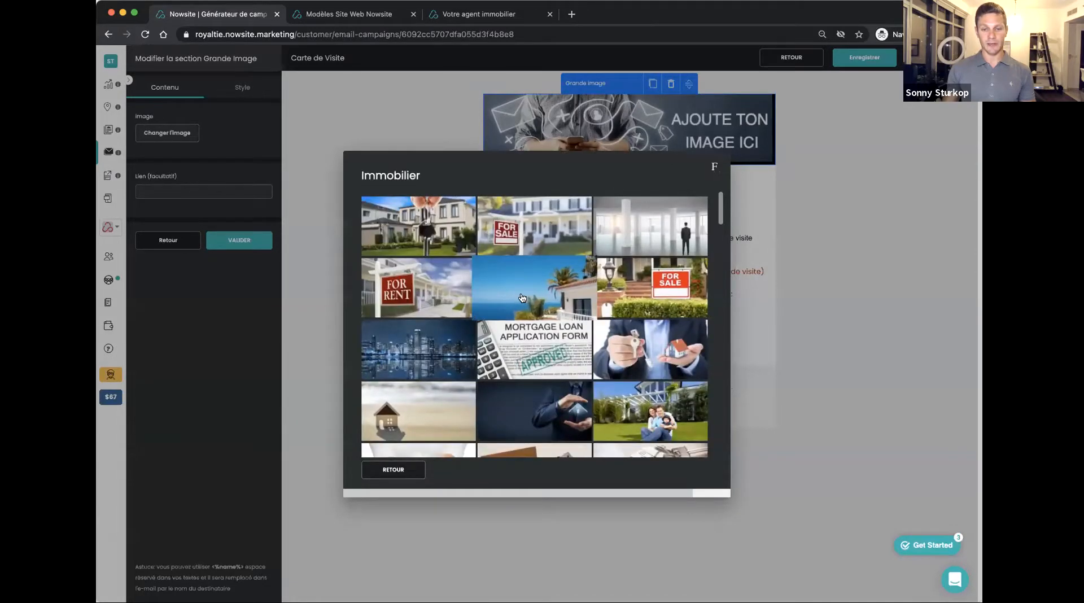
pyautogui.click(523, 298)
pyautogui.click(680, 470)
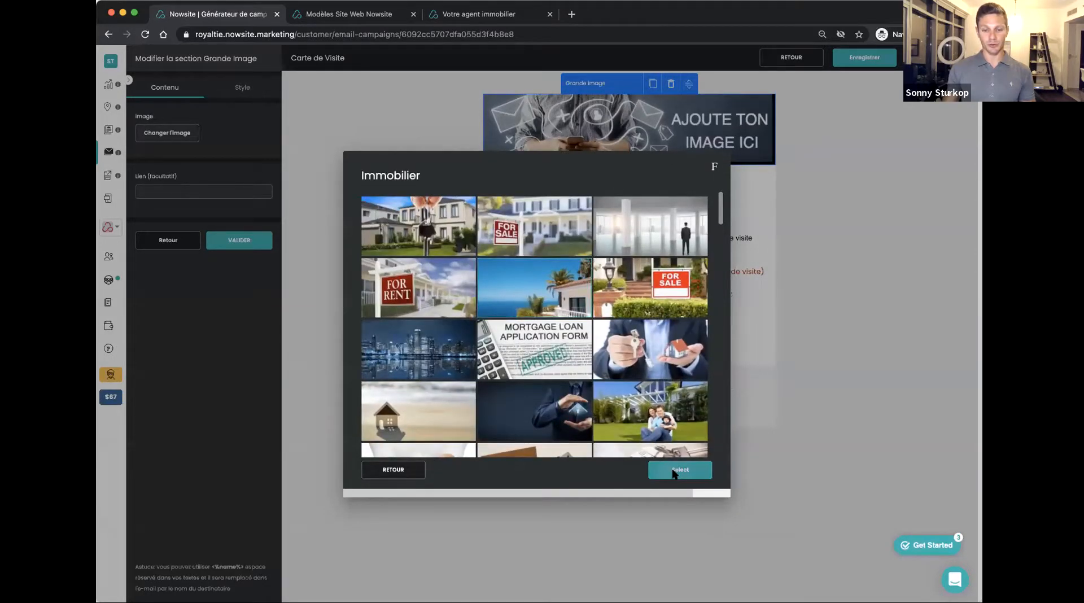
pyautogui.moveTo(534, 236); pyautogui.dragTo(546, 299)
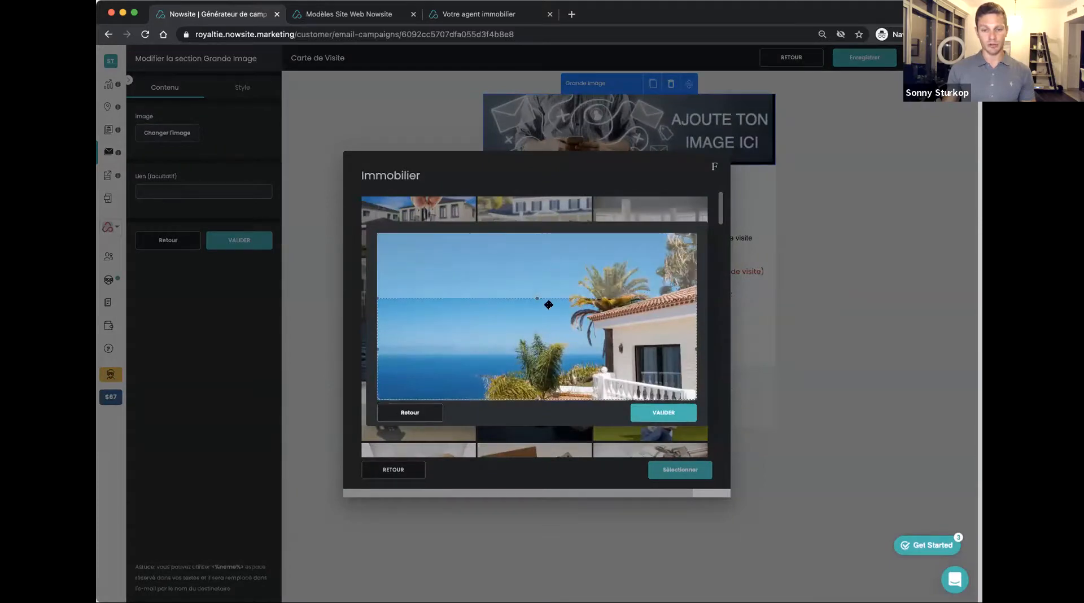
pyautogui.click(663, 413)
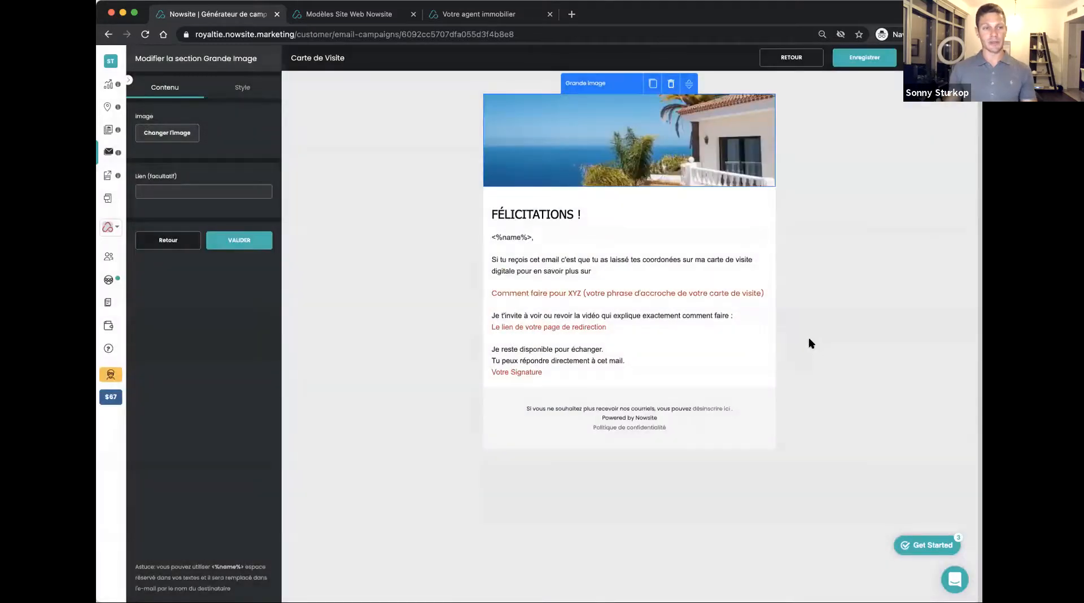
pyautogui.click(247, 244)
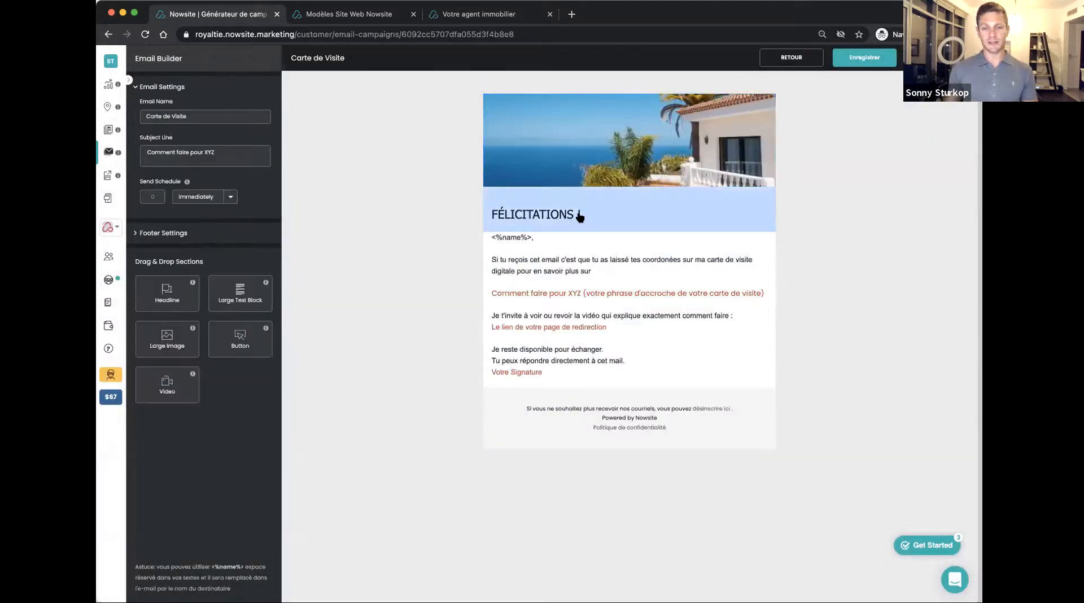
# Open the email's body text for editing and replace the red "Comment faire pour XYZ" placeholder with a phrase starting "Comment tu"
pyautogui.click(538, 247)
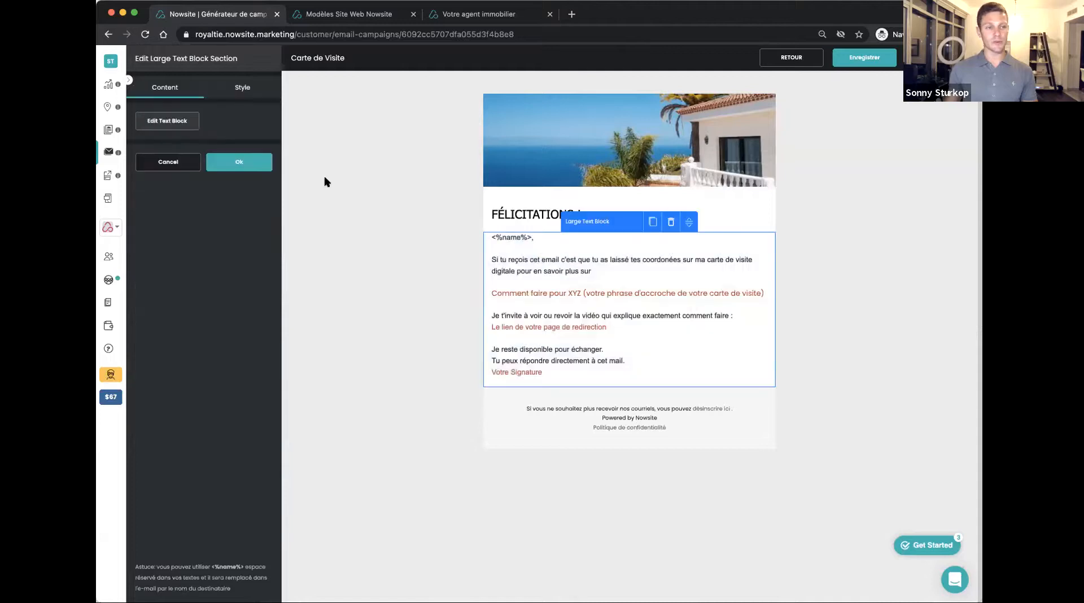
pyautogui.click(181, 120)
pyautogui.moveTo(360, 255); pyautogui.dragTo(283, 248)
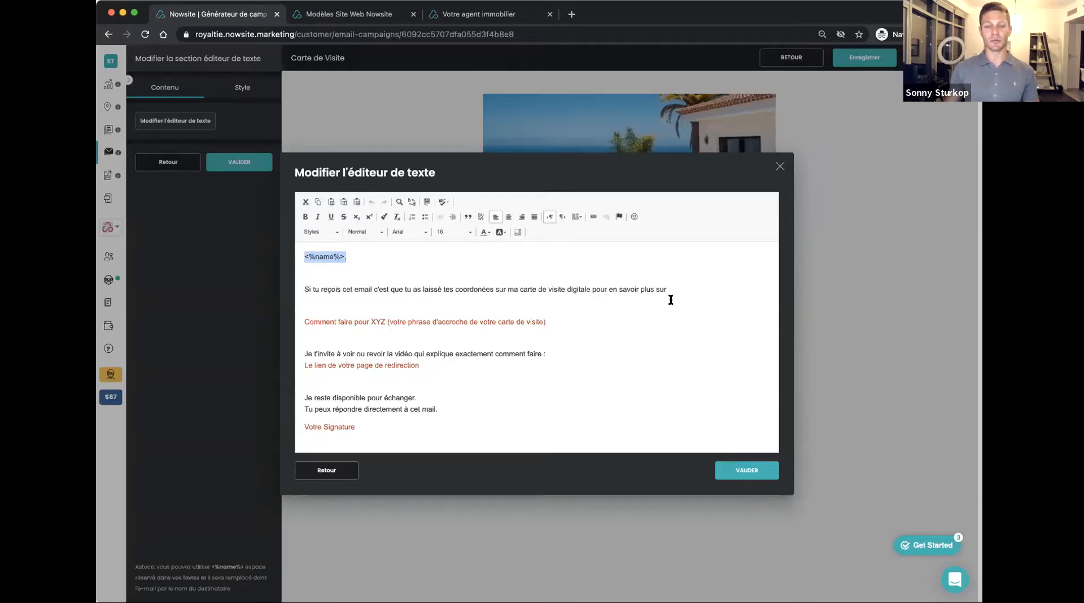
pyautogui.moveTo(577, 323); pyautogui.dragTo(249, 300)
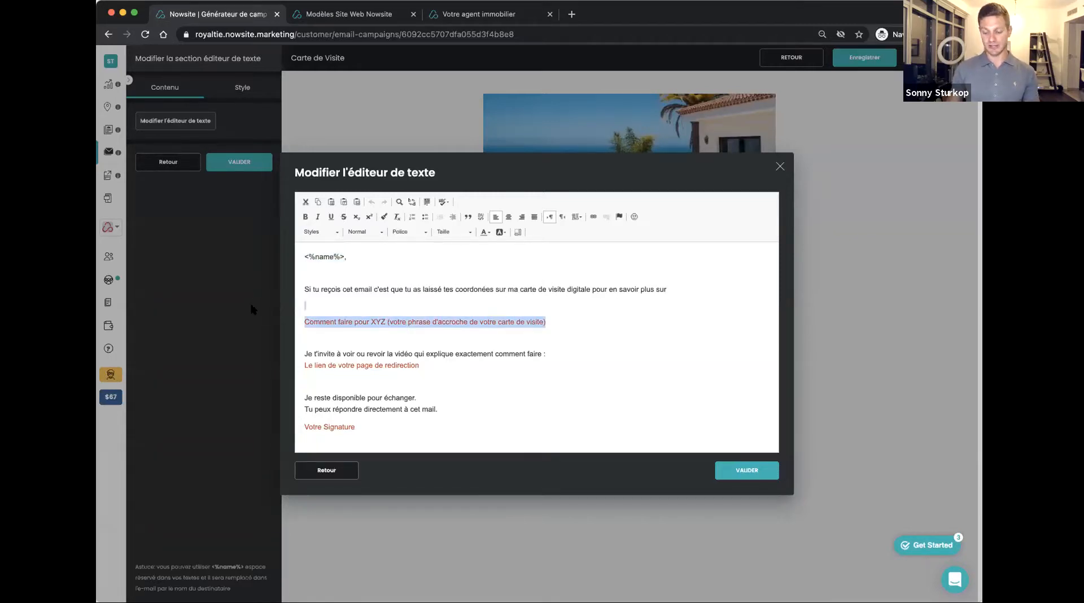
pyautogui.press('BackSpace')
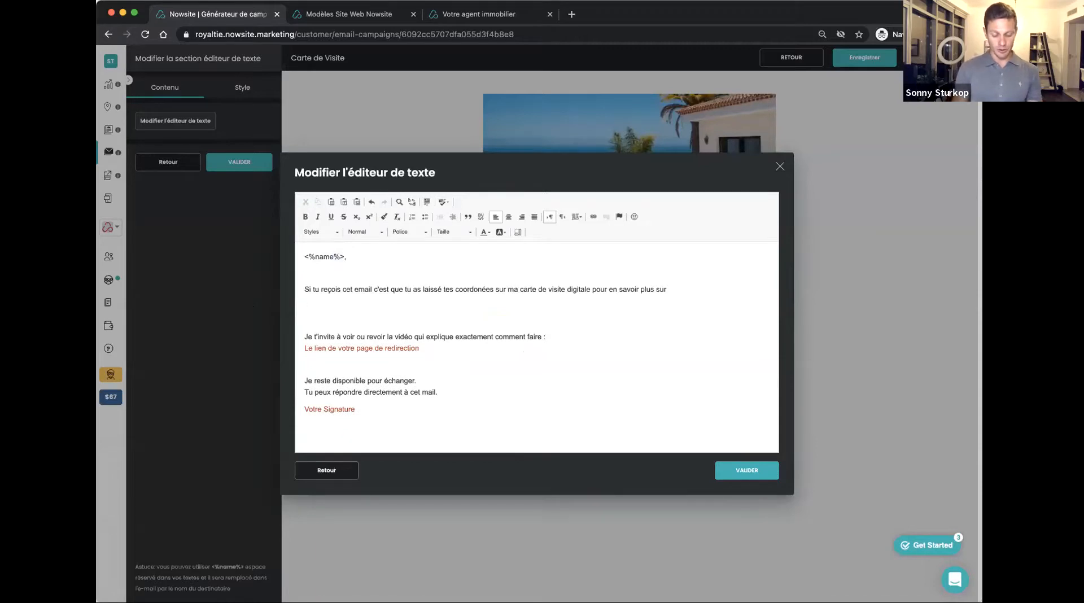
pyautogui.write('Comment tu oe')
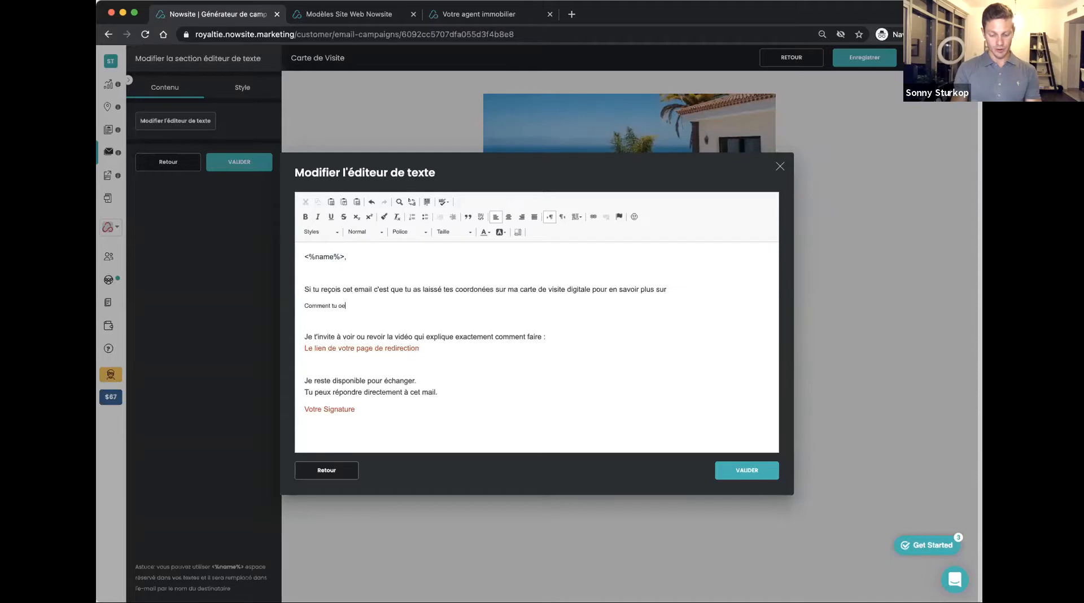
# Set the font size of the whole body text to 18
pyautogui.moveTo(355, 410)
pyautogui.mouseDown()
pyautogui.moveTo(302, 247)
pyautogui.moveTo(450, 244)
pyautogui.mouseUp()
pyautogui.click(465, 232)
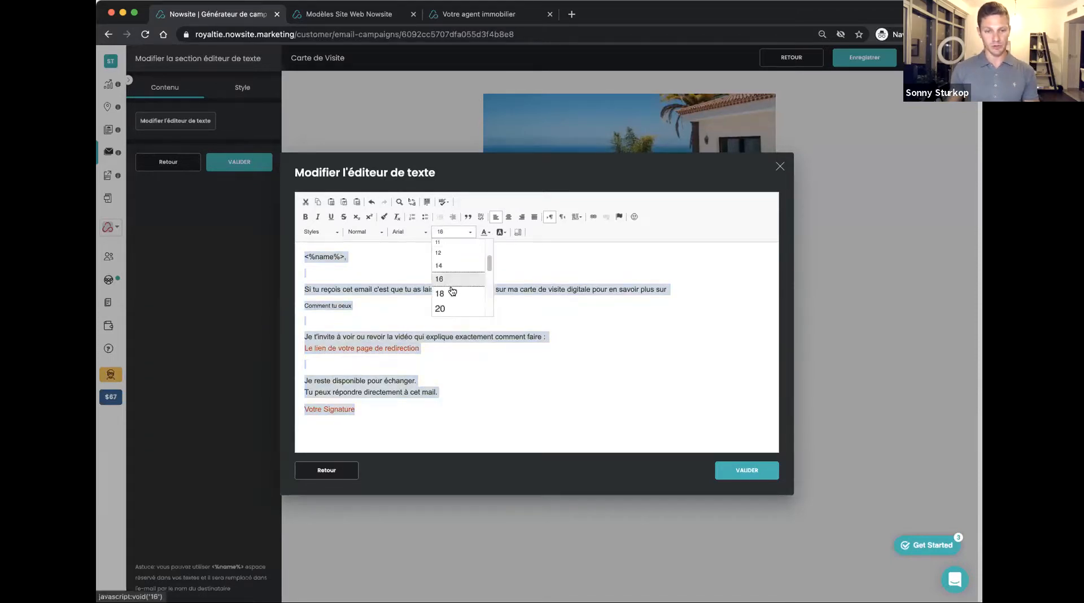
pyautogui.click(444, 293)
pyautogui.click(390, 317)
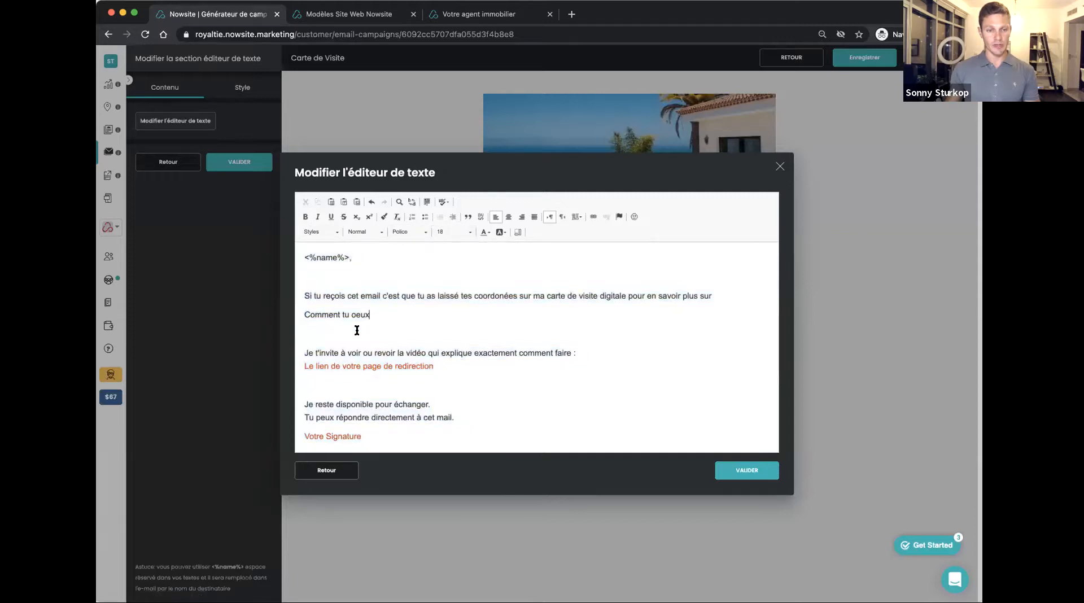
# Complete the hook phrase so it reads "Comment tu peux vendre ta maison en 1 mois sans descendre ton prix"
pyautogui.press('BackSpace')
pyautogui.press('BackSpace')
pyautogui.press('BackSpace')
pyautogui.press('BackSpace')
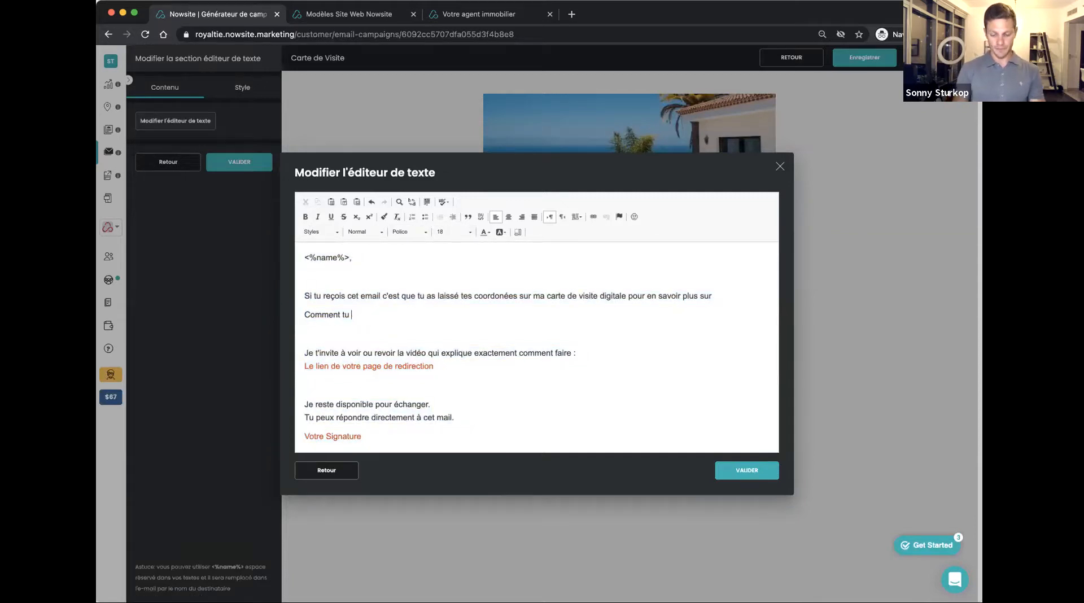
pyautogui.write('peux vendre ta maison e')
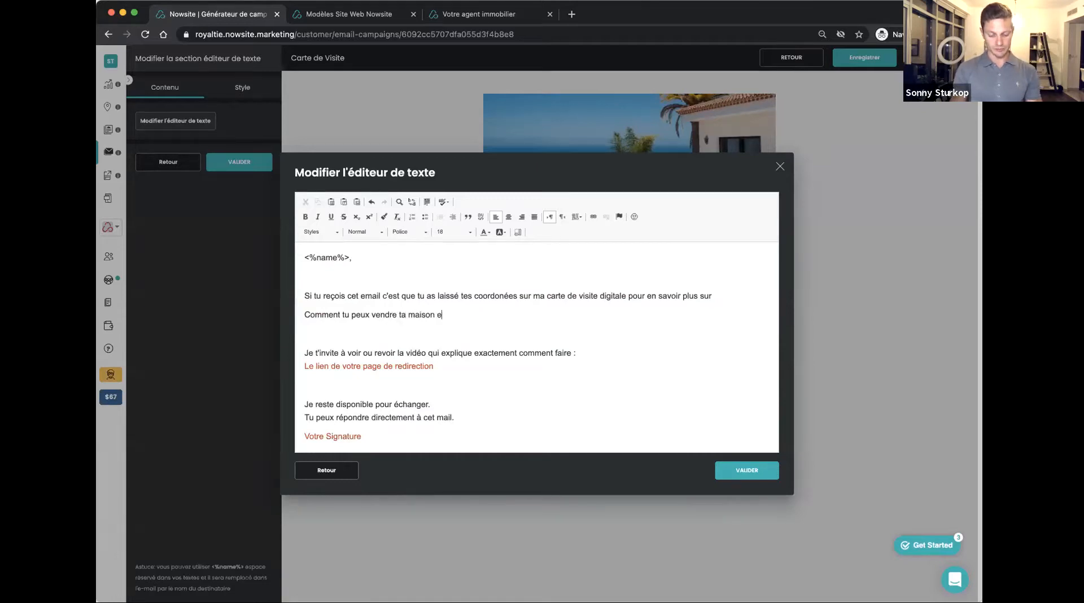
pyautogui.write('n 1 mois')
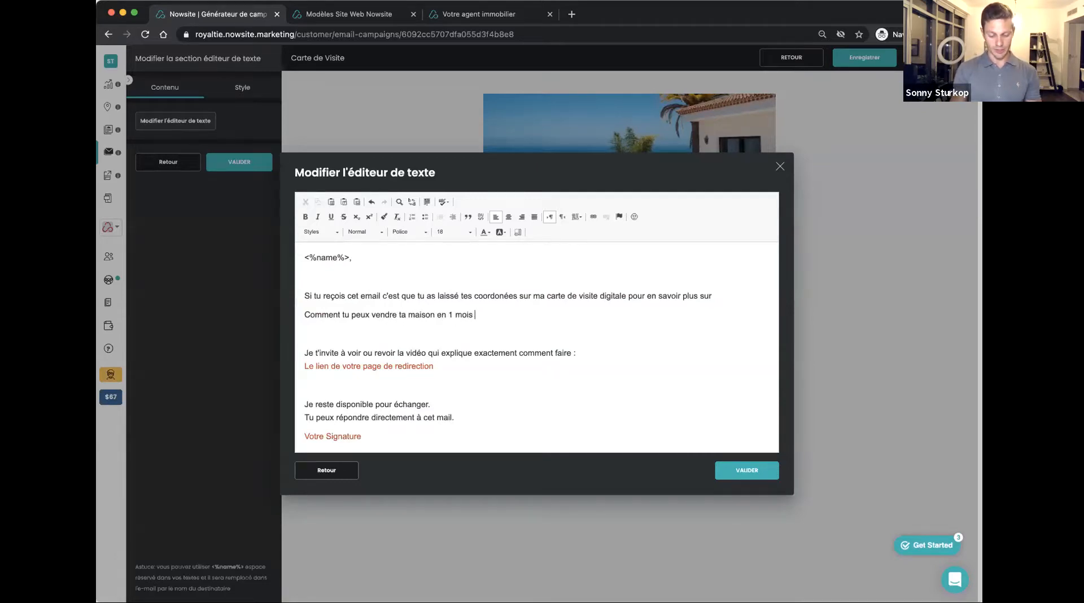
pyautogui.write(' sans d')
pyautogui.press('BackSpace')
pyautogui.write('d')
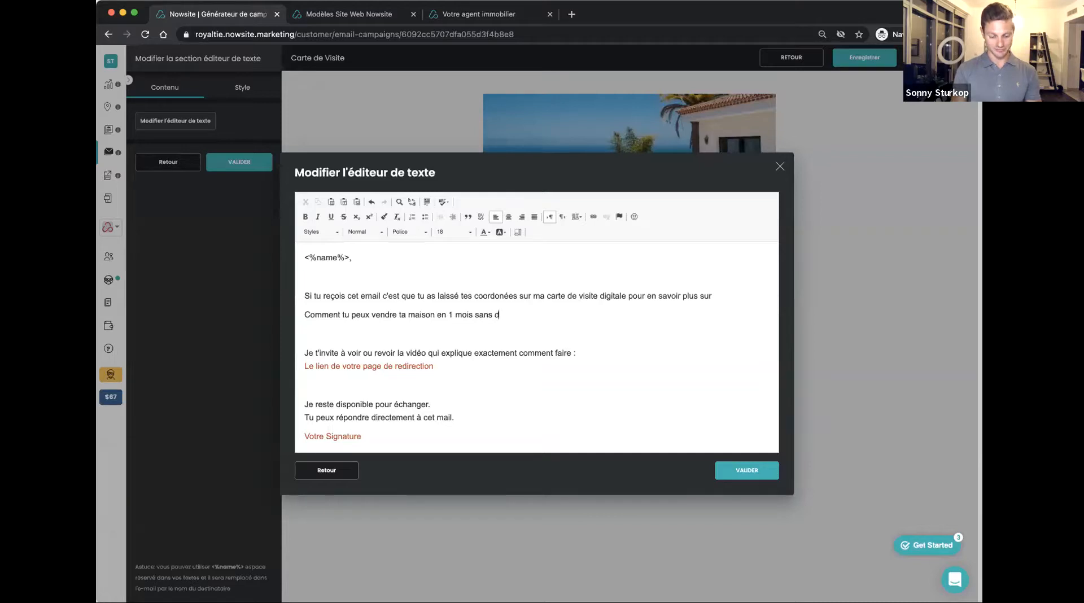
pyautogui.write('escendre ton prix')
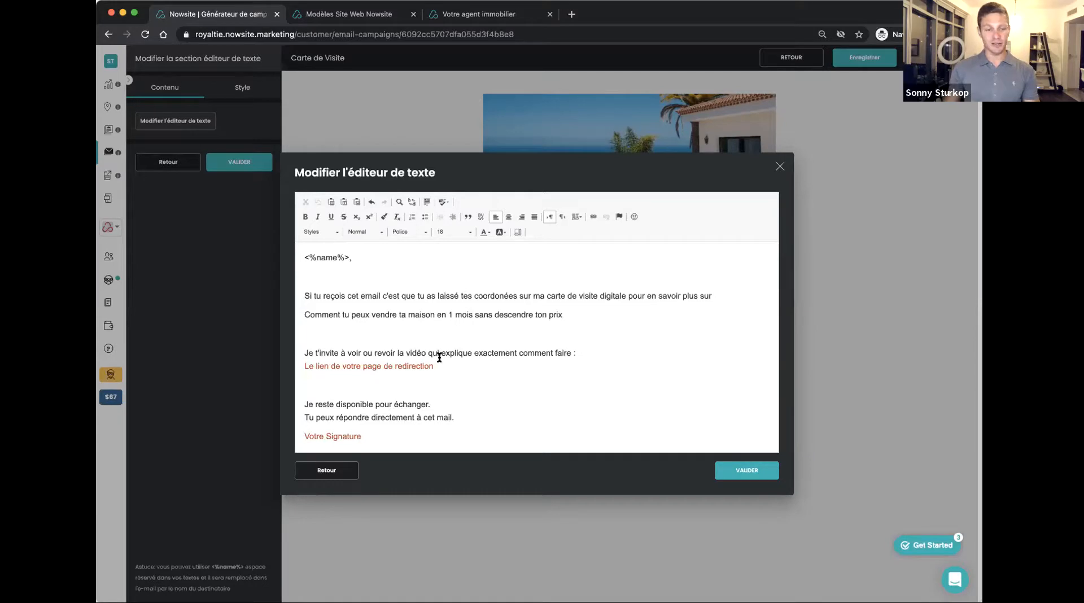
# Make "sans descendre ton prix" bold and underline "comment faire" in the video invitation line
pyautogui.moveTo(433, 366); pyautogui.dragTo(284, 365)
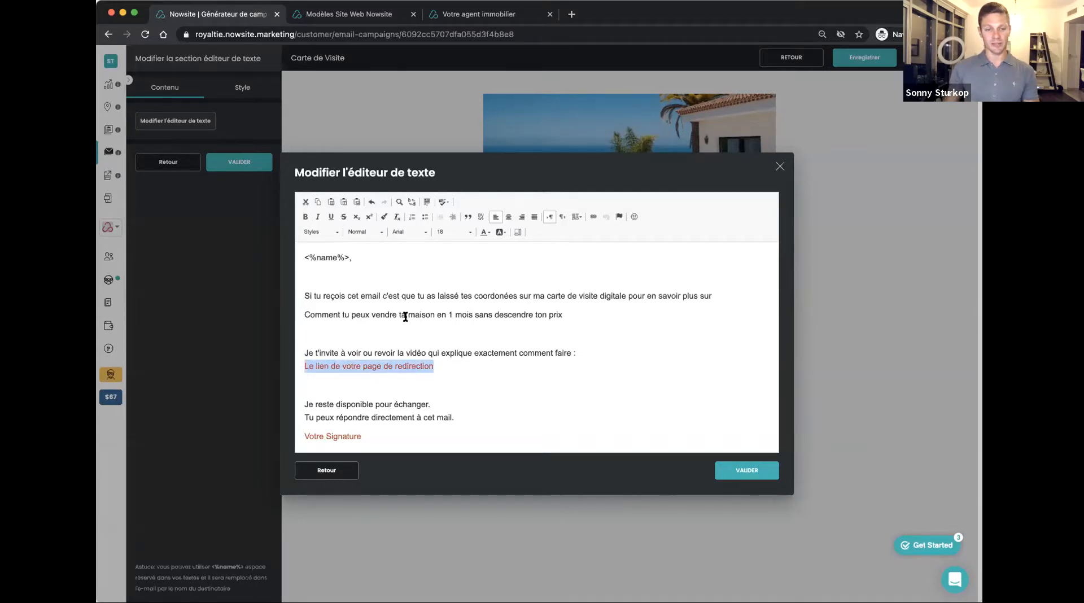
pyautogui.moveTo(474, 314); pyautogui.dragTo(572, 314)
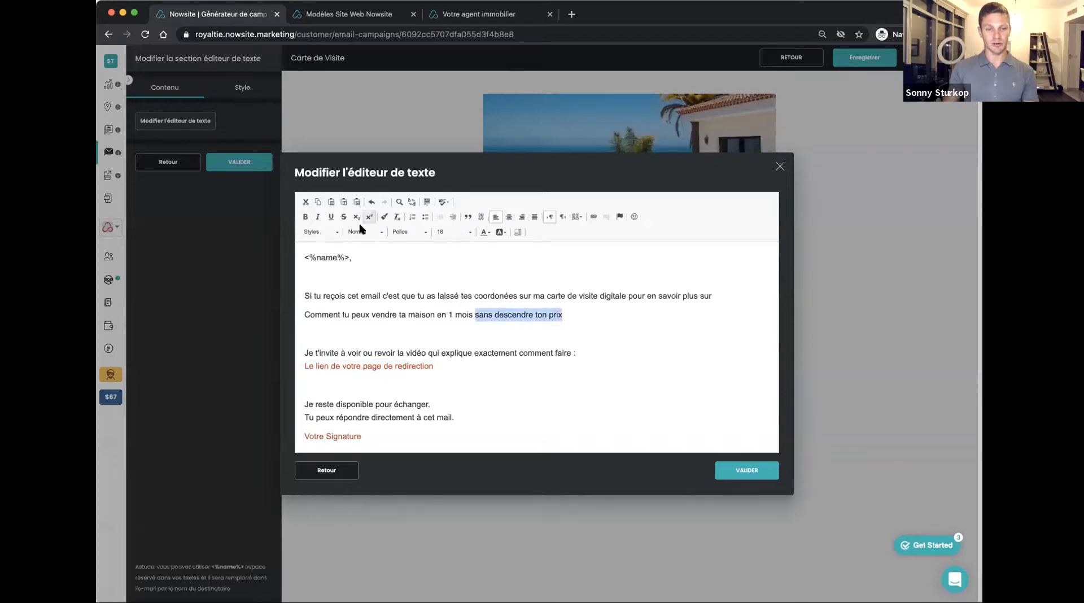
pyautogui.click(305, 217)
pyautogui.click(440, 339)
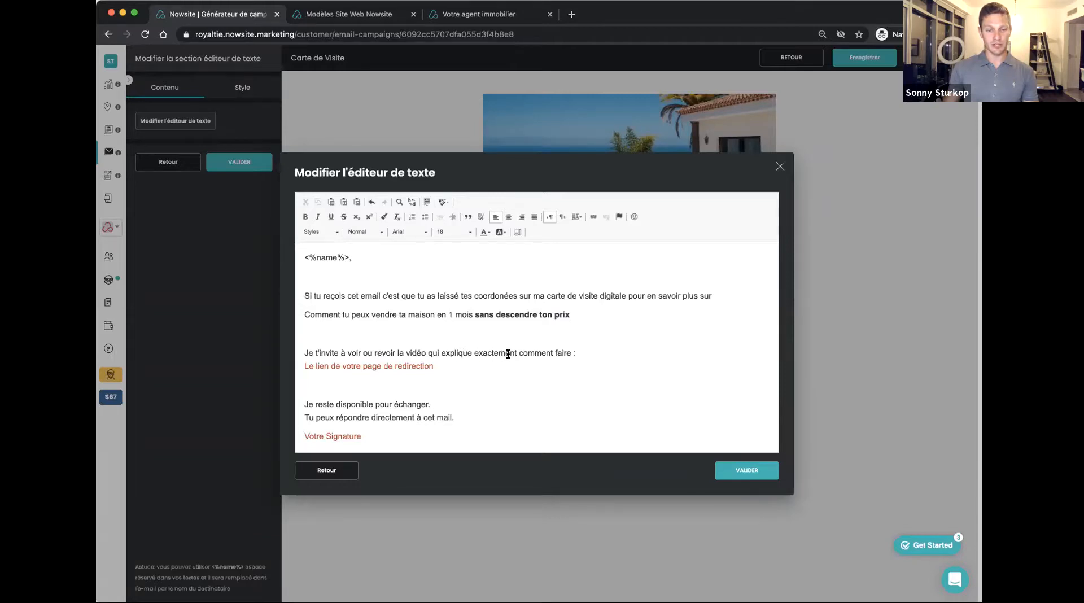
pyautogui.moveTo(518, 353); pyautogui.dragTo(570, 353)
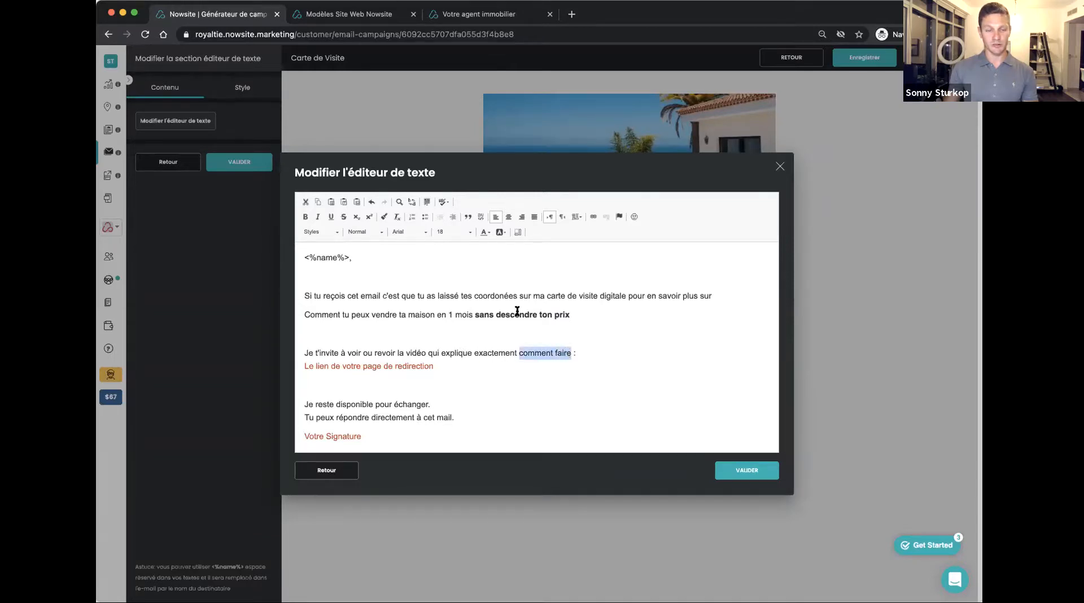
pyautogui.click(330, 216)
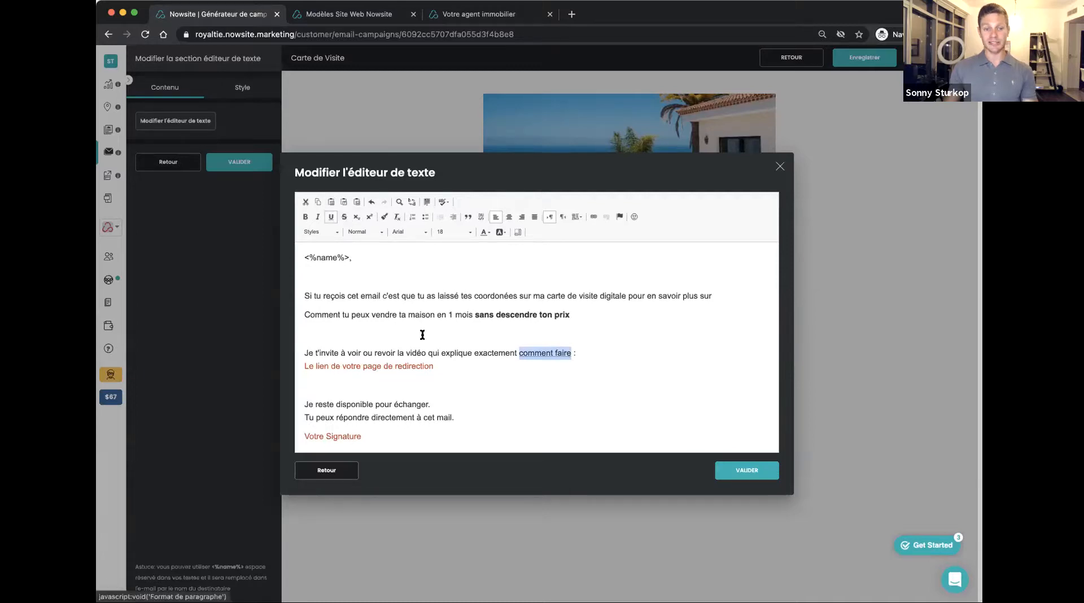
pyautogui.click(445, 356)
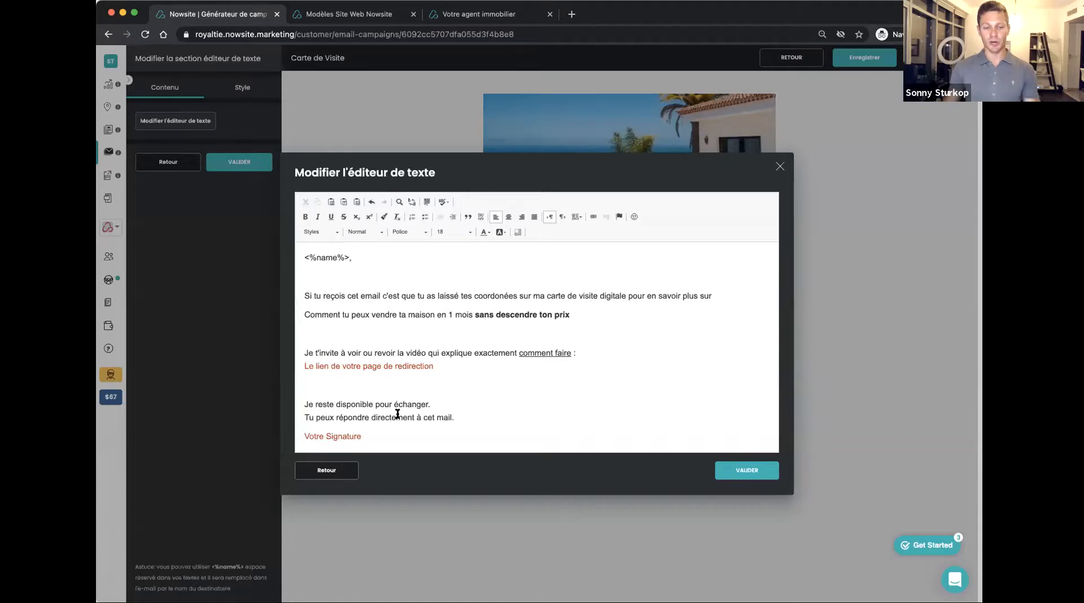
# Replace the "Votre Signature" placeholder with the sender's first name in bold black and validate the text block
pyautogui.moveTo(390, 432)
pyautogui.mouseDown()
pyautogui.moveTo(298, 421)
pyautogui.moveTo(307, 439)
pyautogui.mouseUp()
pyautogui.write('Sonny')
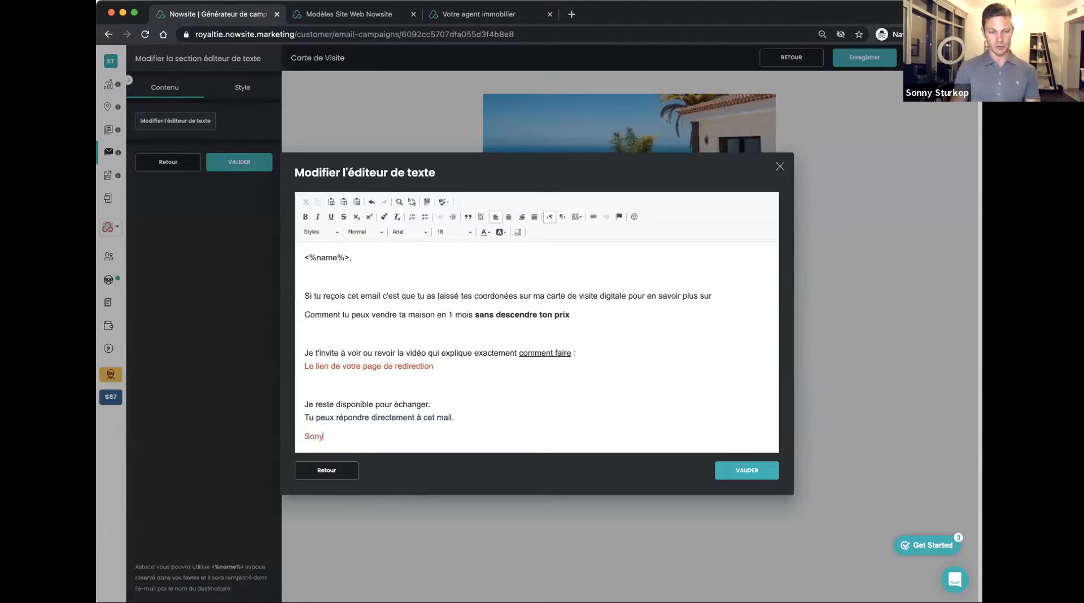
pyautogui.press('BackSpace')
pyautogui.write('ny')
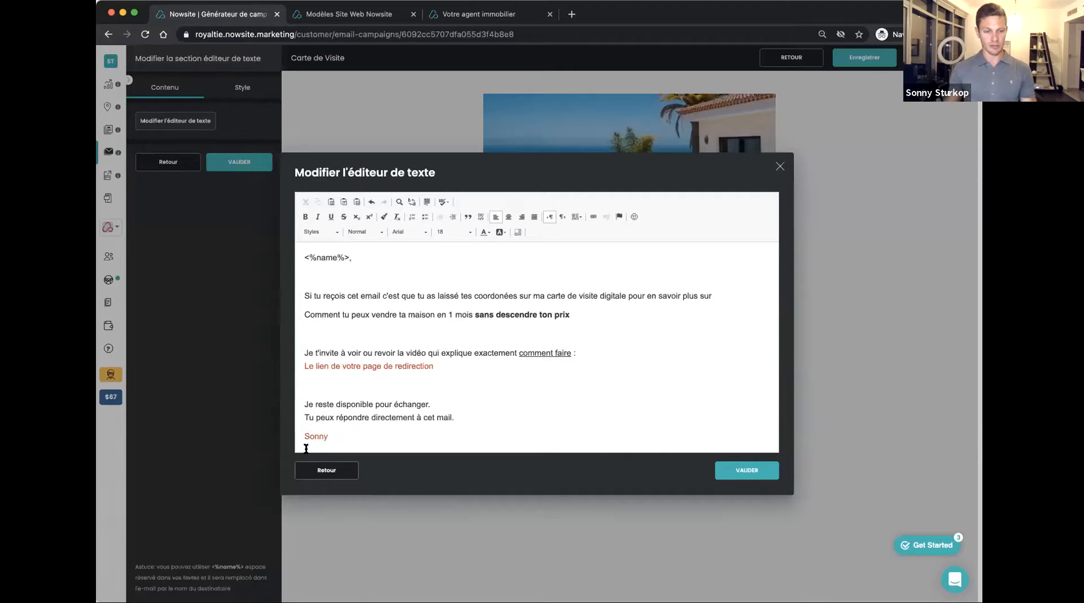
pyautogui.doubleClick(311, 438)
pyautogui.click(306, 218)
pyautogui.click(485, 233)
pyautogui.click(425, 269)
pyautogui.click(747, 470)
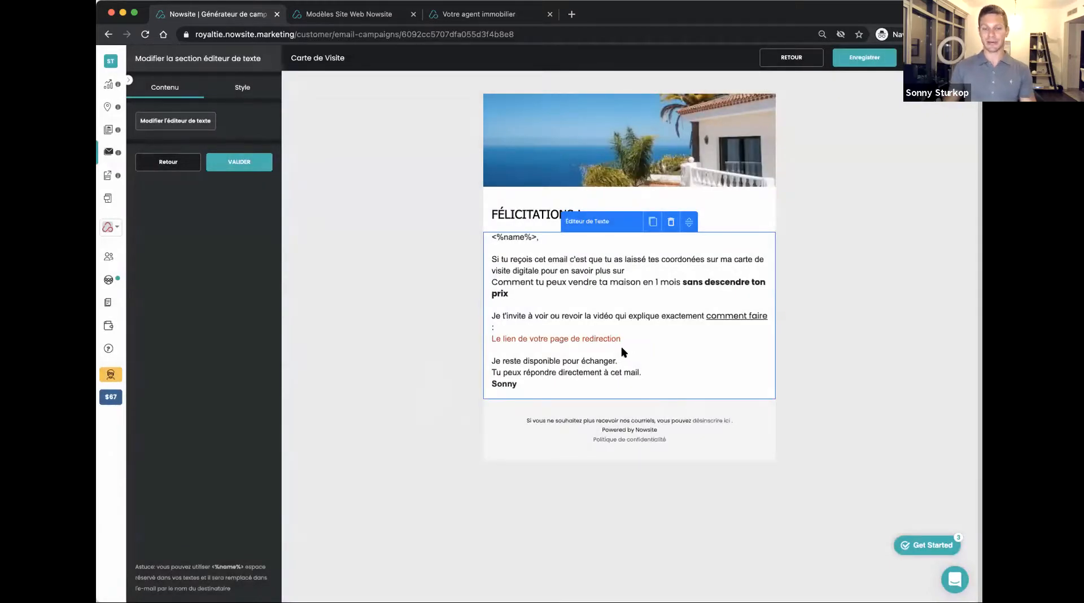
pyautogui.click(243, 162)
# Add a button section below the body text and label the button "Voir mon site"
pyautogui.moveTo(242, 338); pyautogui.dragTo(666, 401)
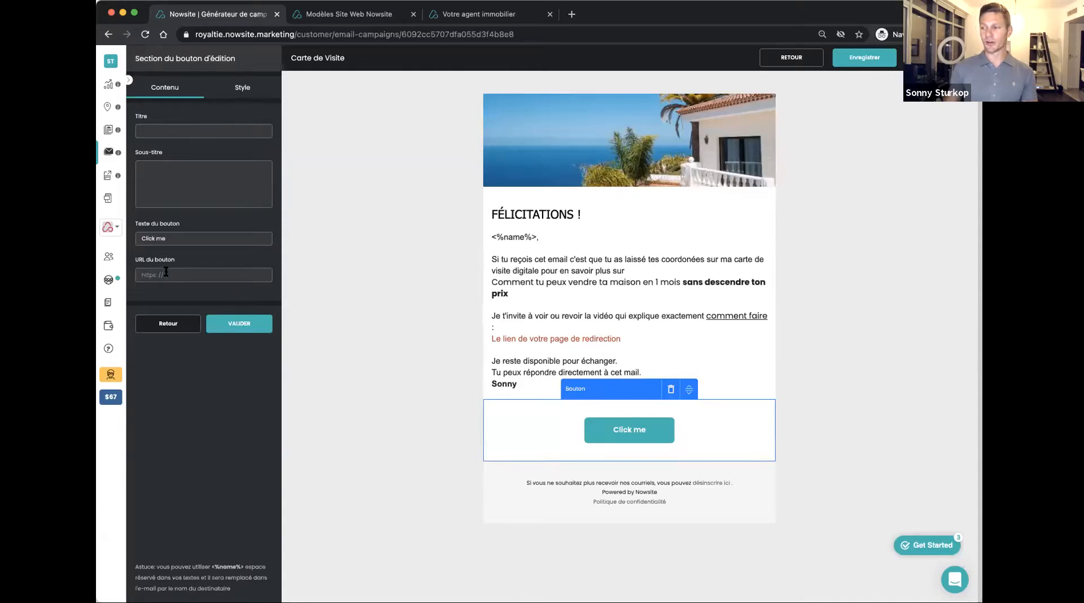
pyautogui.moveTo(170, 240); pyautogui.dragTo(124, 234)
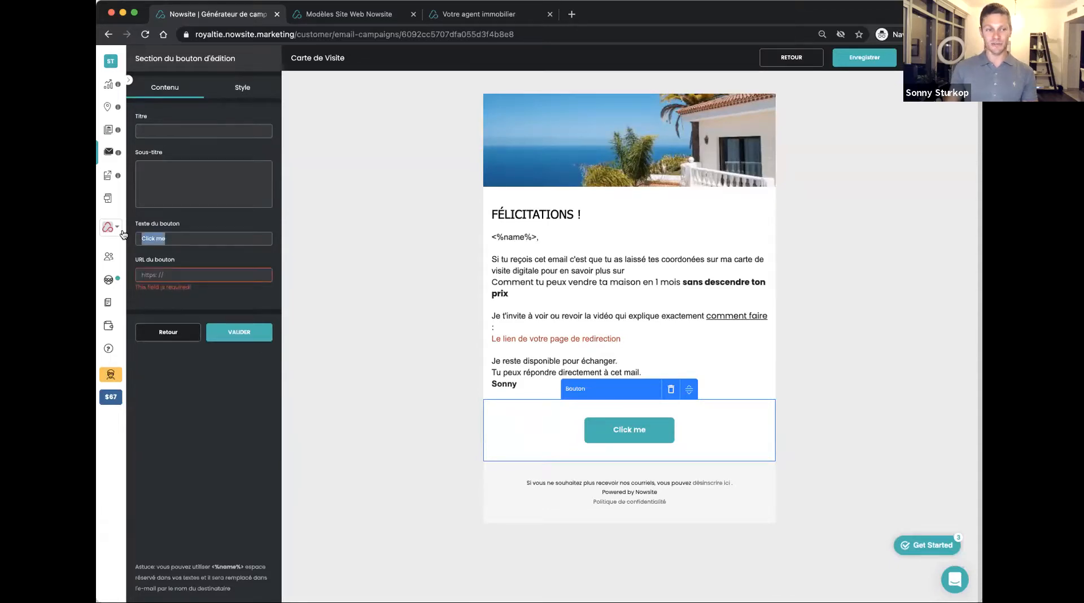
pyautogui.write('Voir m')
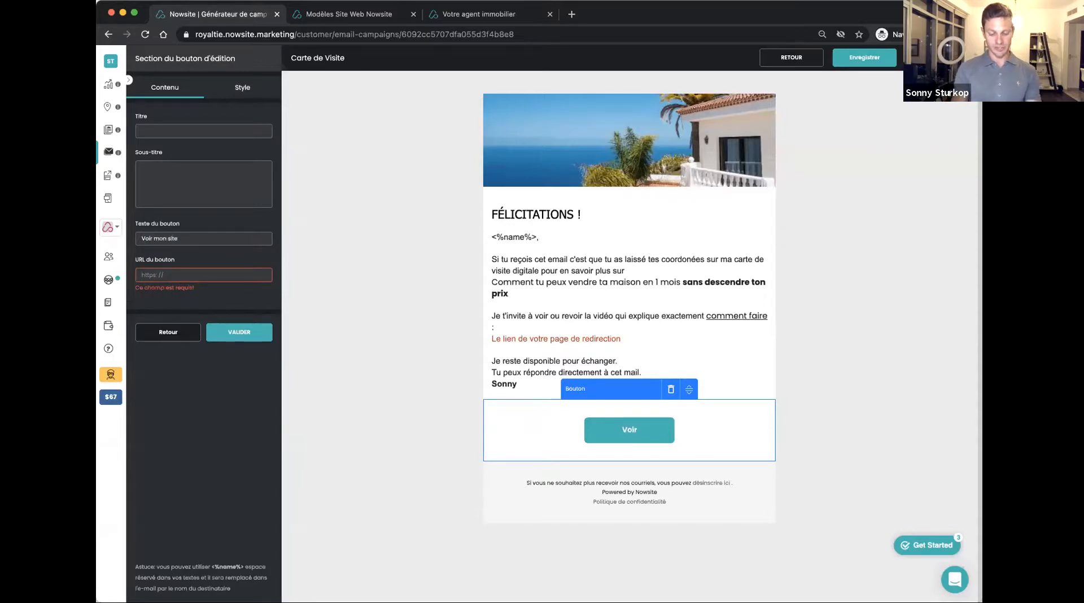
# Set the "Voir mon site" button's size to medium (MOYEN)
pyautogui.click(242, 89)
pyautogui.click(156, 114)
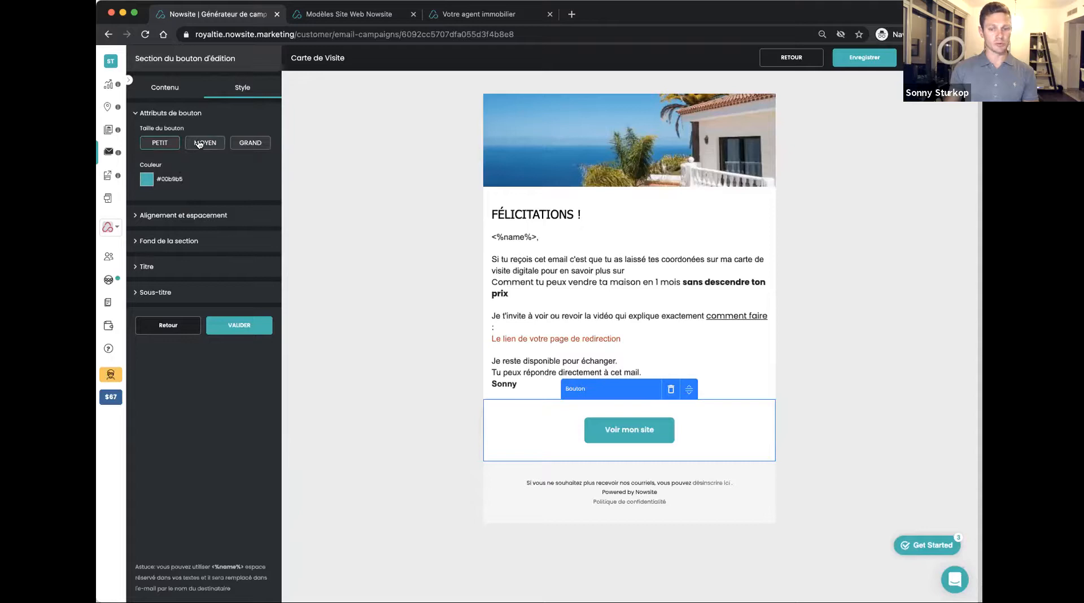
pyautogui.click(199, 143)
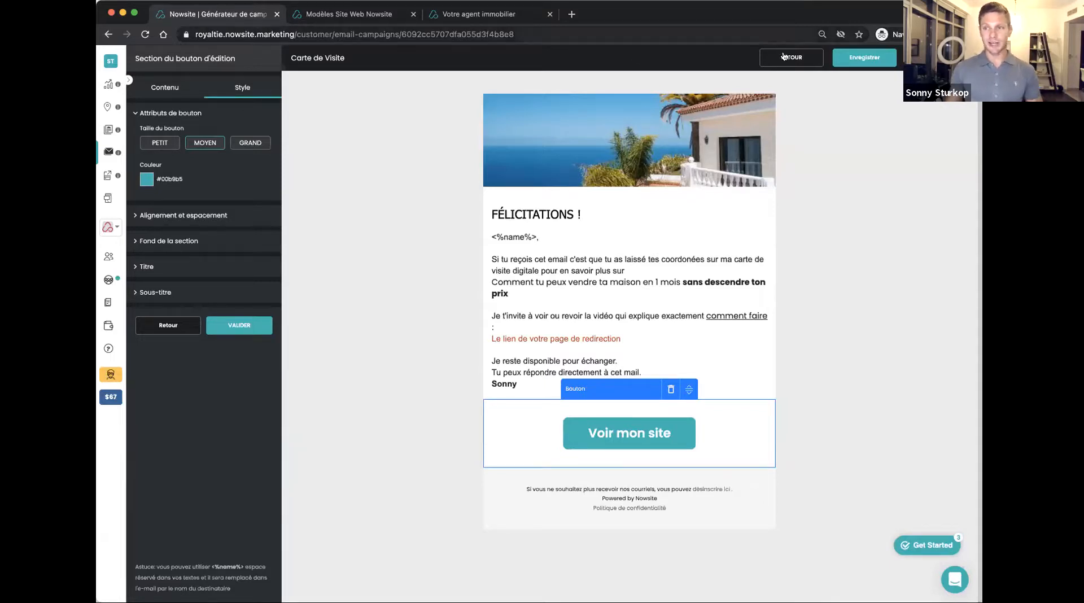
# Leave the "Carte de Visite" email without saving the changes and return to its campaign
pyautogui.click(801, 59)
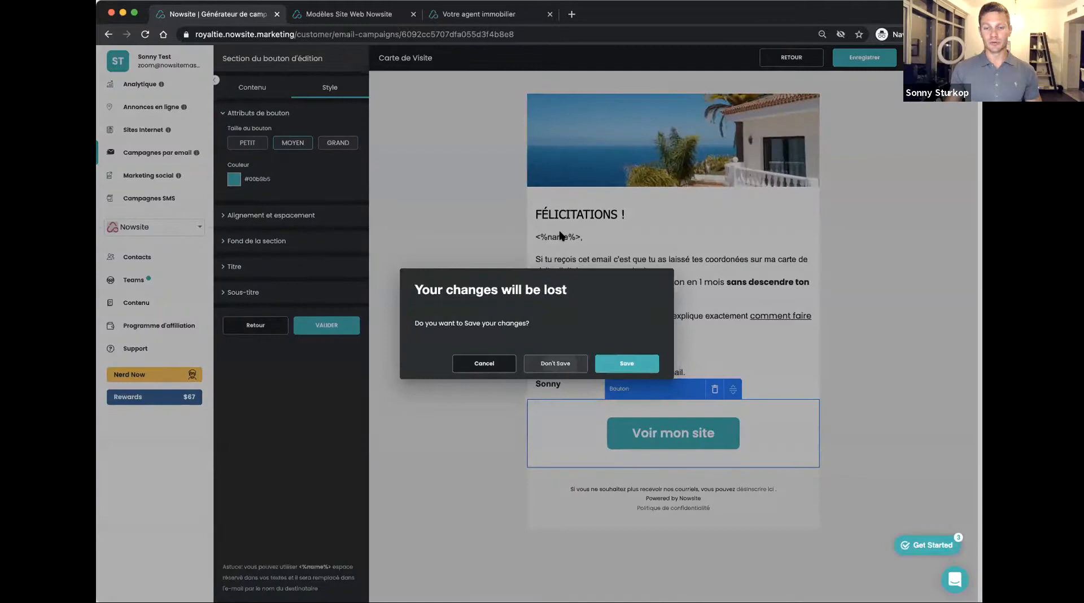
pyautogui.click(556, 363)
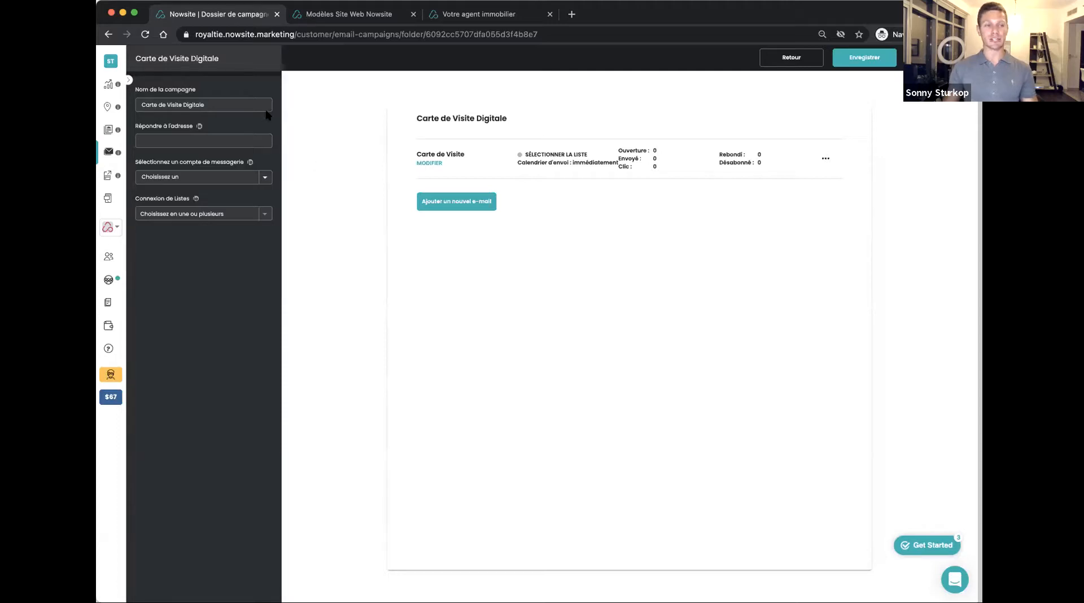
# Start a social marketing post with the white two-storey villa photo from the Immobilier image library
pyautogui.click(111, 175)
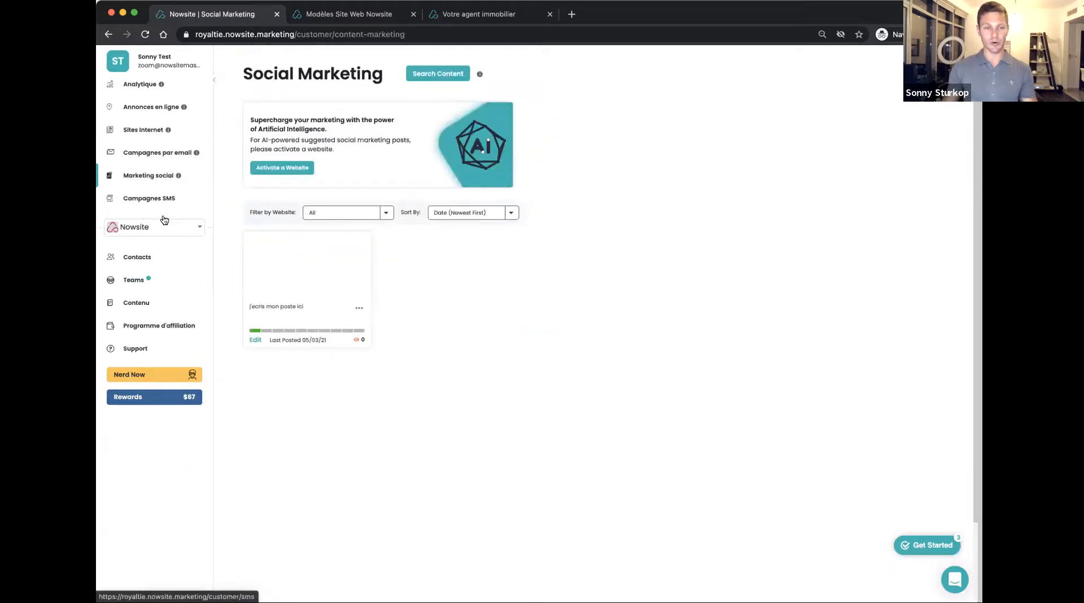
pyautogui.click(449, 74)
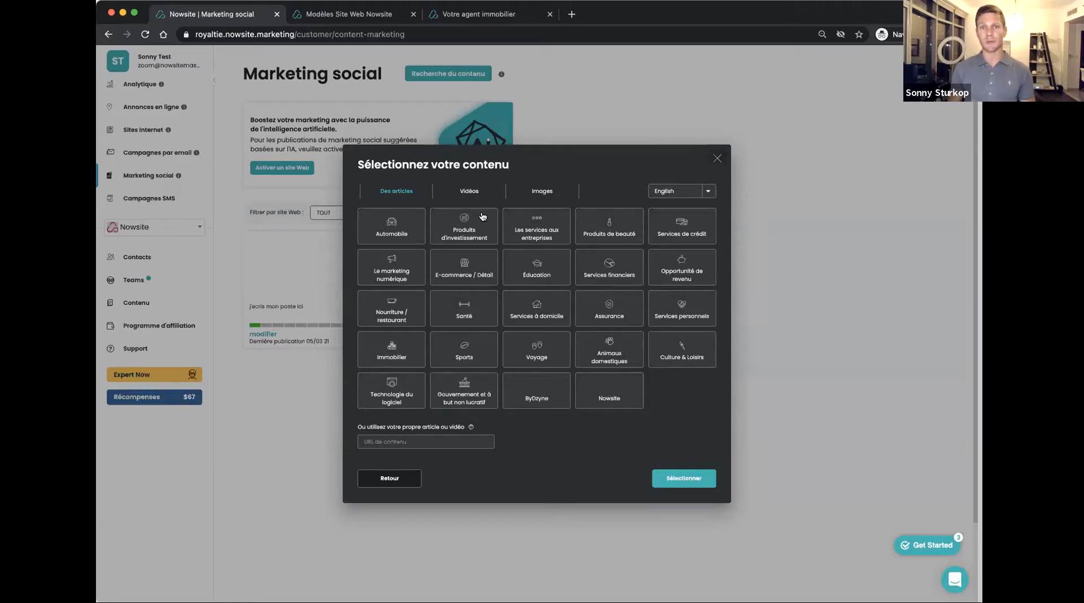
pyautogui.click(543, 192)
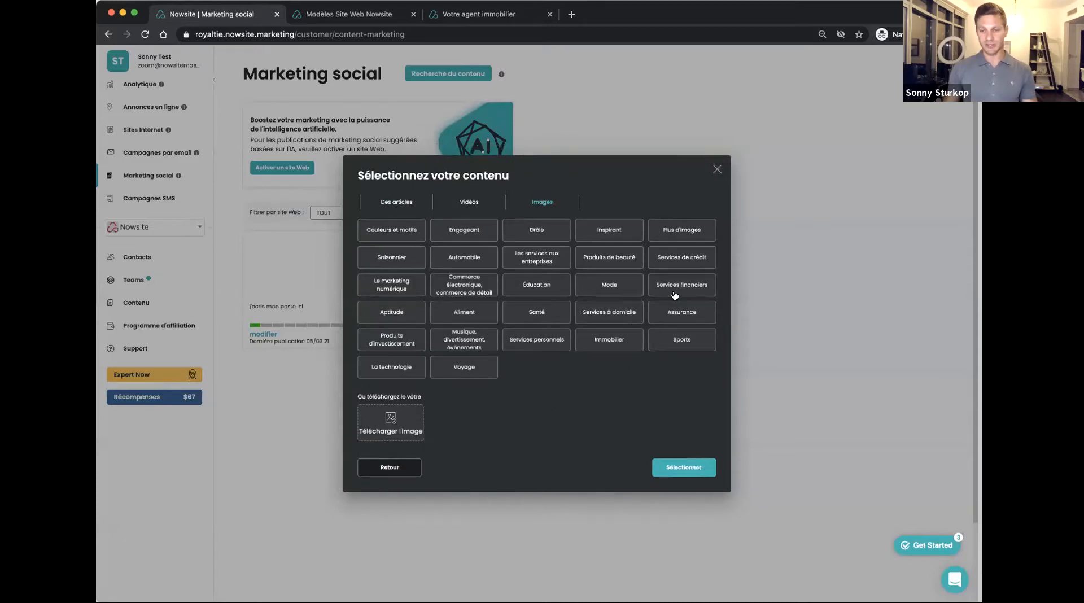
pyautogui.click(625, 338)
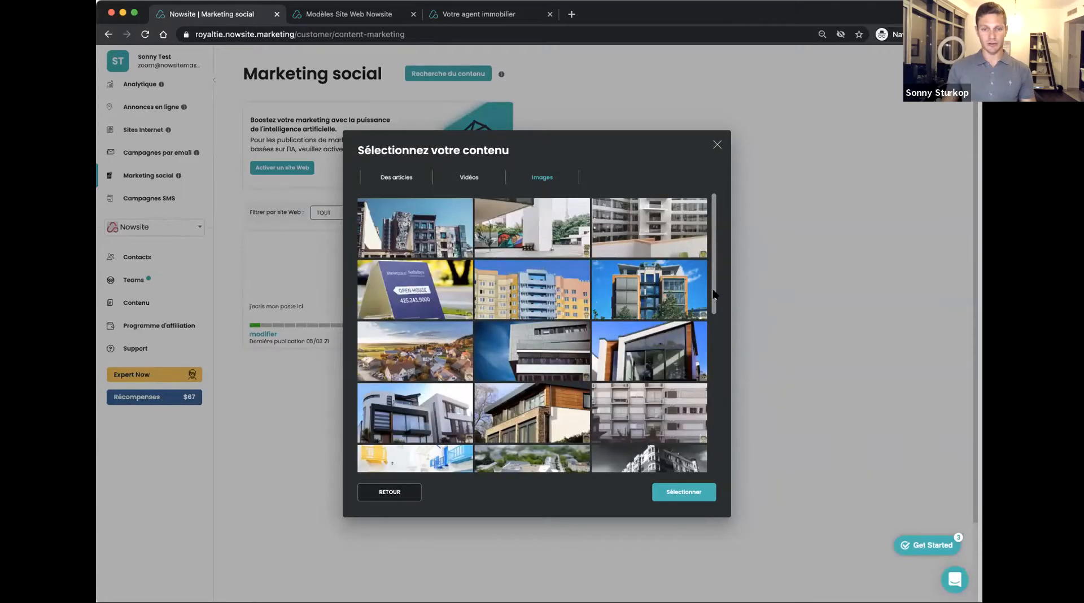
pyautogui.moveTo(716, 296); pyautogui.dragTo(713, 424)
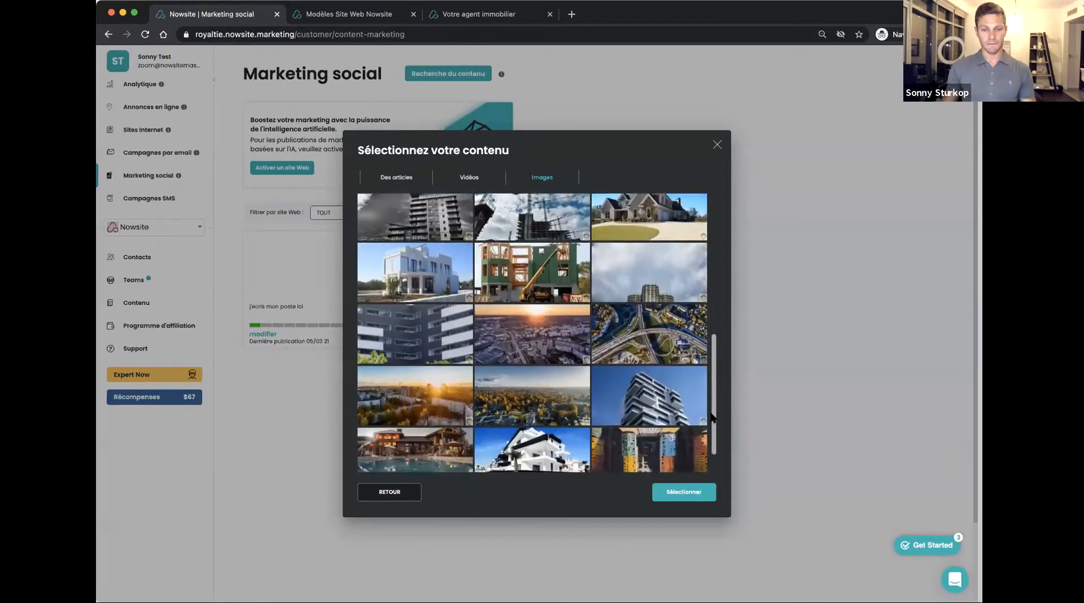
pyautogui.click(673, 493)
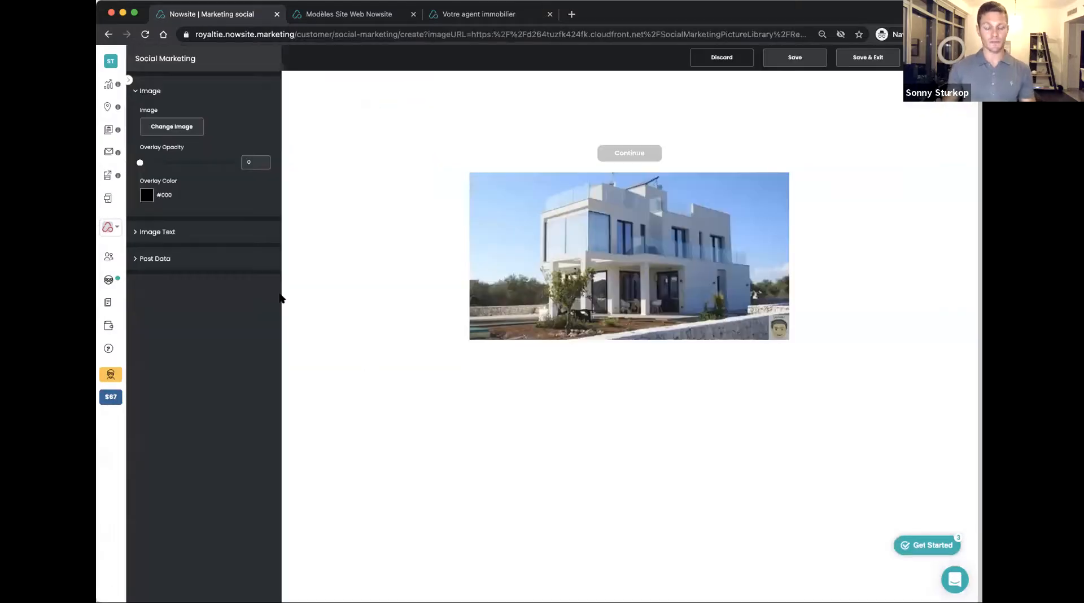
# Add the text "5 pieces vue mer" to the villa image at 34 px in black (#000000)
pyautogui.click(168, 232)
pyautogui.click(181, 279)
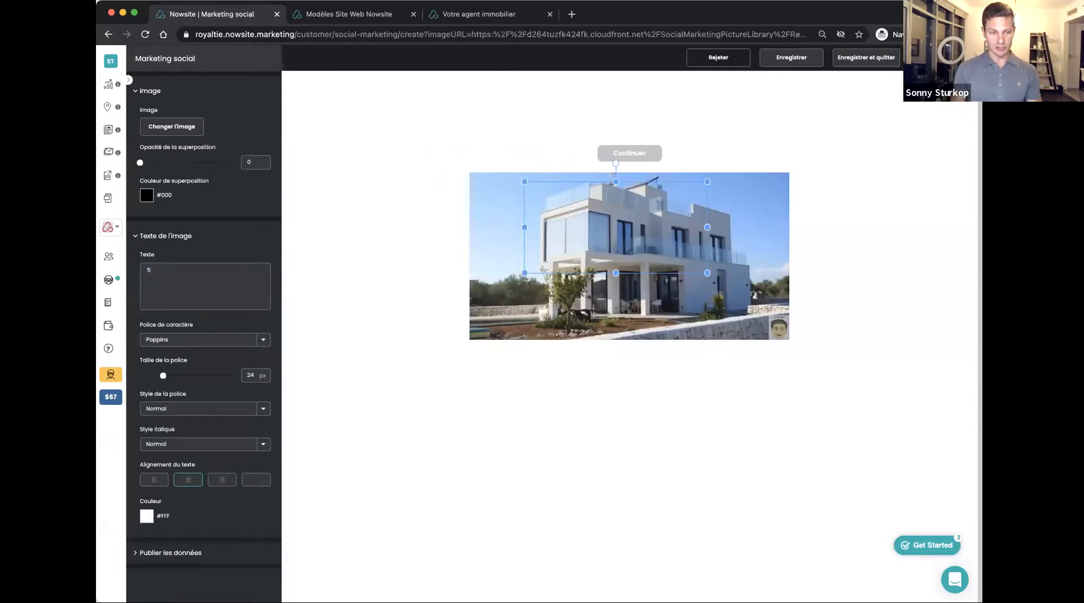
pyautogui.write('5 pieces vue mer')
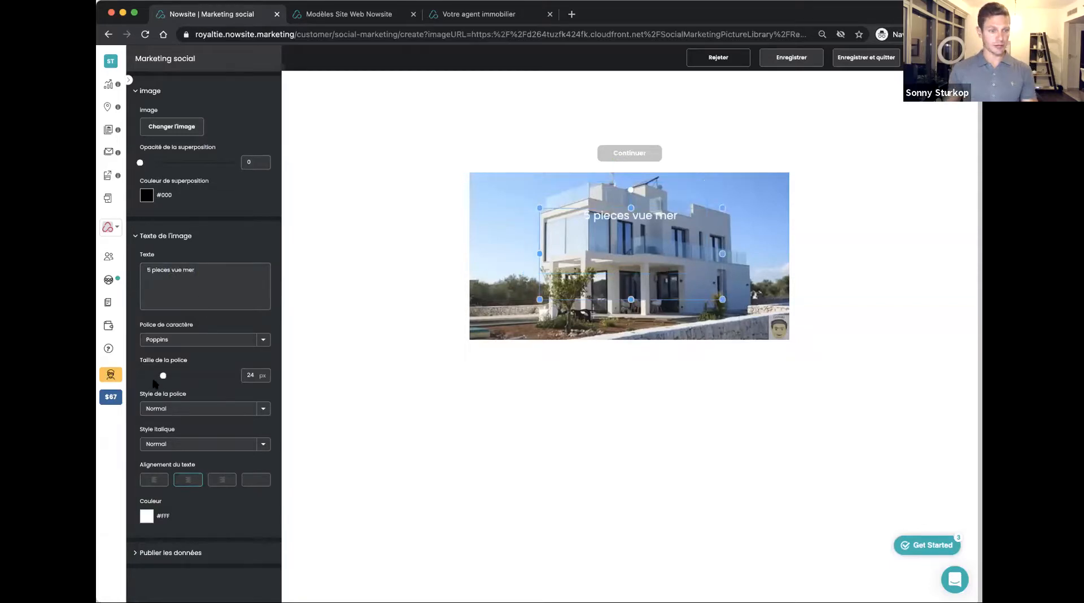
pyautogui.moveTo(164, 376); pyautogui.dragTo(173, 376)
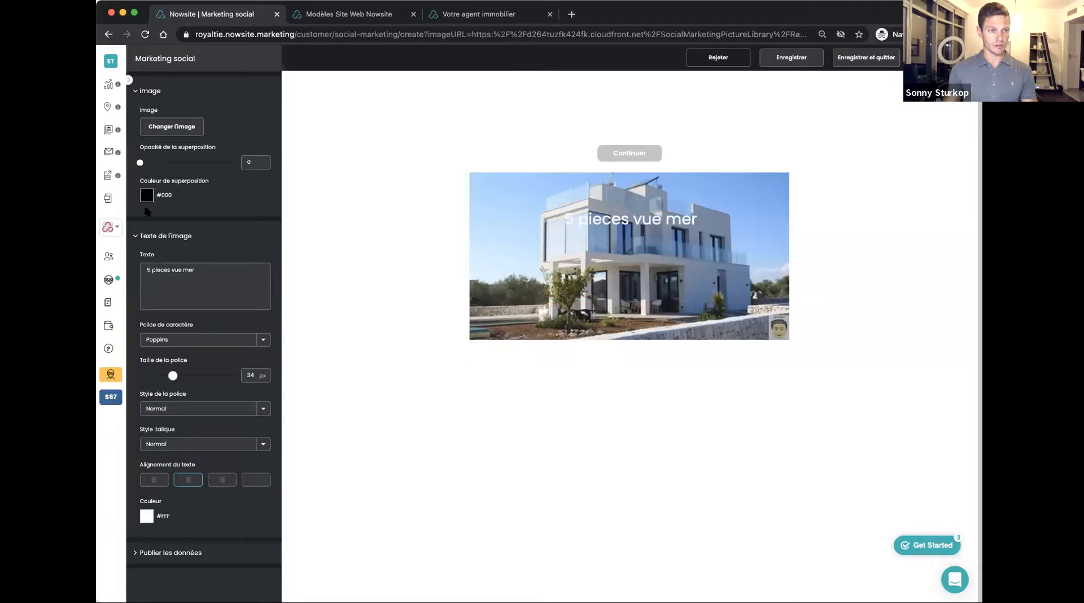
pyautogui.click(146, 516)
pyautogui.moveTo(164, 565); pyautogui.dragTo(144, 592)
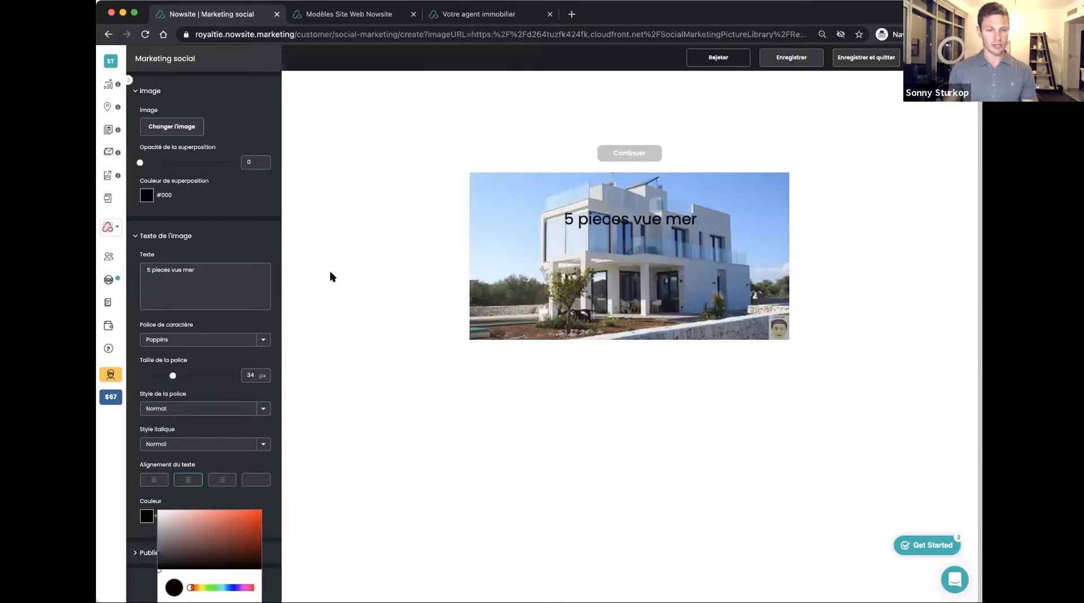
# Narrow the image's text box so the text wraps onto two lines and place it over the sky beside the villa
pyautogui.click(544, 236)
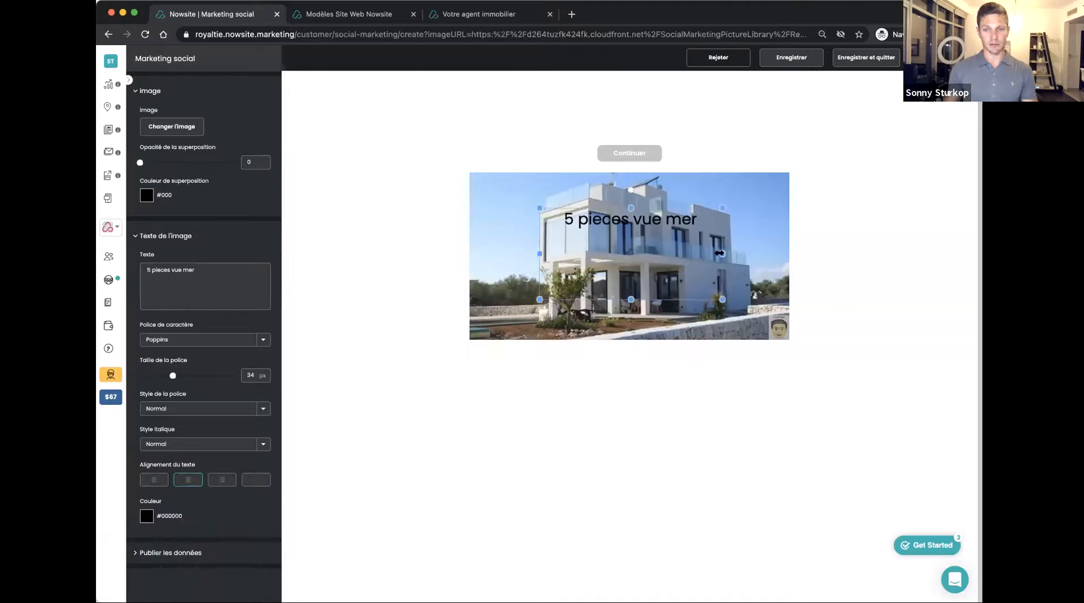
pyautogui.click(629, 258)
pyautogui.moveTo(570, 233); pyautogui.dragTo(495, 228)
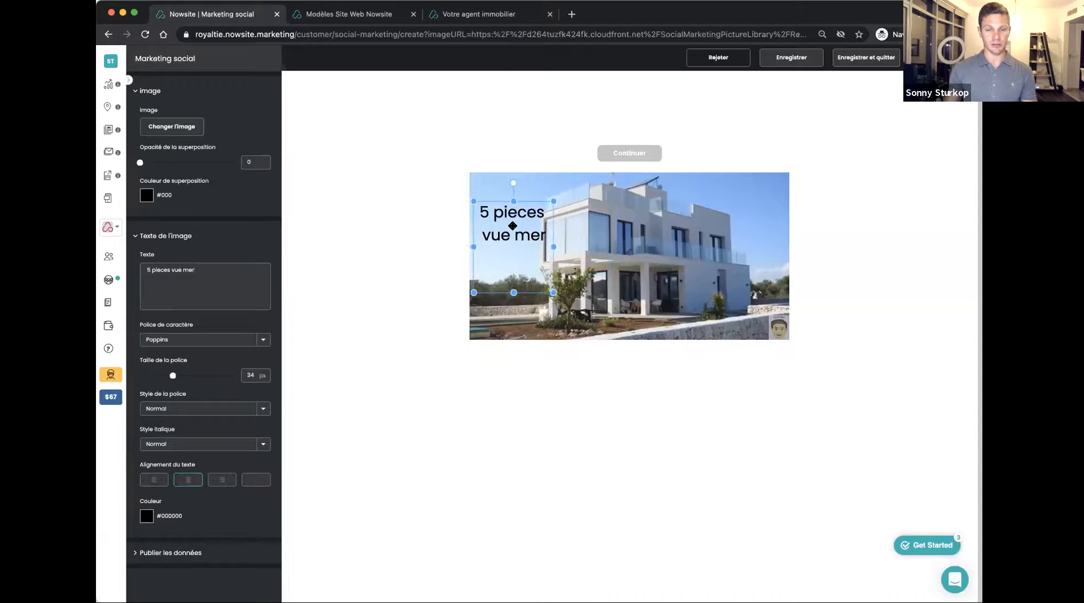
pyautogui.click(338, 272)
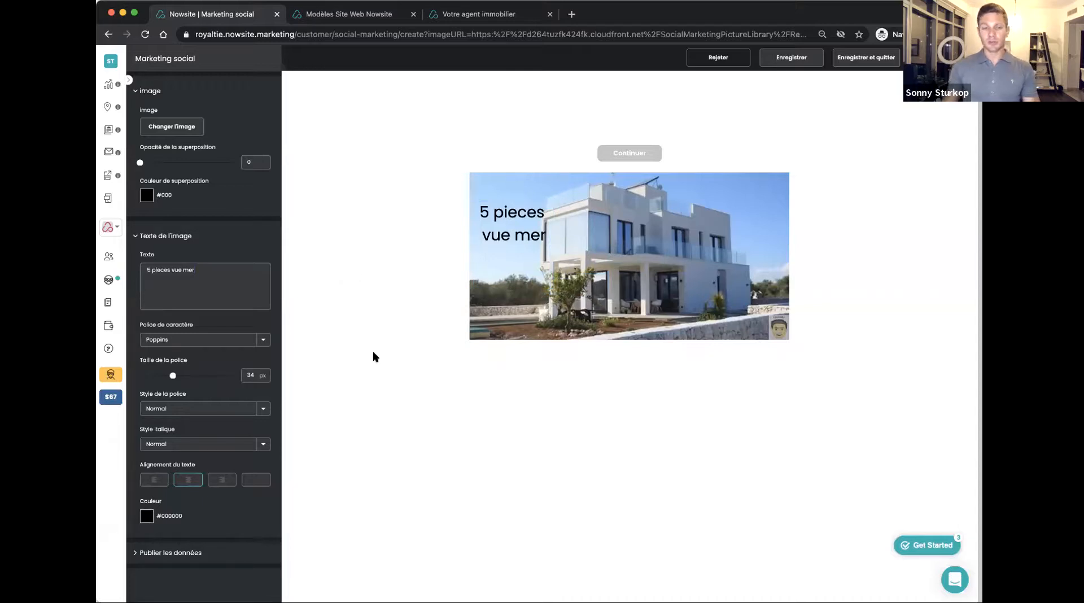
# Write the post description "Voici le dernier bien que nous avons rentré..."
pyautogui.click(178, 553)
pyautogui.scroll(-5, 203, 414)
pyautogui.click(182, 502)
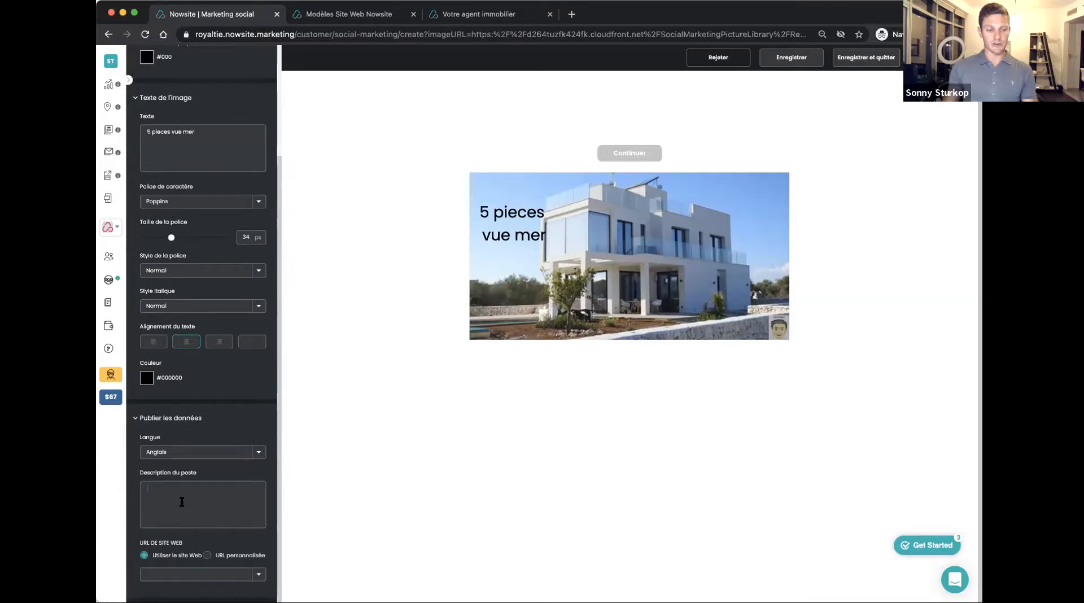
pyautogui.write('Voi')
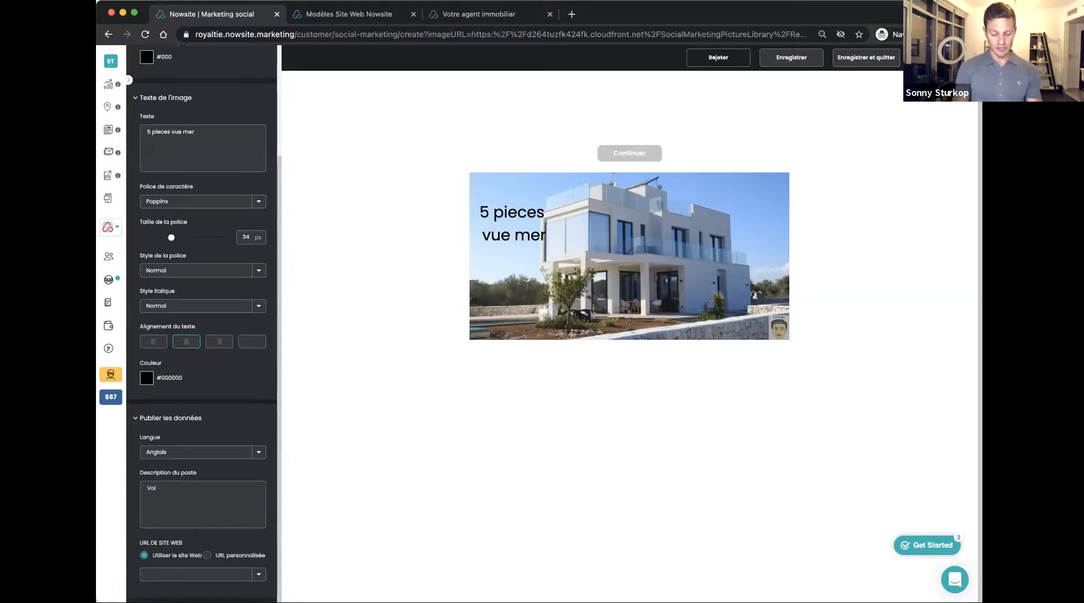
pyautogui.write('ci le dernier bien que nous avons rentré....')
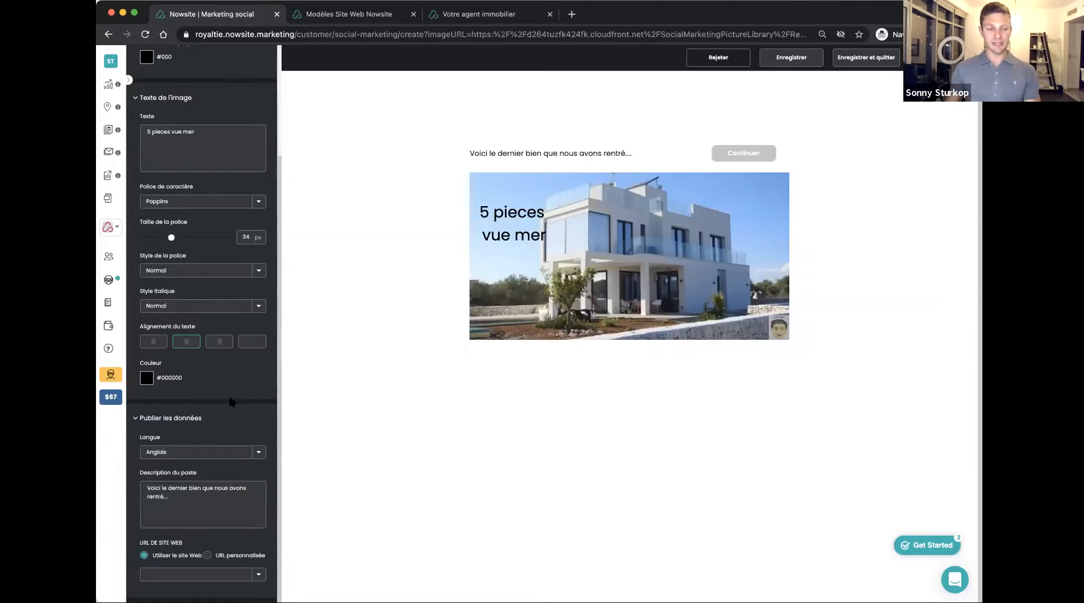
pyautogui.click(170, 100)
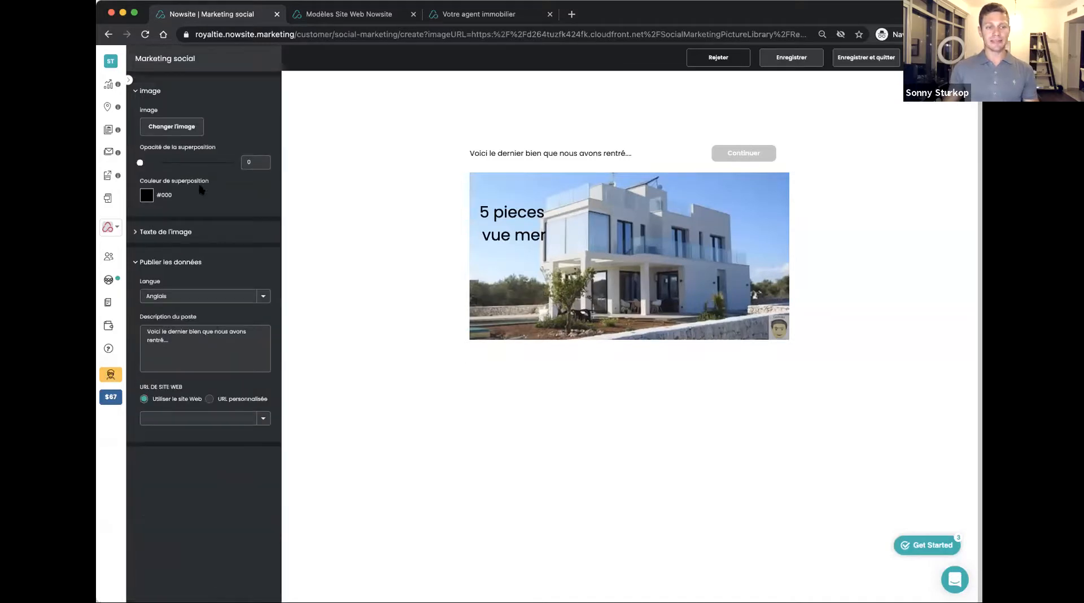
pyautogui.click(203, 419)
pyautogui.click(219, 447)
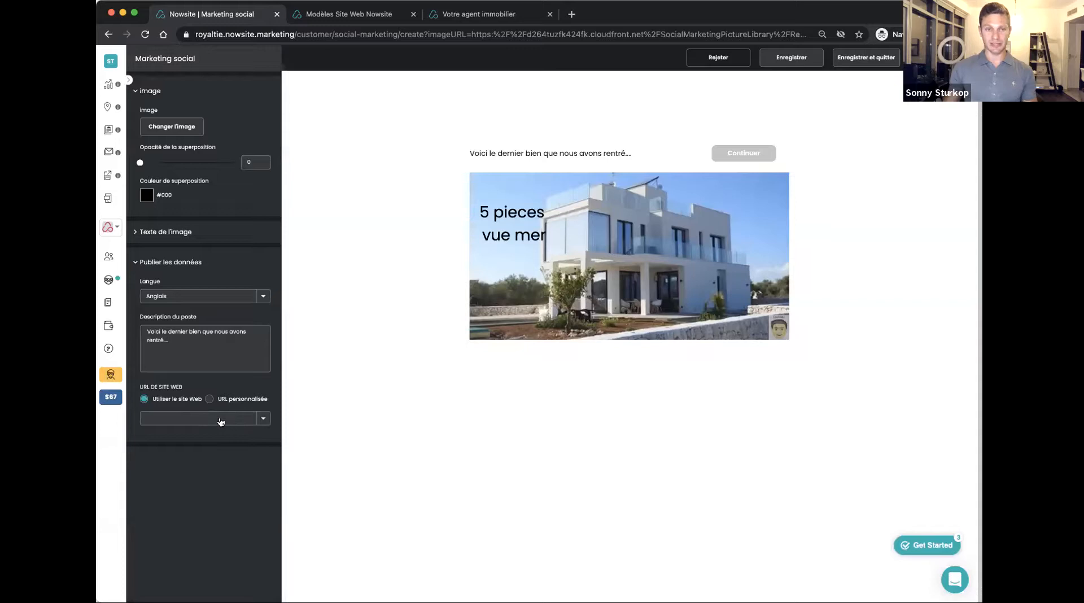
pyautogui.click(490, 16)
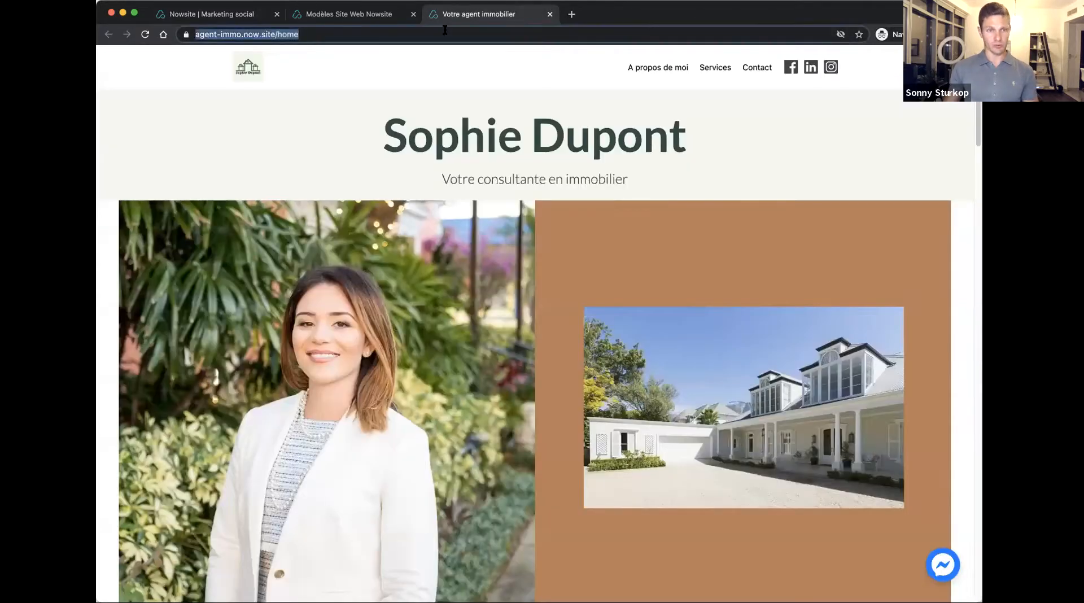
pyautogui.click(256, 15)
pyautogui.click(210, 399)
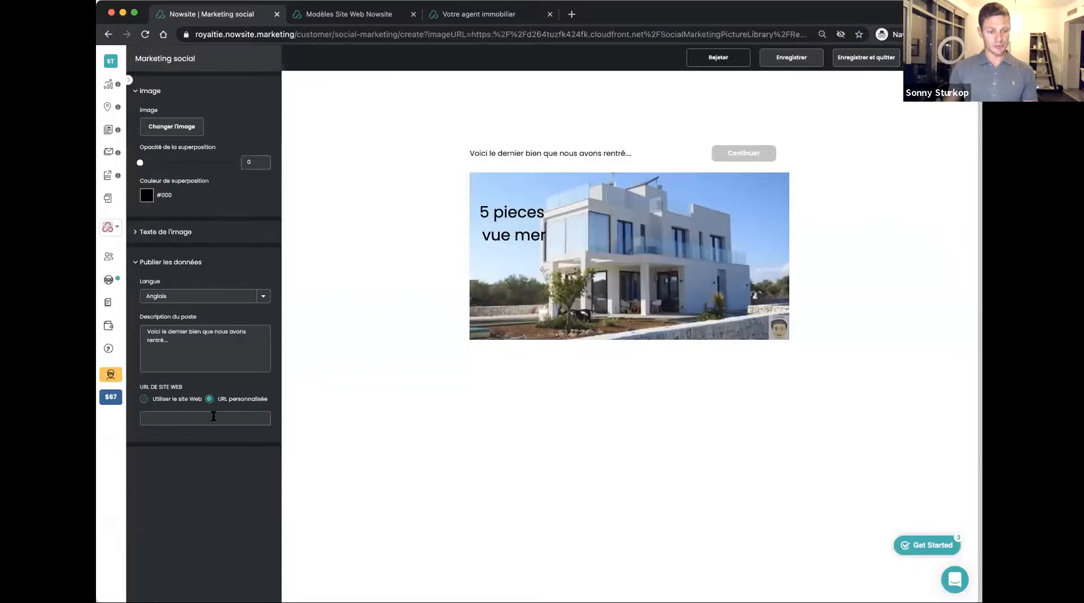
pyautogui.click(213, 417)
pyautogui.write('https://agent-immo.now.site/home')
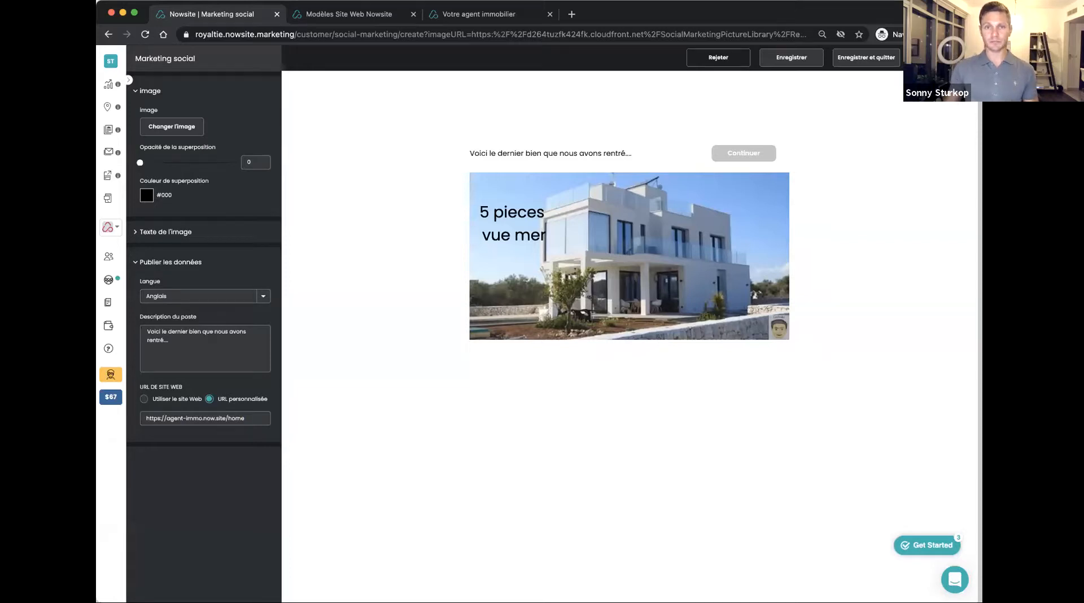
pyautogui.click(939, 57)
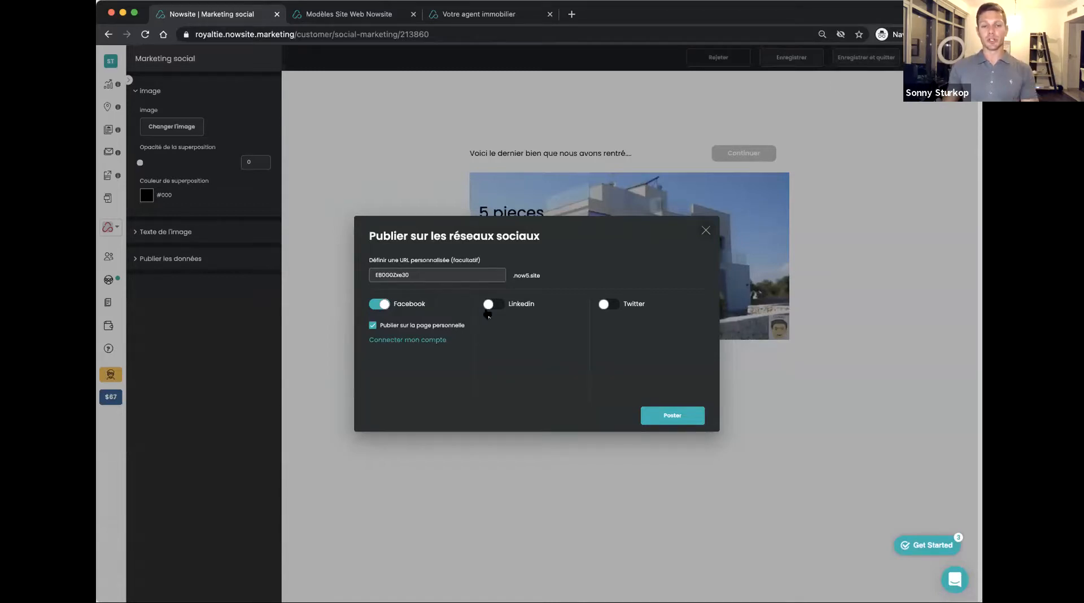
pyautogui.click(501, 305)
pyautogui.click(616, 303)
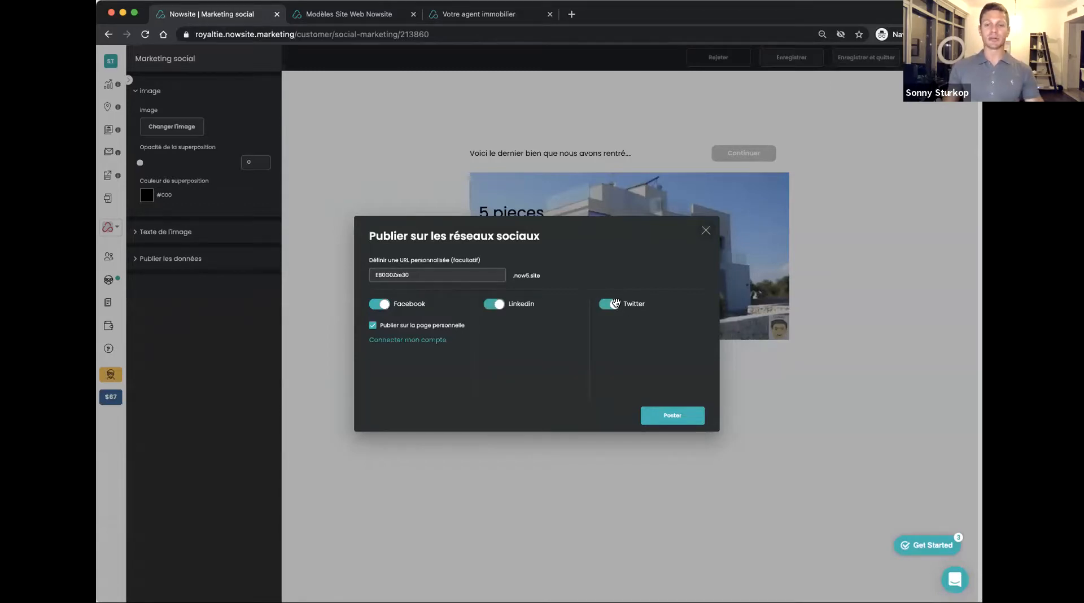
pyautogui.click(616, 303)
pyautogui.click(499, 305)
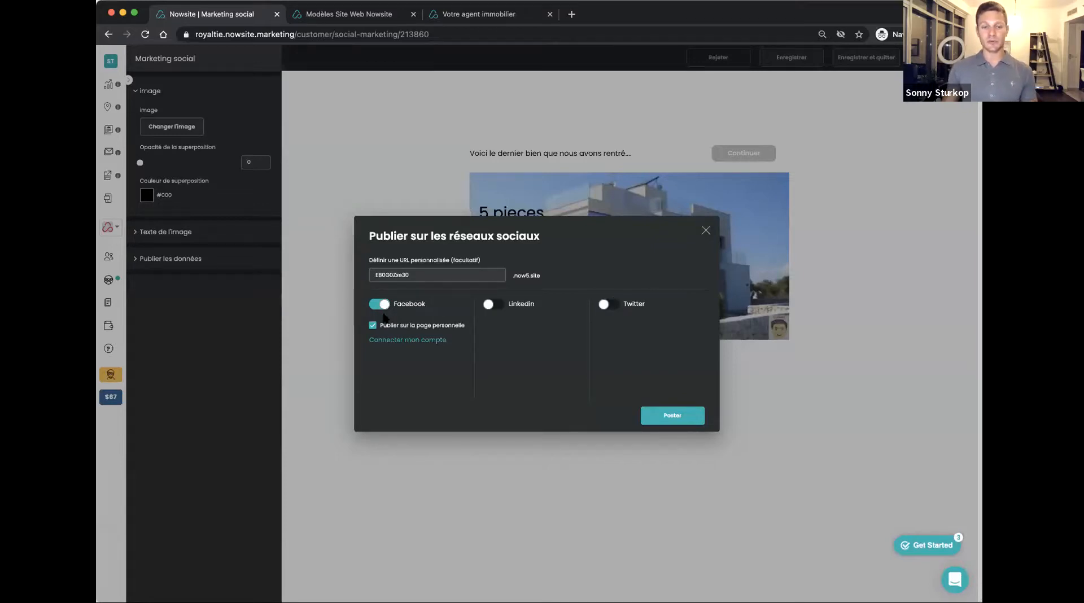
# Send the post to Facebook only and bring up its sharing window with the comment field ready
pyautogui.click(687, 416)
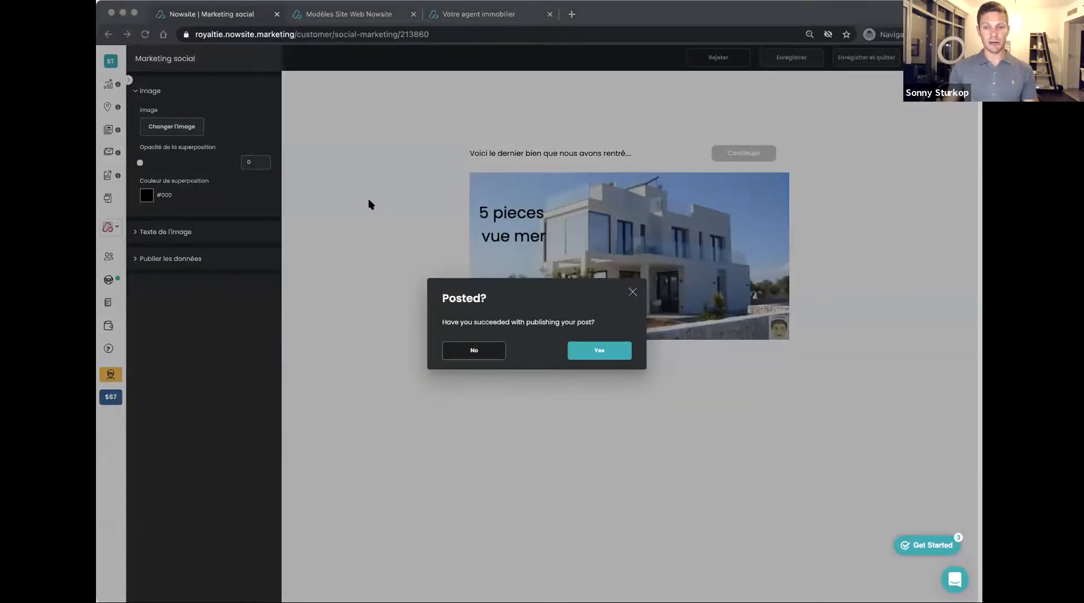
pyautogui.click(333, 287)
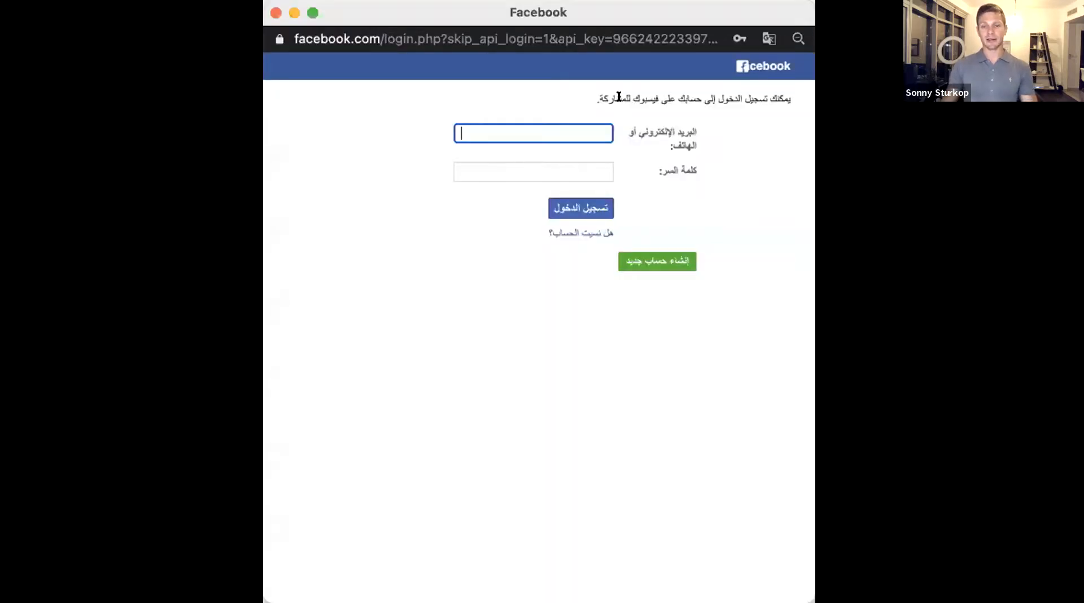
pyautogui.moveTo(619, 96); pyautogui.dragTo(727, 175)
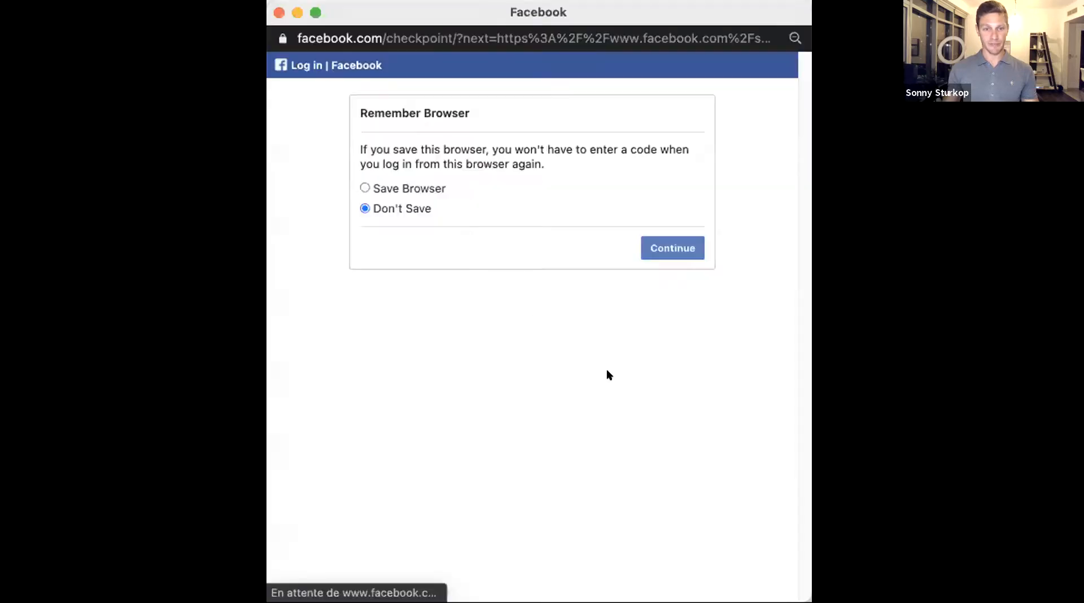
pyautogui.click(672, 247)
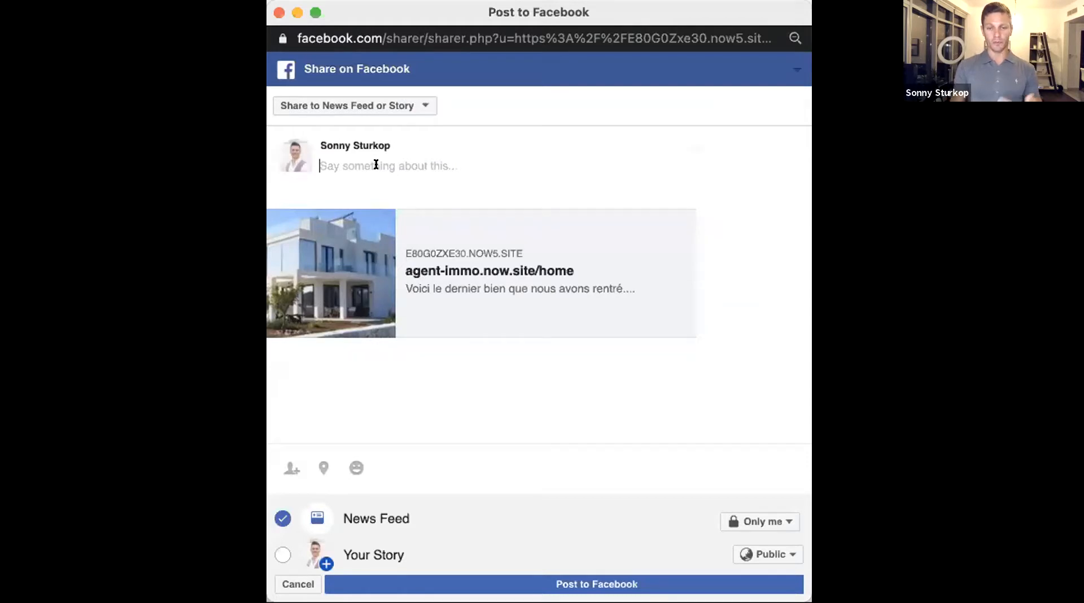
# Write the comment "Je vous partage notre toute derniere nouveauté EXCLUSIVITÉ" above the shared link and publish it to the Facebook News Feed
pyautogui.write('J')
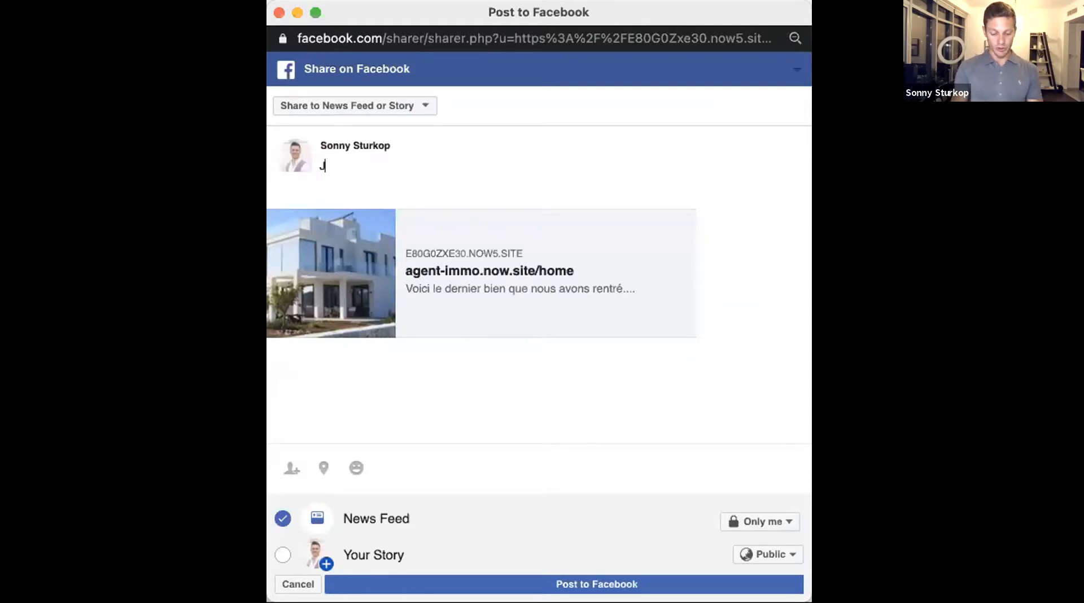
pyautogui.write('e vous partage ')
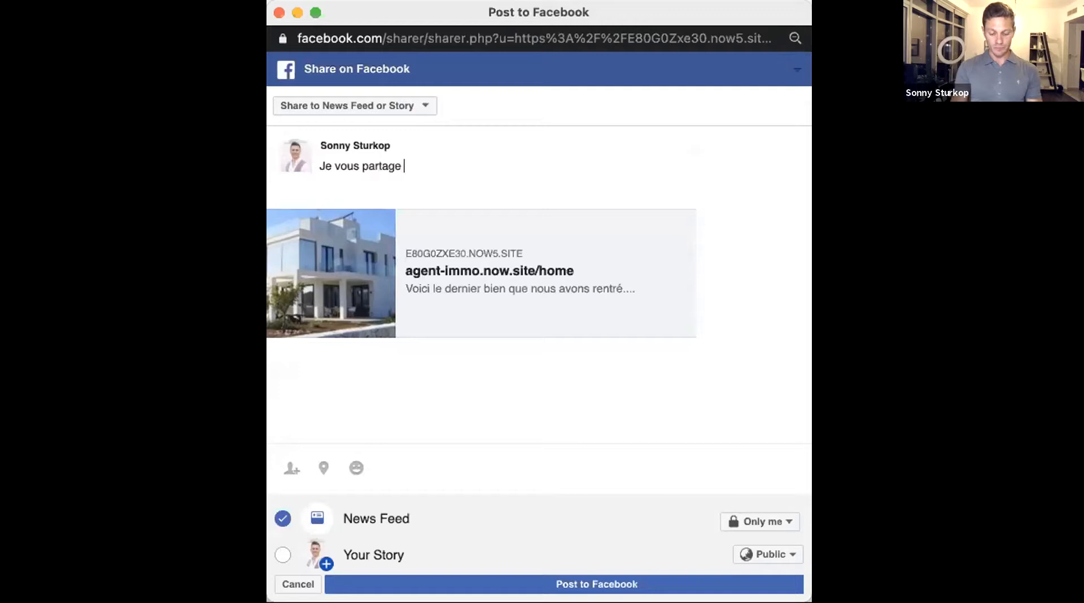
pyautogui.write('notre toute')
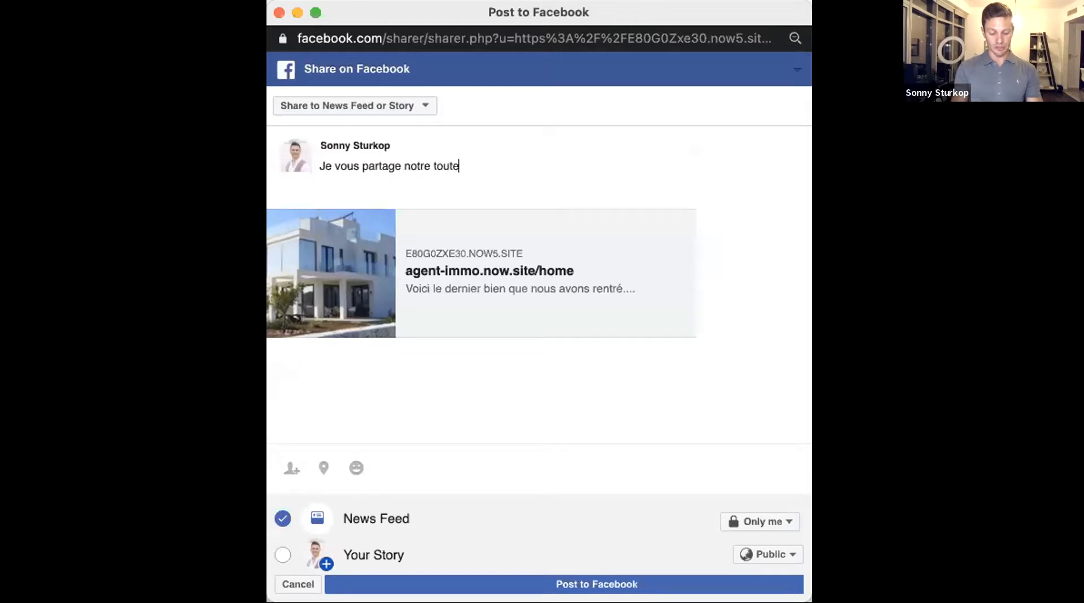
pyautogui.write(' derniere nouve')
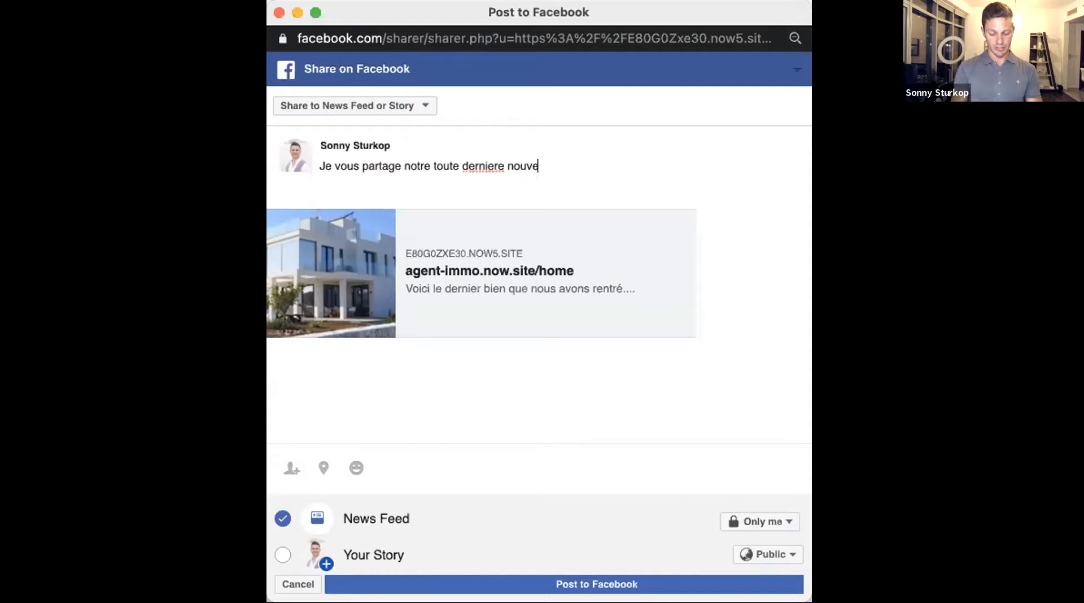
pyautogui.press('Tab')
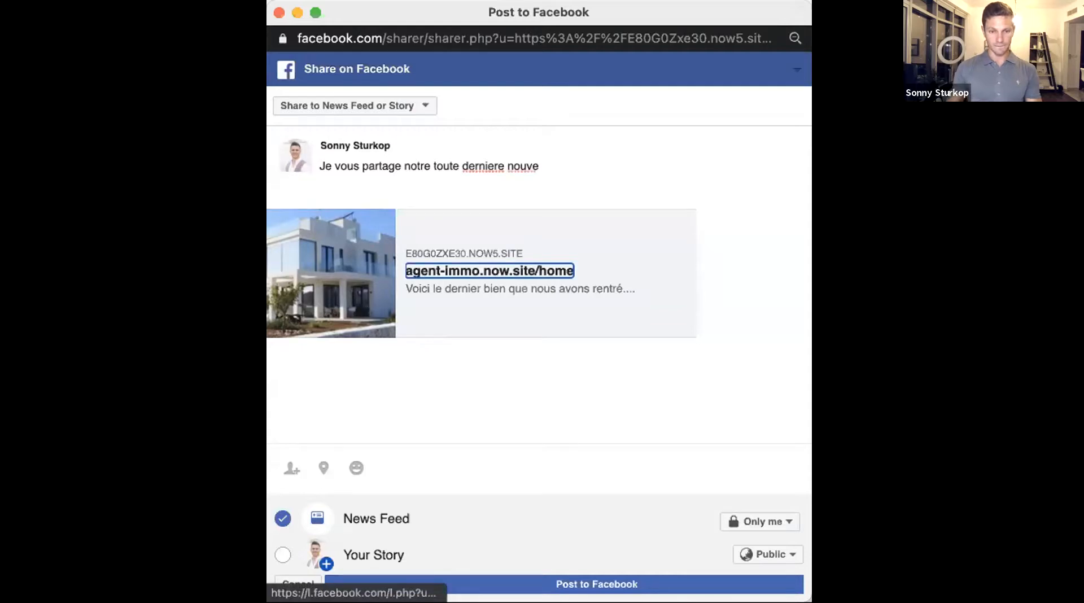
pyautogui.click(578, 165)
pyautogui.write('auté EC')
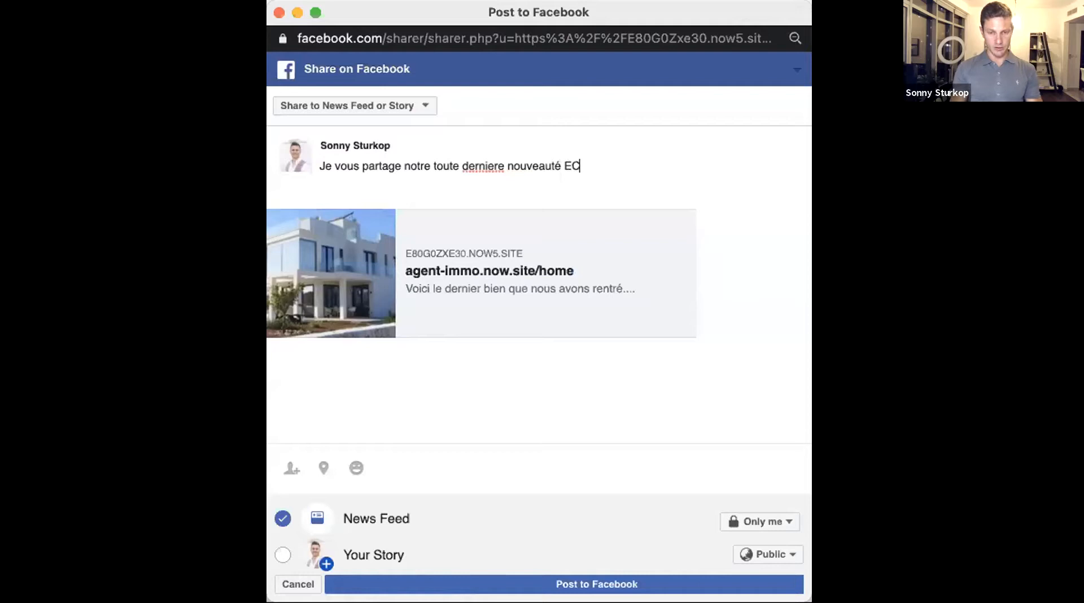
pyautogui.press('BackSpace')
pyautogui.write('XCLUS')
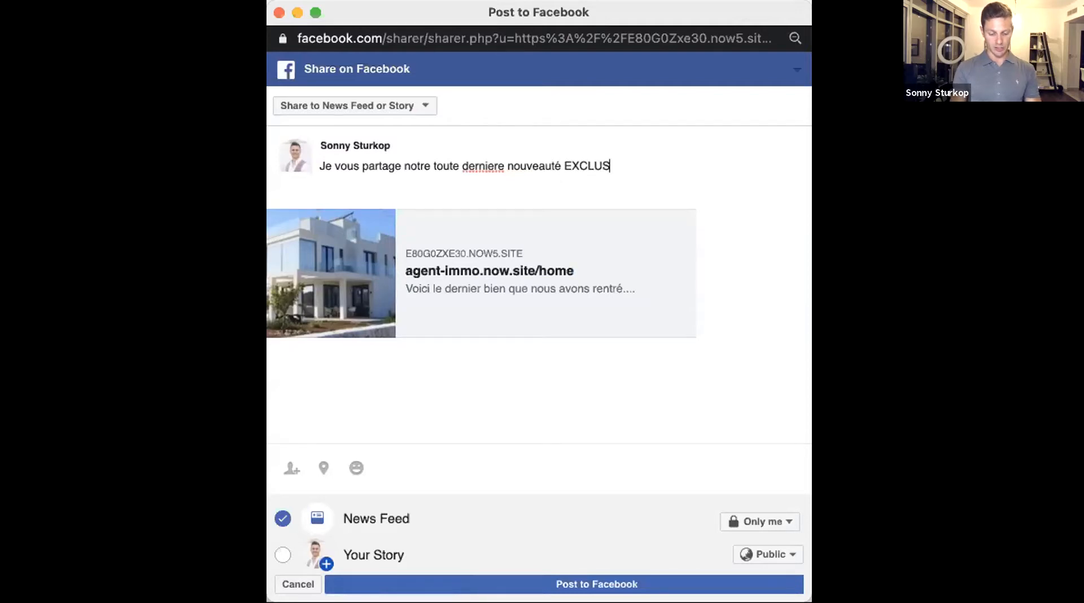
pyautogui.write('IVITÉ')
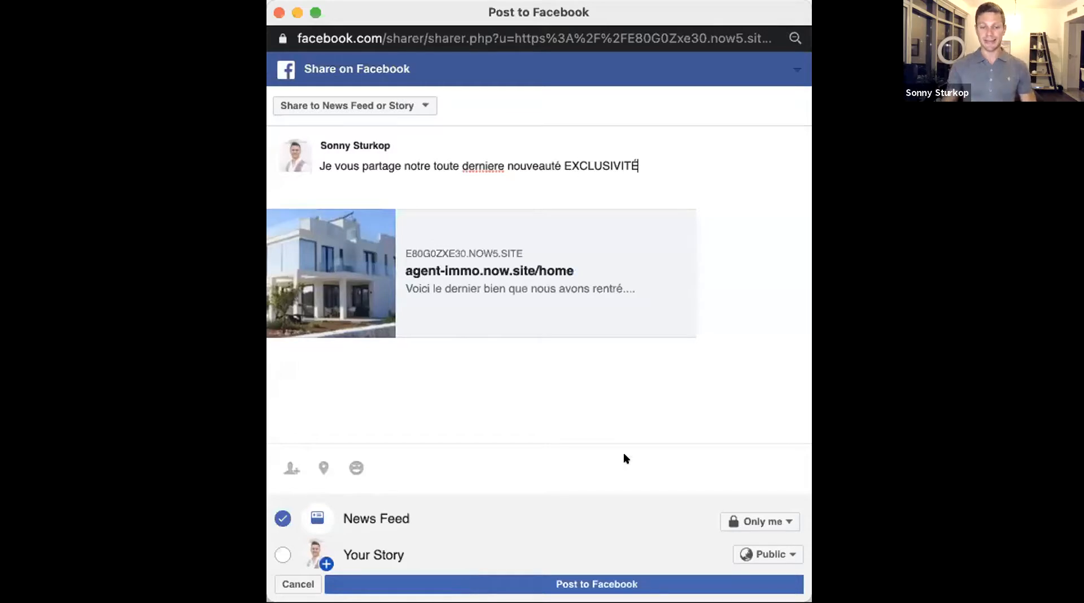
pyautogui.click(601, 577)
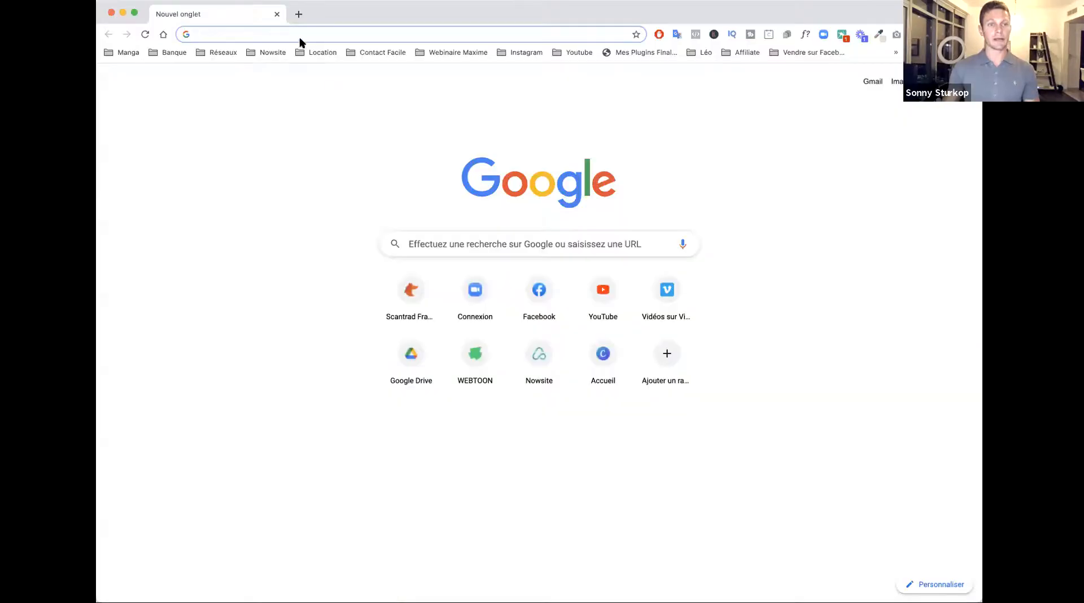
# Switch to Facebook in a browser window and view the newly published villa post on the personal profile
pyautogui.click(297, 34)
pyautogui.write('face')
pyautogui.press('Return')
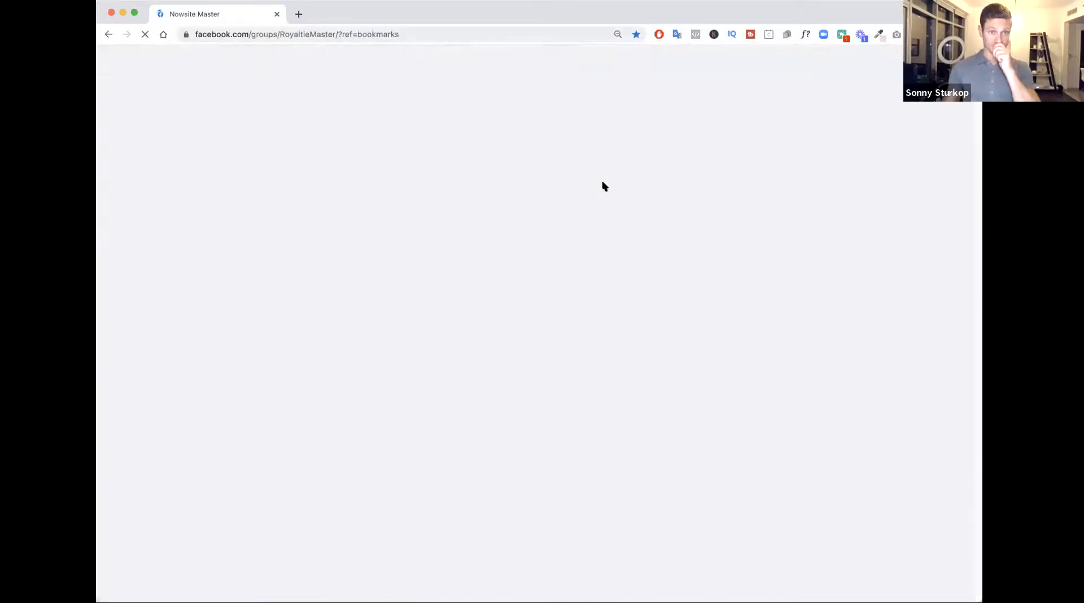
pyautogui.click(840, 63)
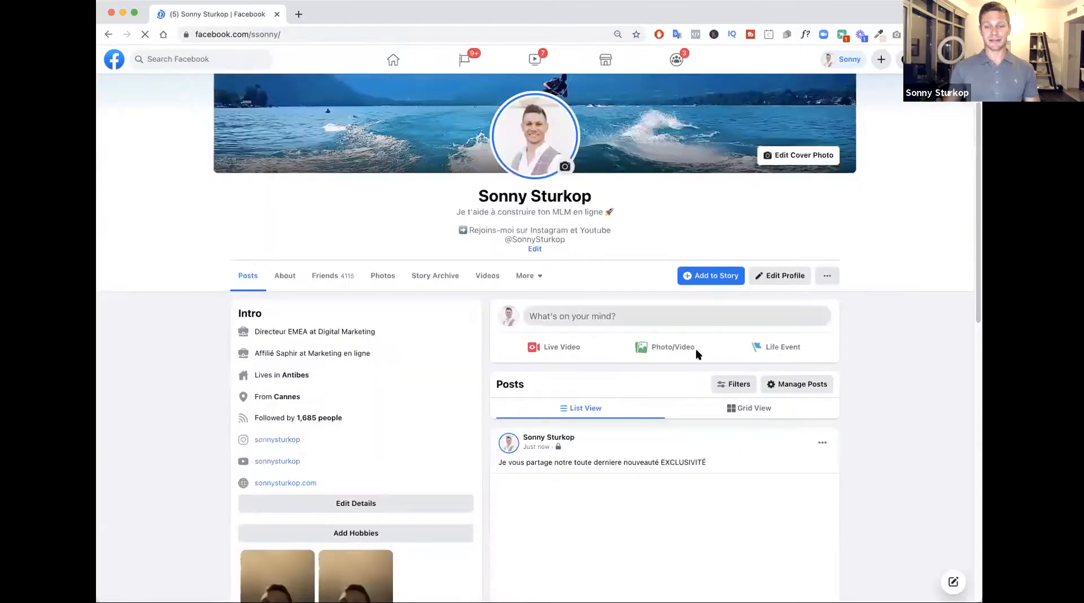
pyautogui.scroll(-3, 696, 348)
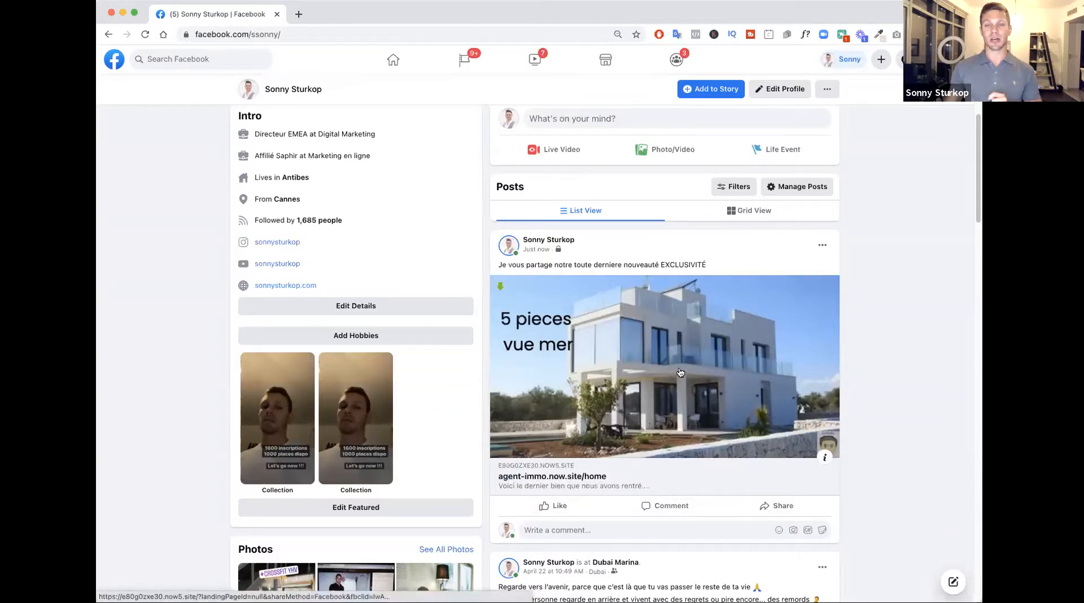
# Follow the villa post's link to the agent's website, collapse the Messenger chat box and look through the page to its Services section
pyautogui.click(655, 361)
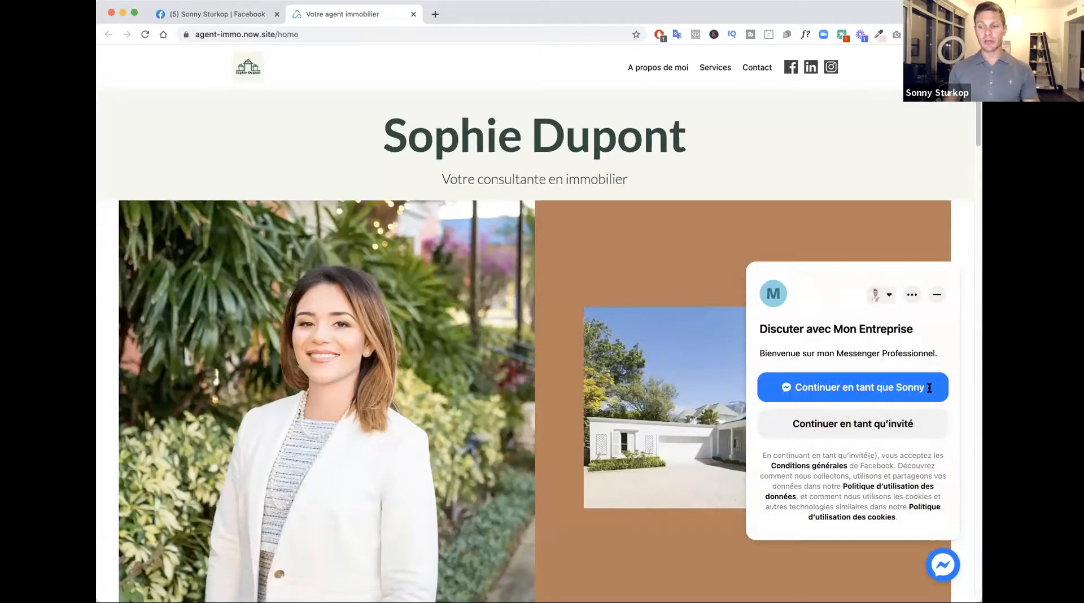
pyautogui.click(937, 294)
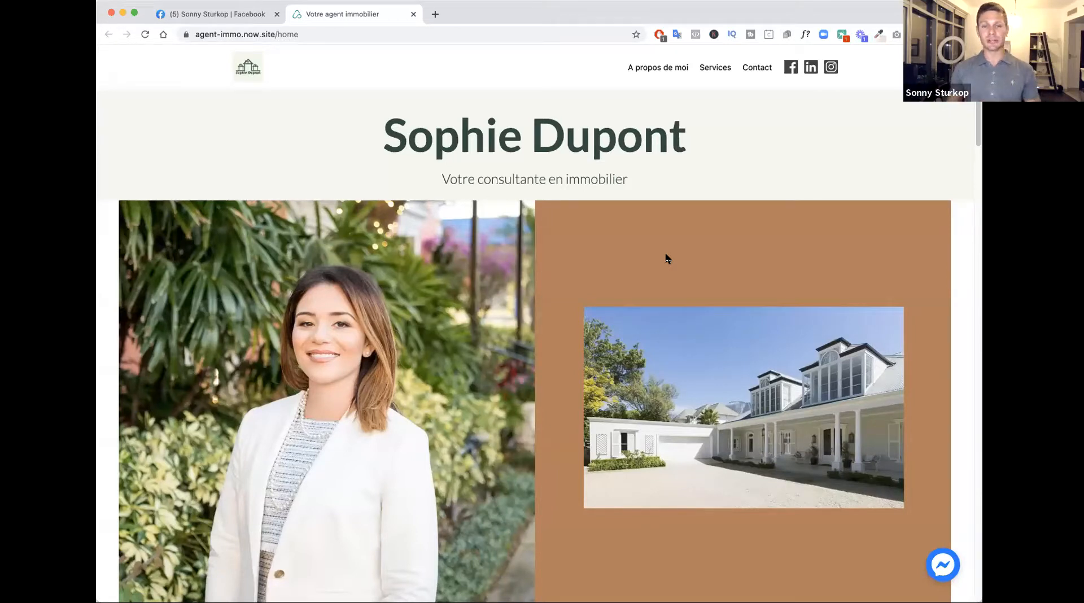
pyautogui.scroll(-12, 645, 270)
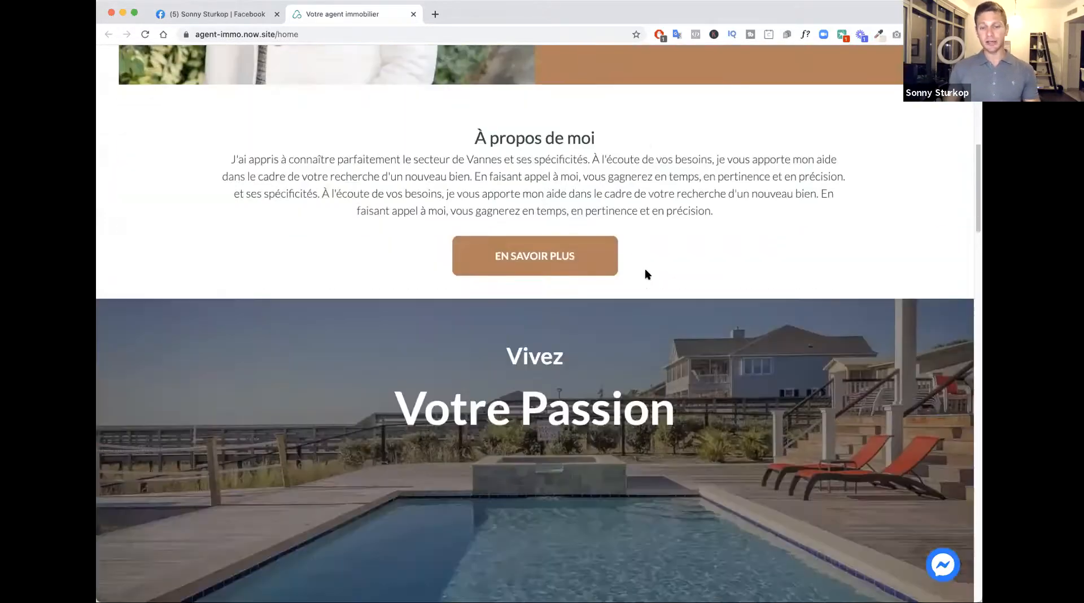
pyautogui.scroll(-5, 646, 274)
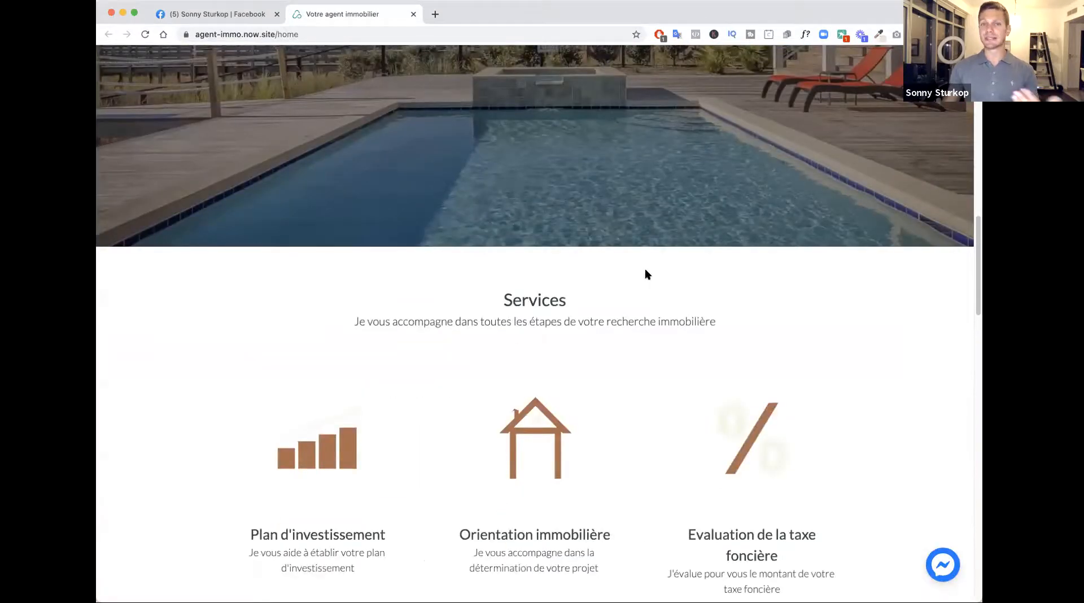